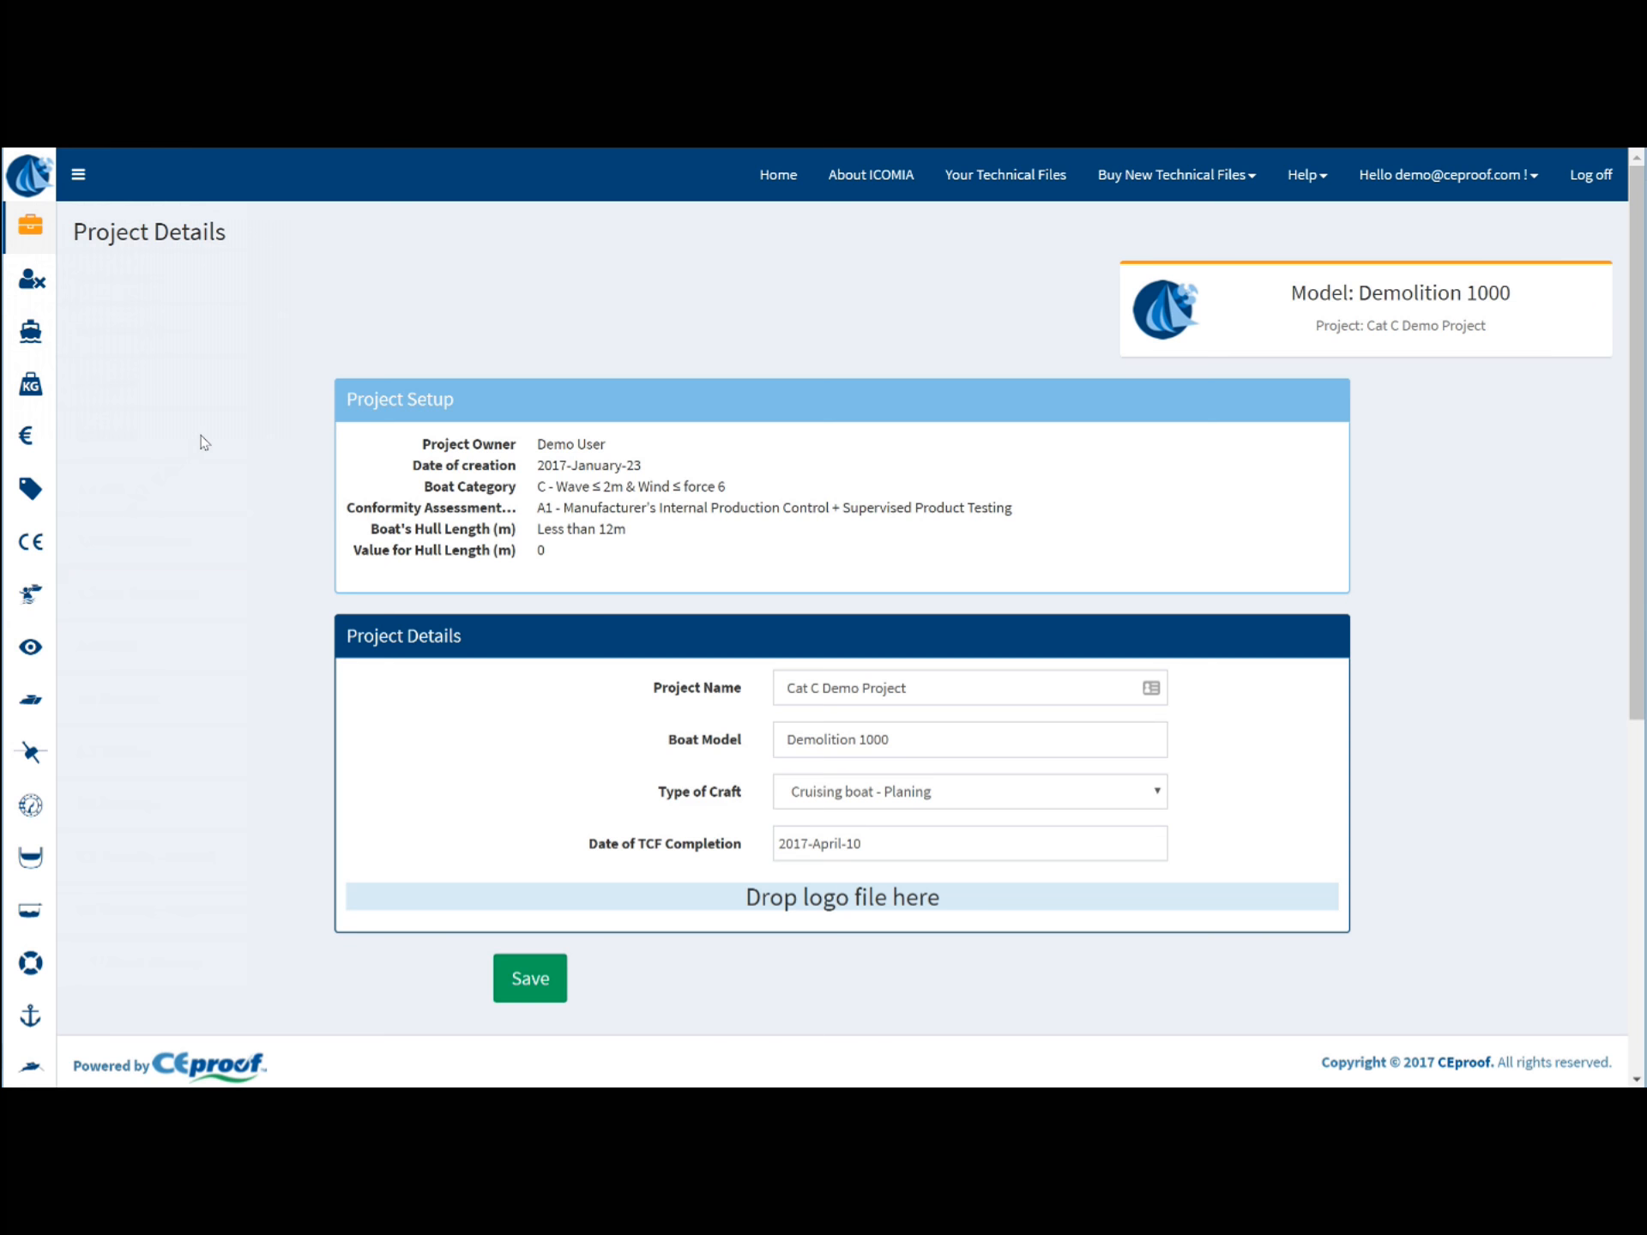
# Expand the navigation sidebar and review the project's hull length, boat category, conformity assessment, boat model and project name
pyautogui.click(82, 176)
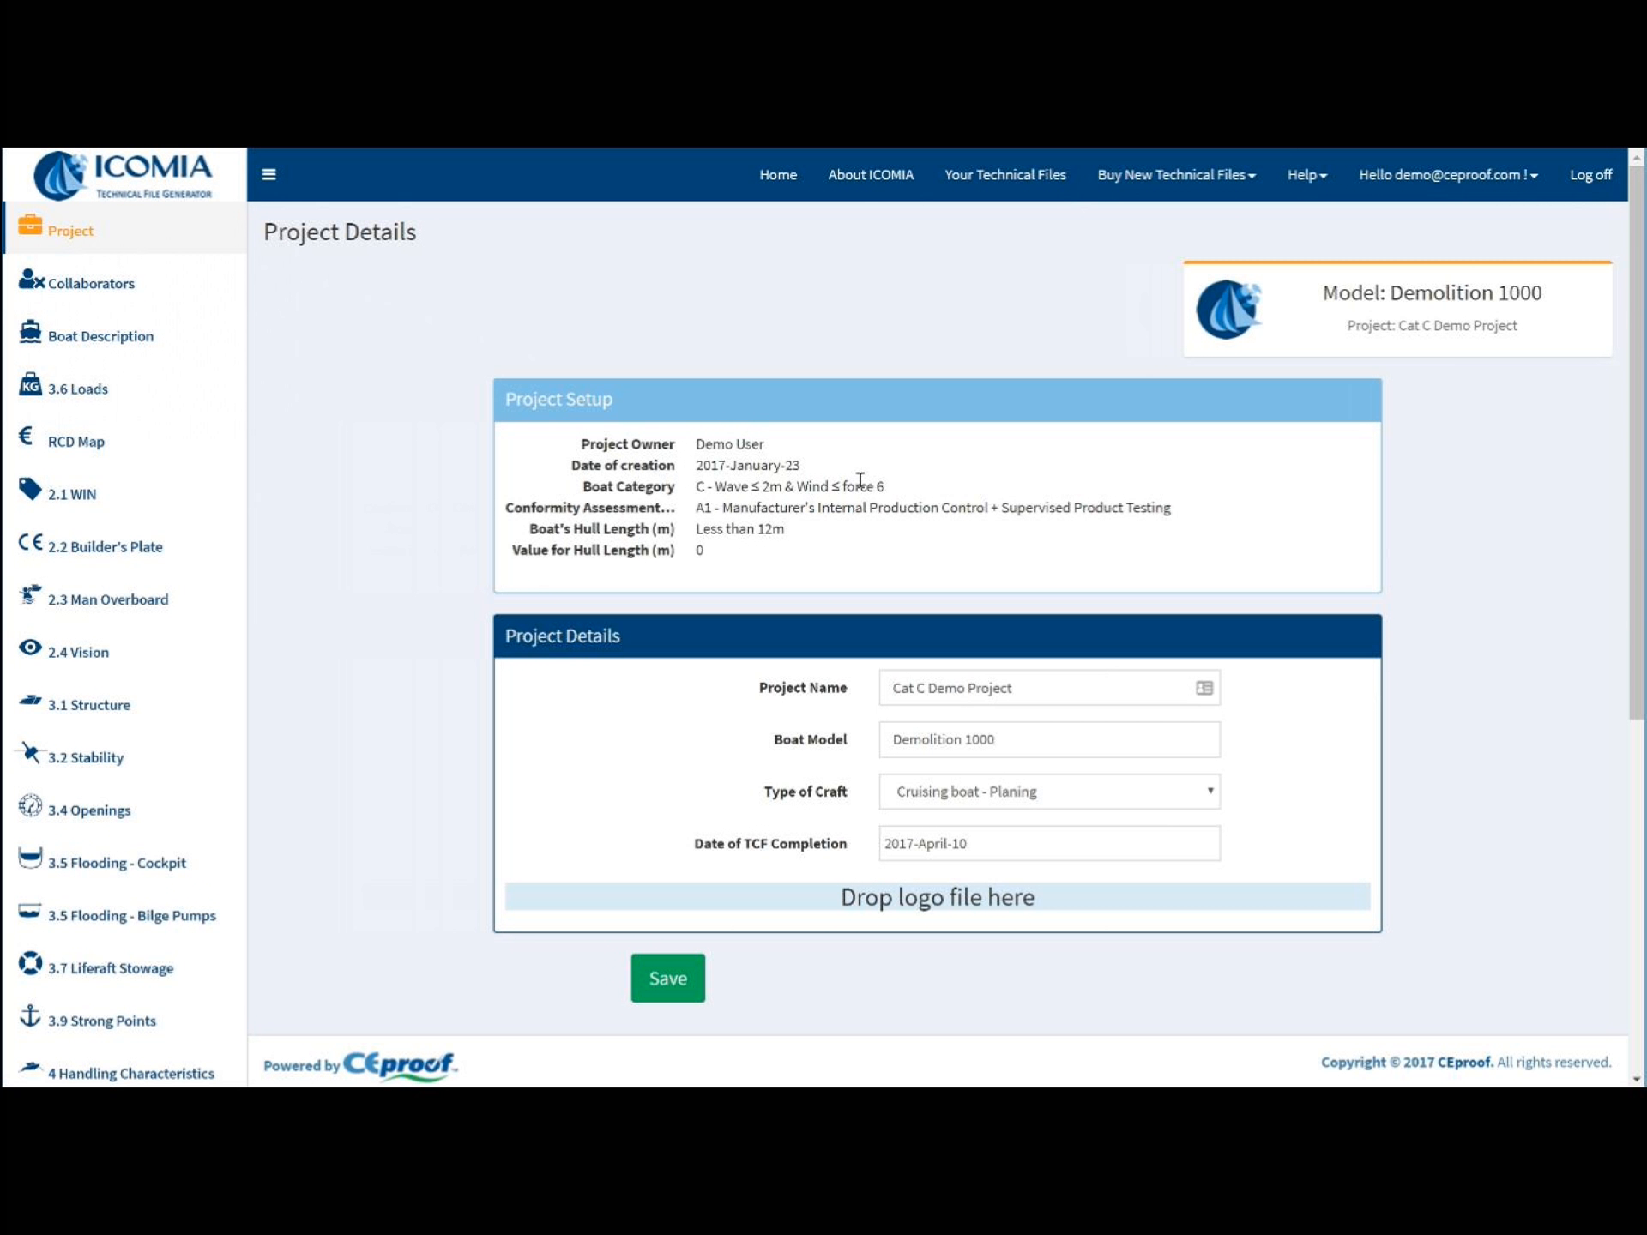
pyautogui.moveTo(837, 532); pyautogui.dragTo(697, 542)
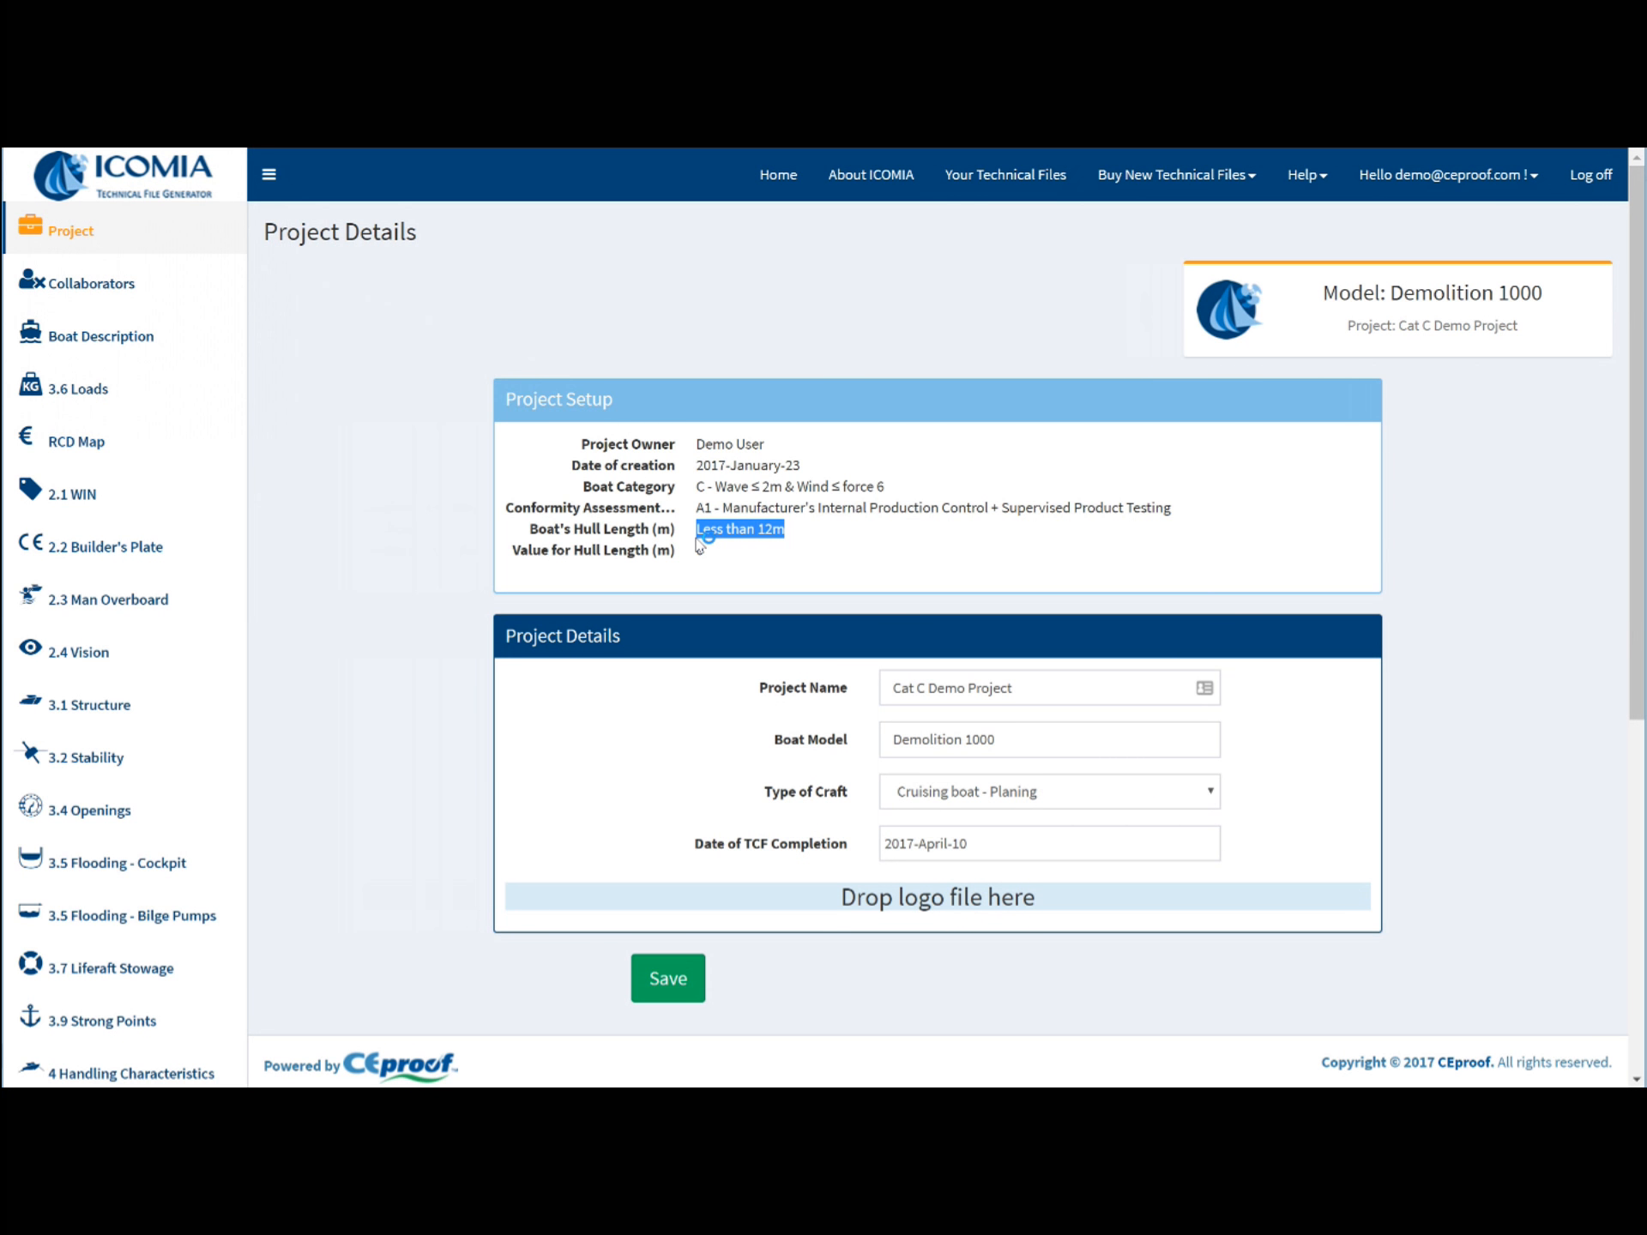
pyautogui.moveTo(911, 487); pyautogui.dragTo(716, 495)
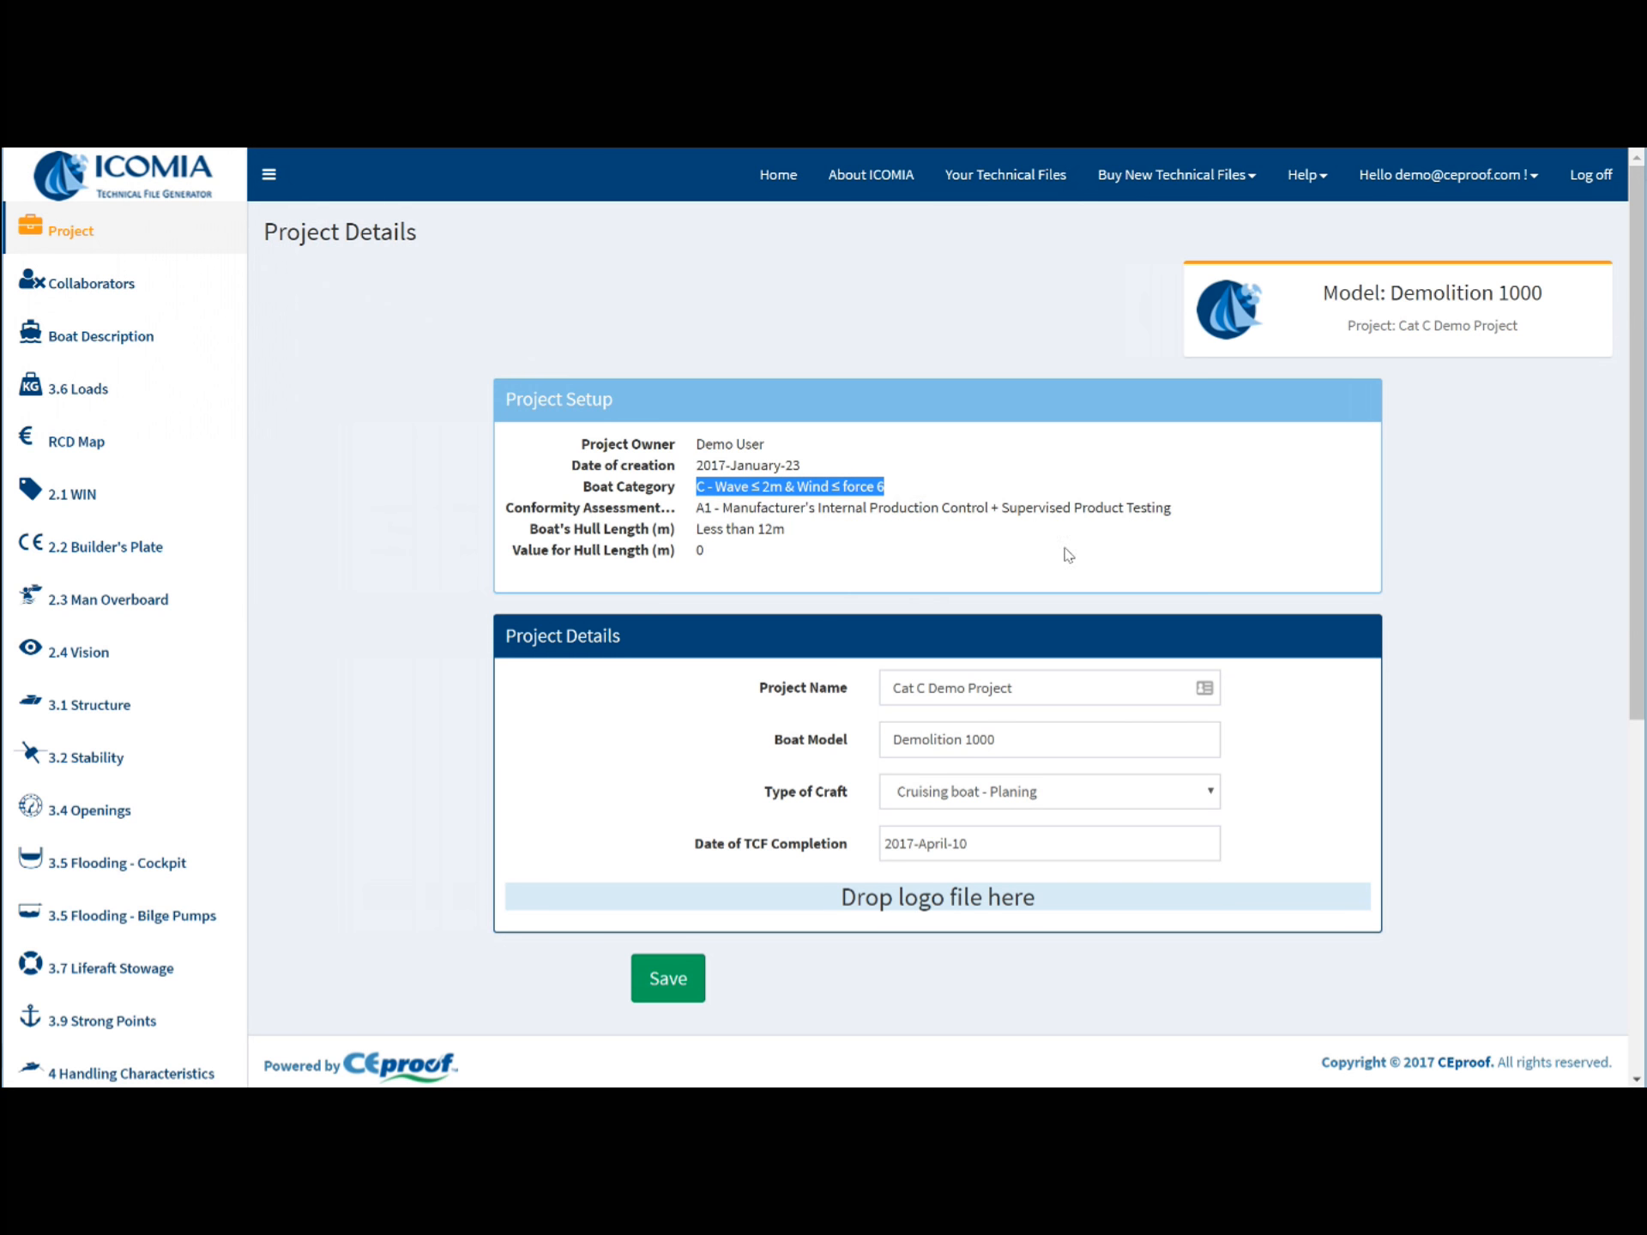
pyautogui.moveTo(1191, 509); pyautogui.dragTo(839, 541)
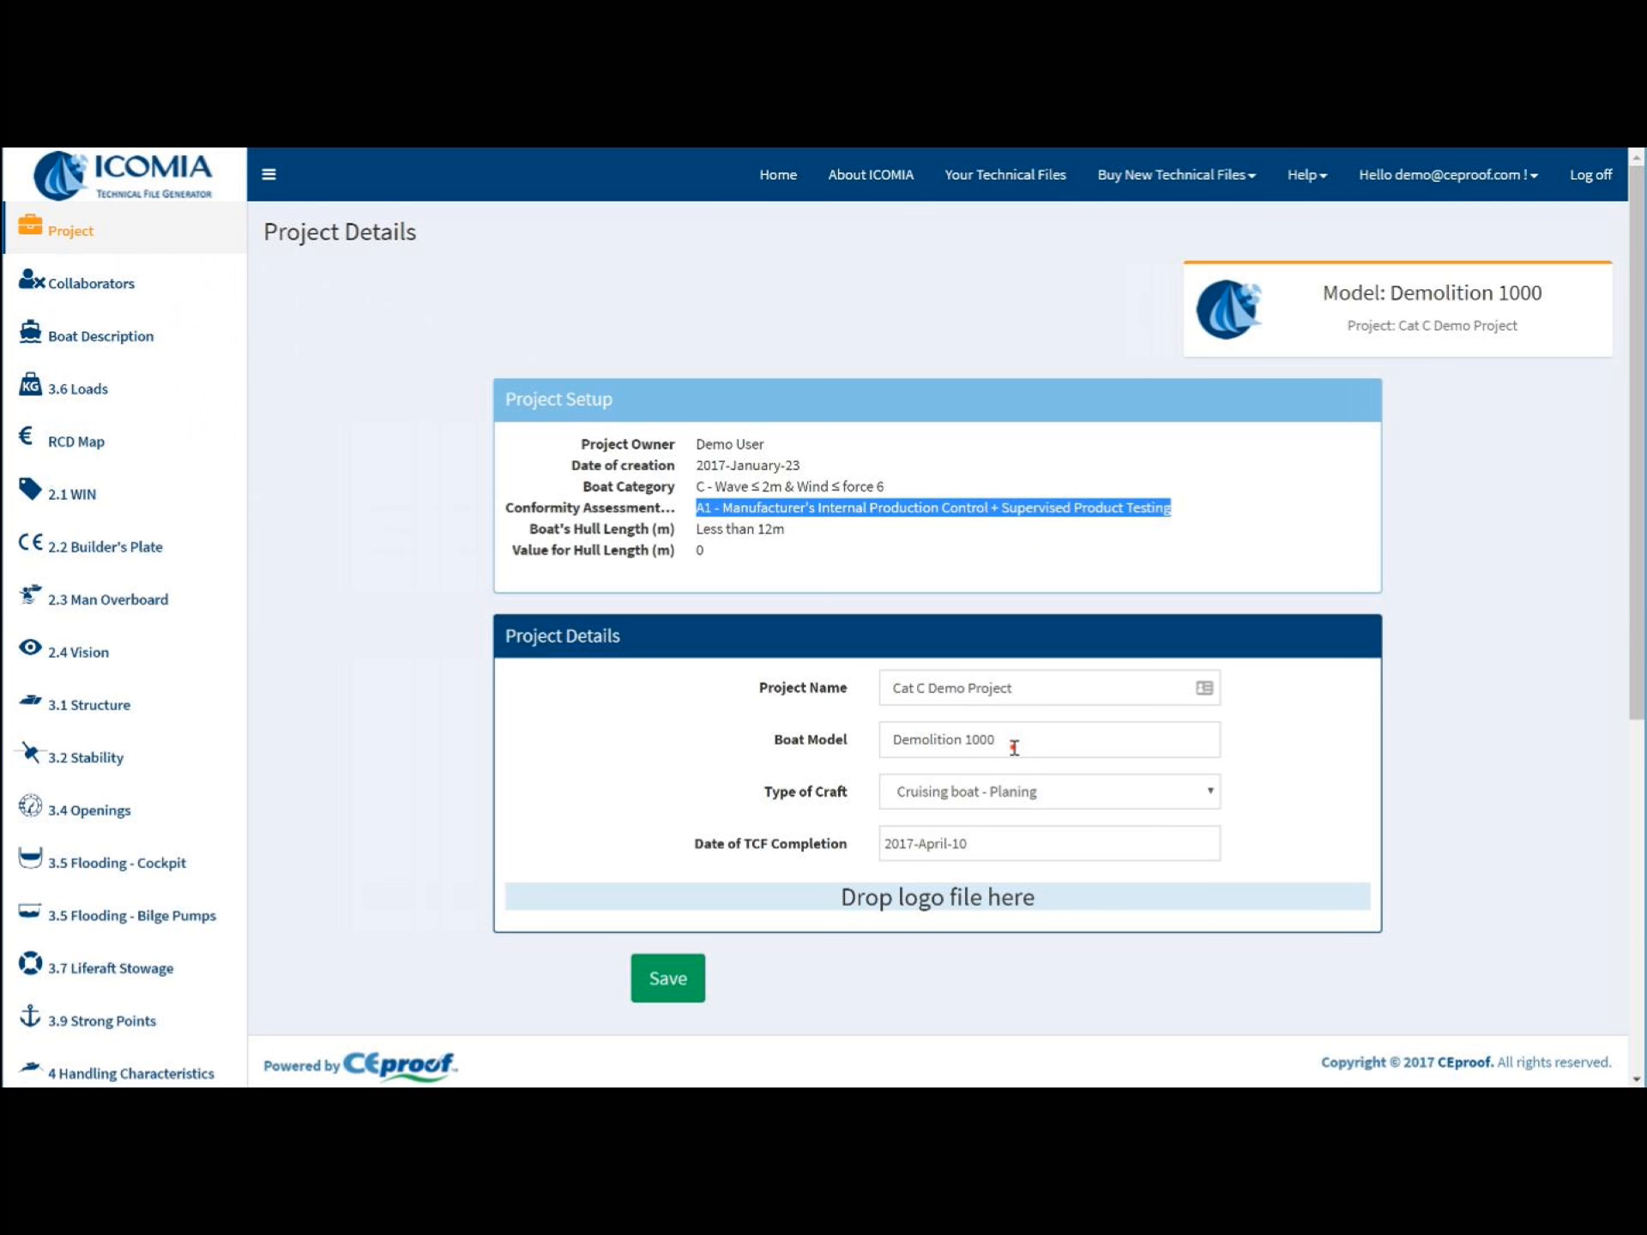
pyautogui.moveTo(1014, 748); pyautogui.dragTo(887, 749)
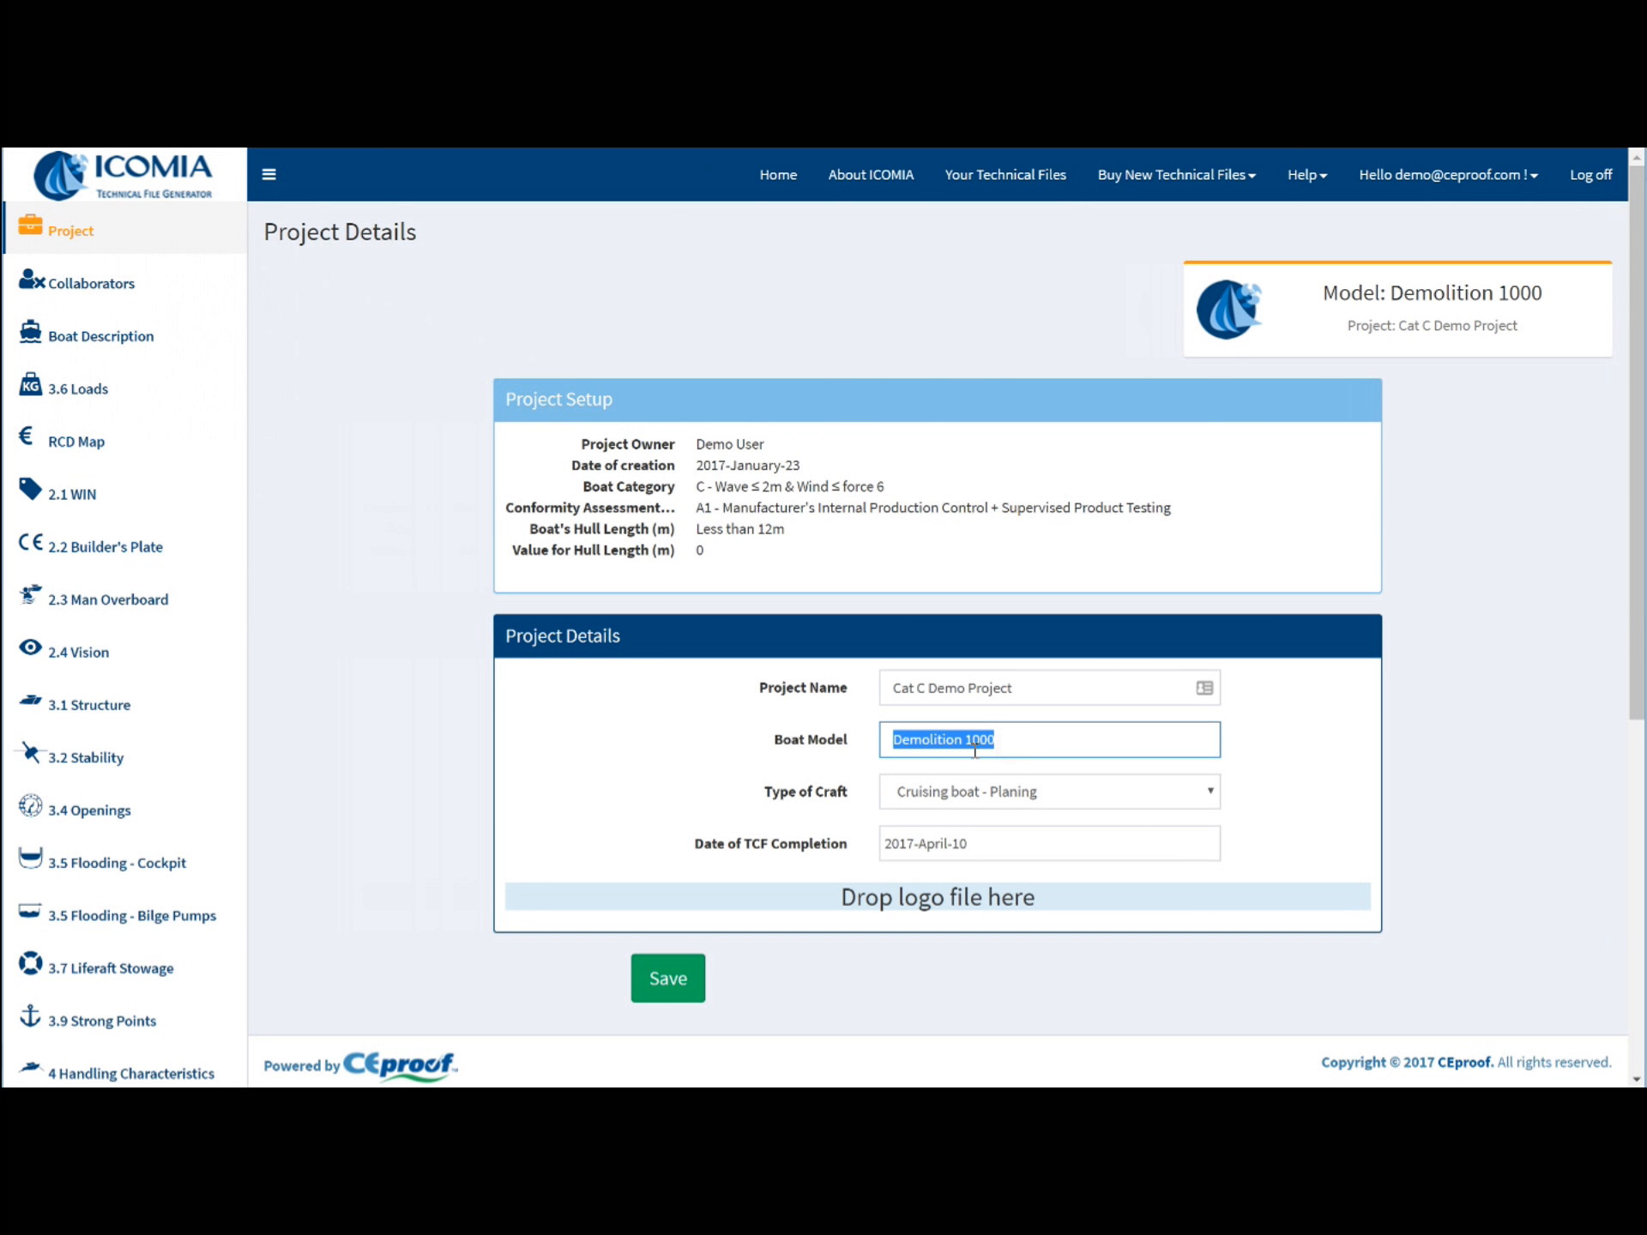
pyautogui.moveTo(1037, 687); pyautogui.dragTo(863, 690)
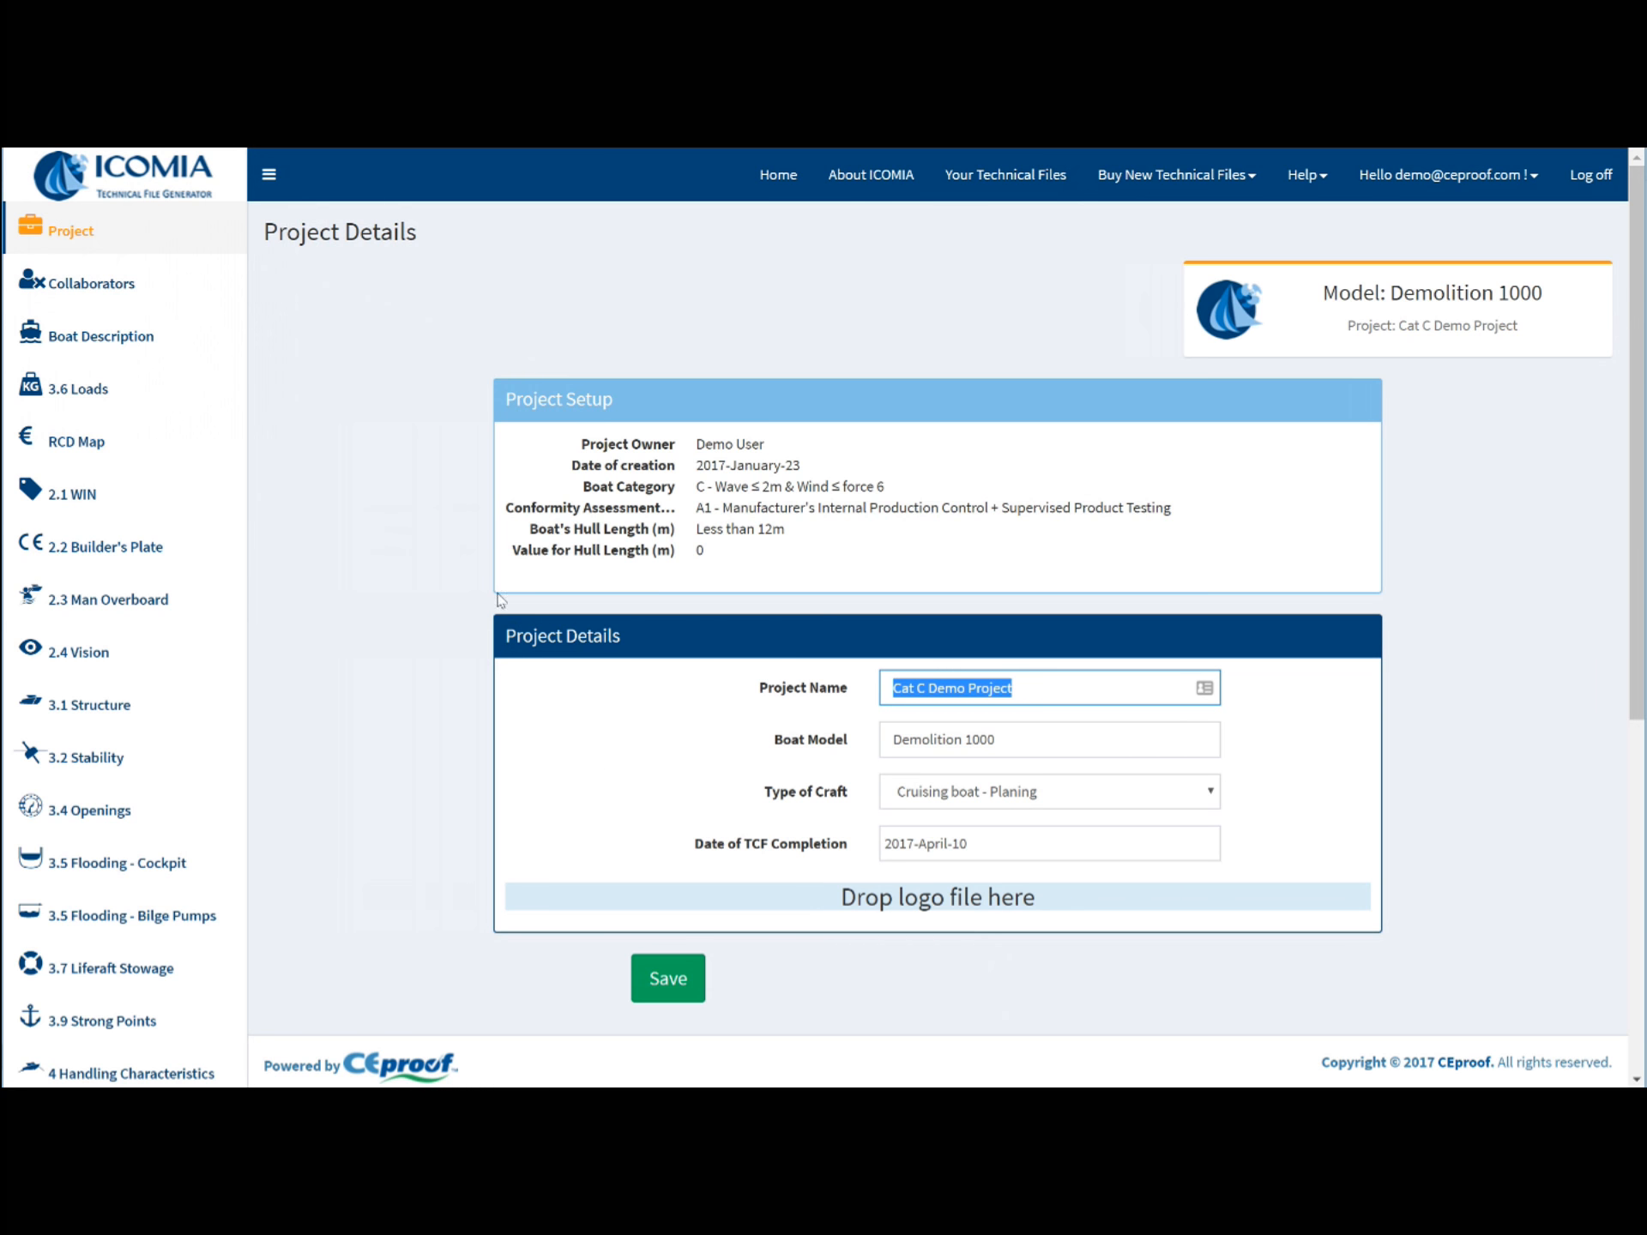
# In the boat description, set the principal source of power to Motor and the maximum speed to 30 knots
pyautogui.click(121, 336)
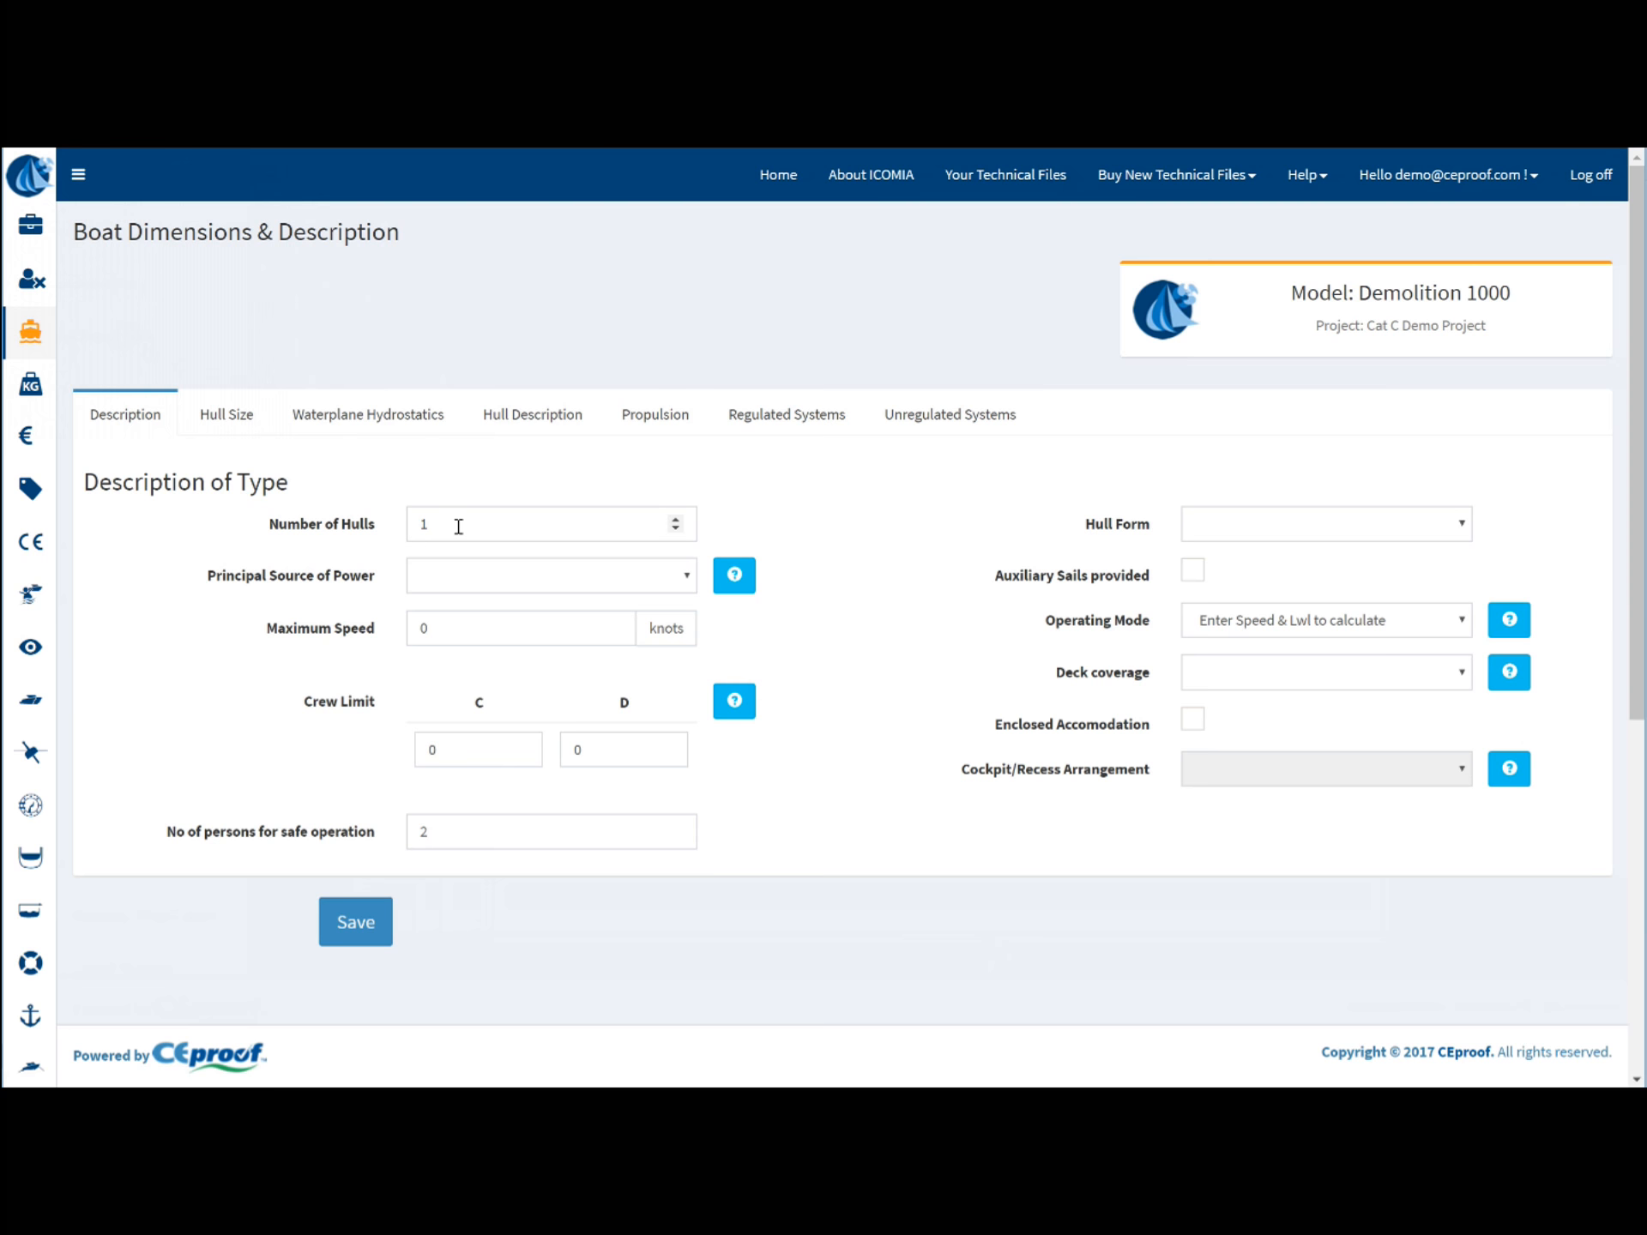
pyautogui.click(467, 577)
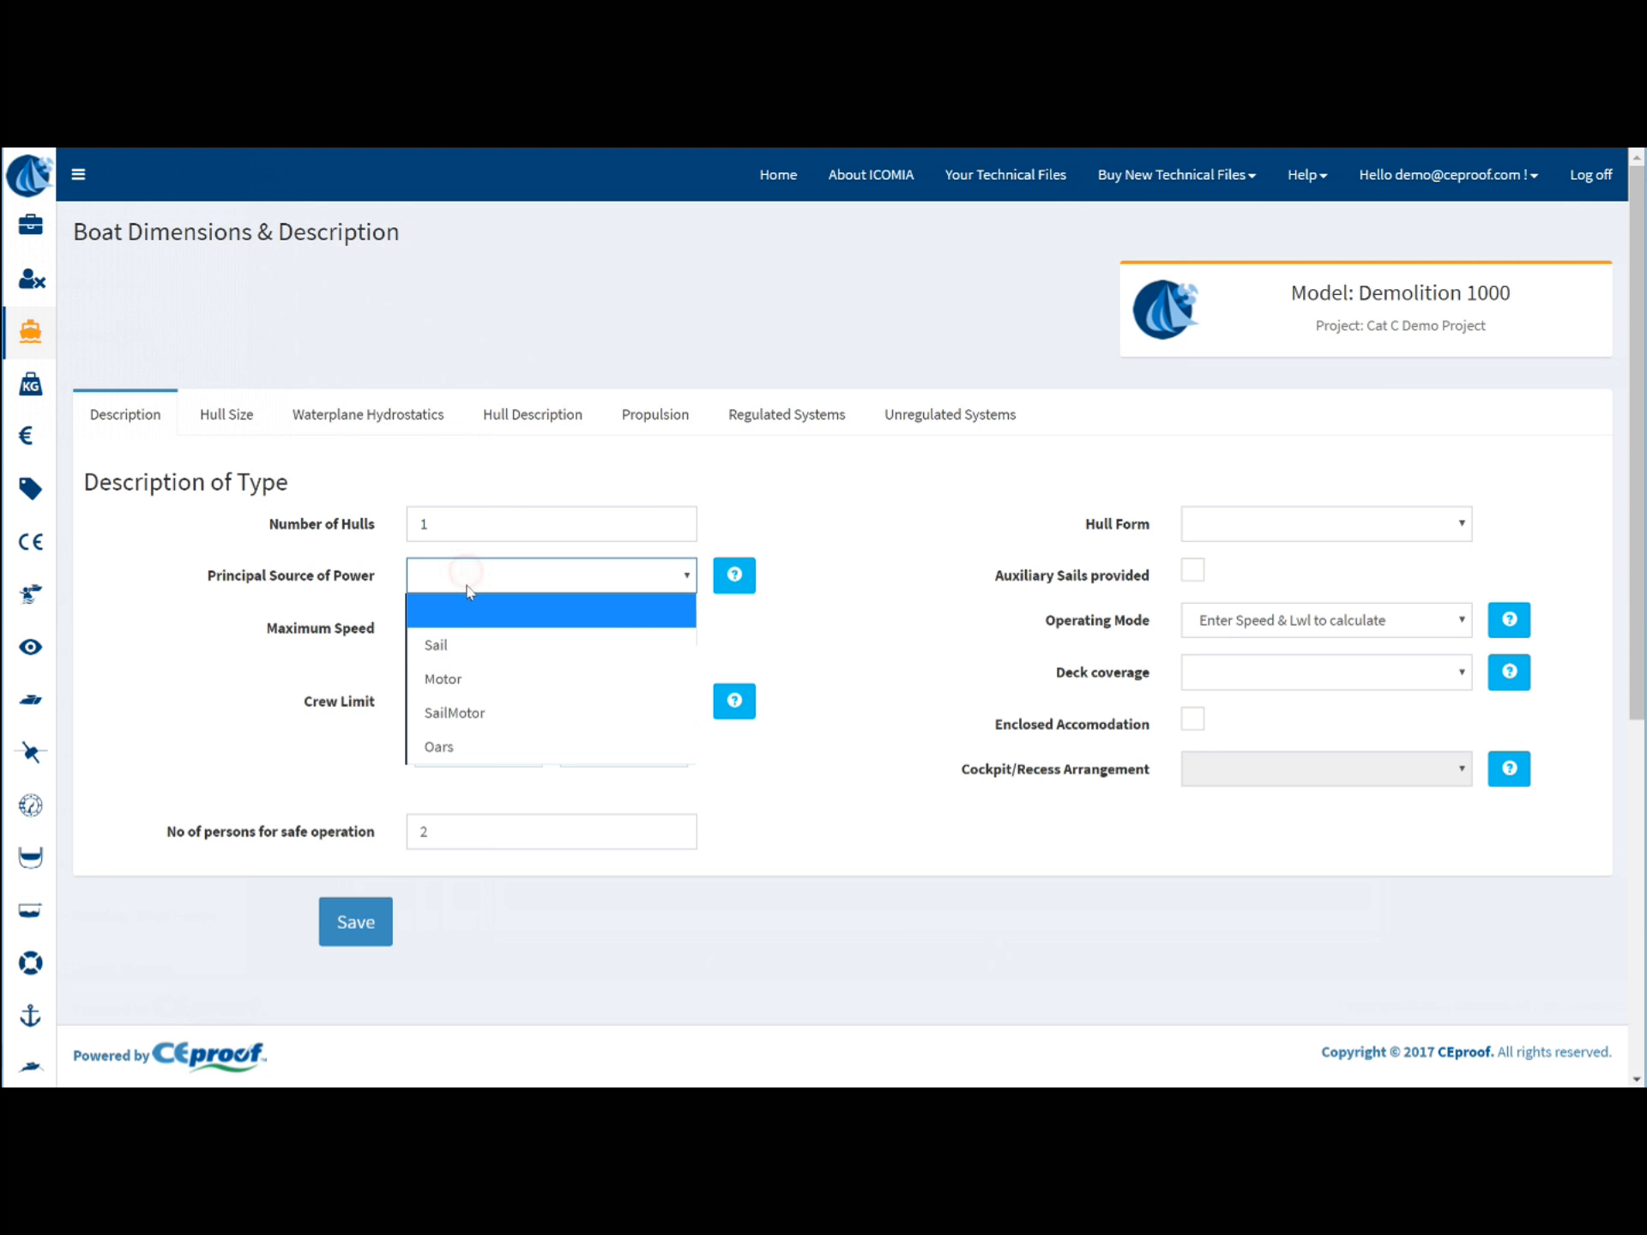
pyautogui.click(474, 680)
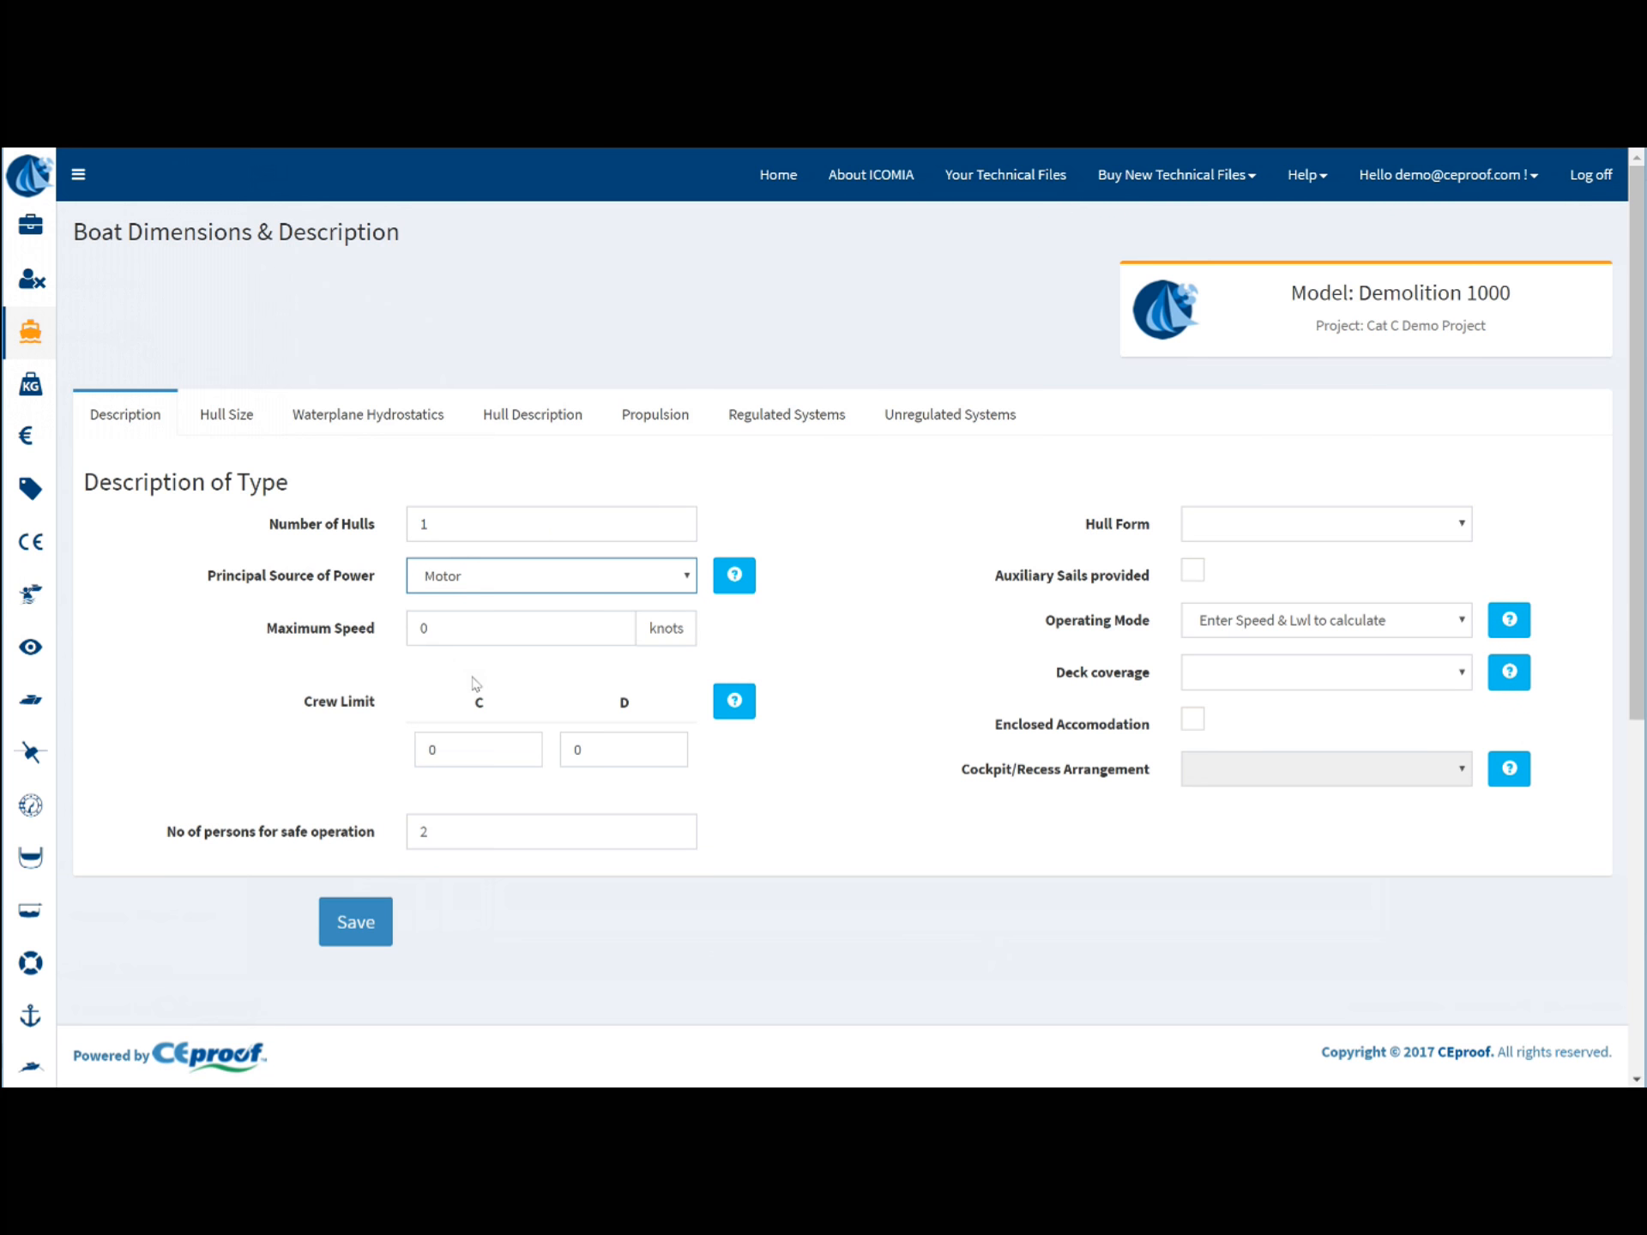
pyautogui.press('Tab')
pyautogui.write('30')
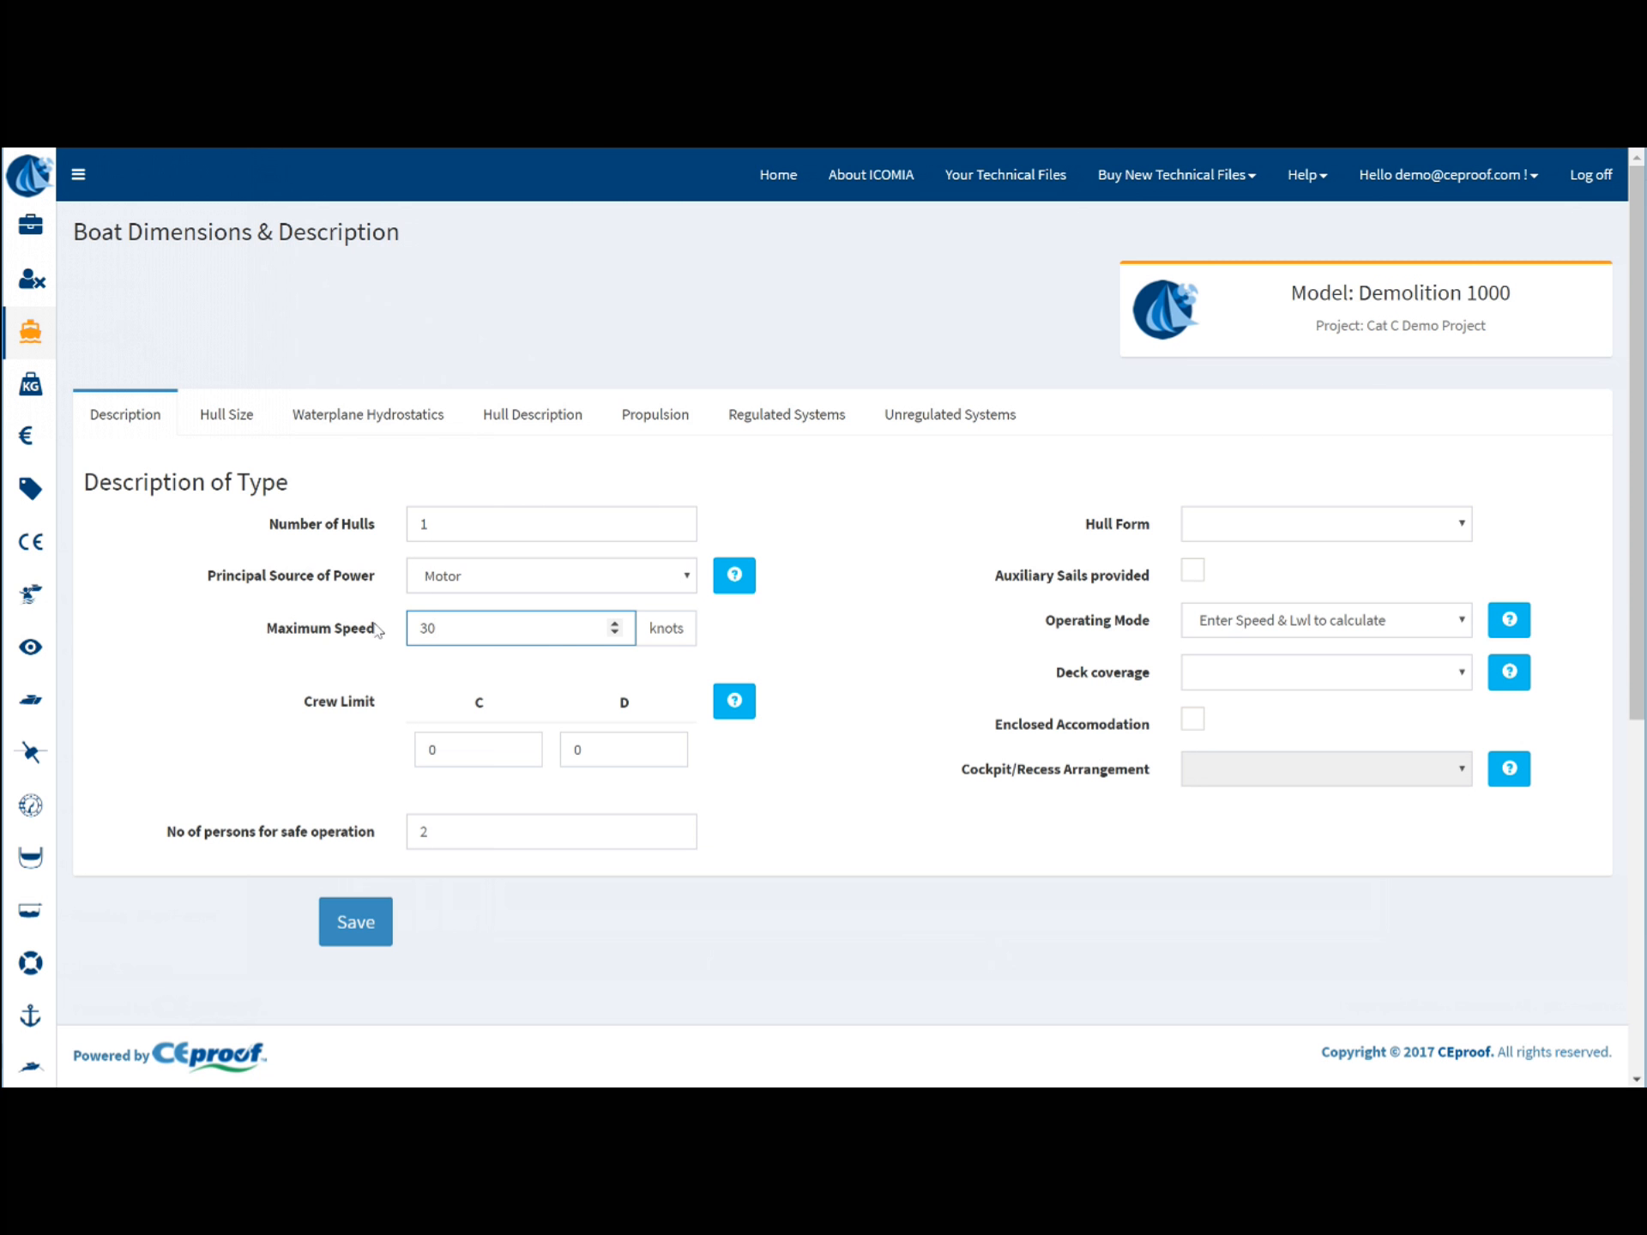
# Set the crew limit to 9 for category C and 12 for category D
pyautogui.click(449, 749)
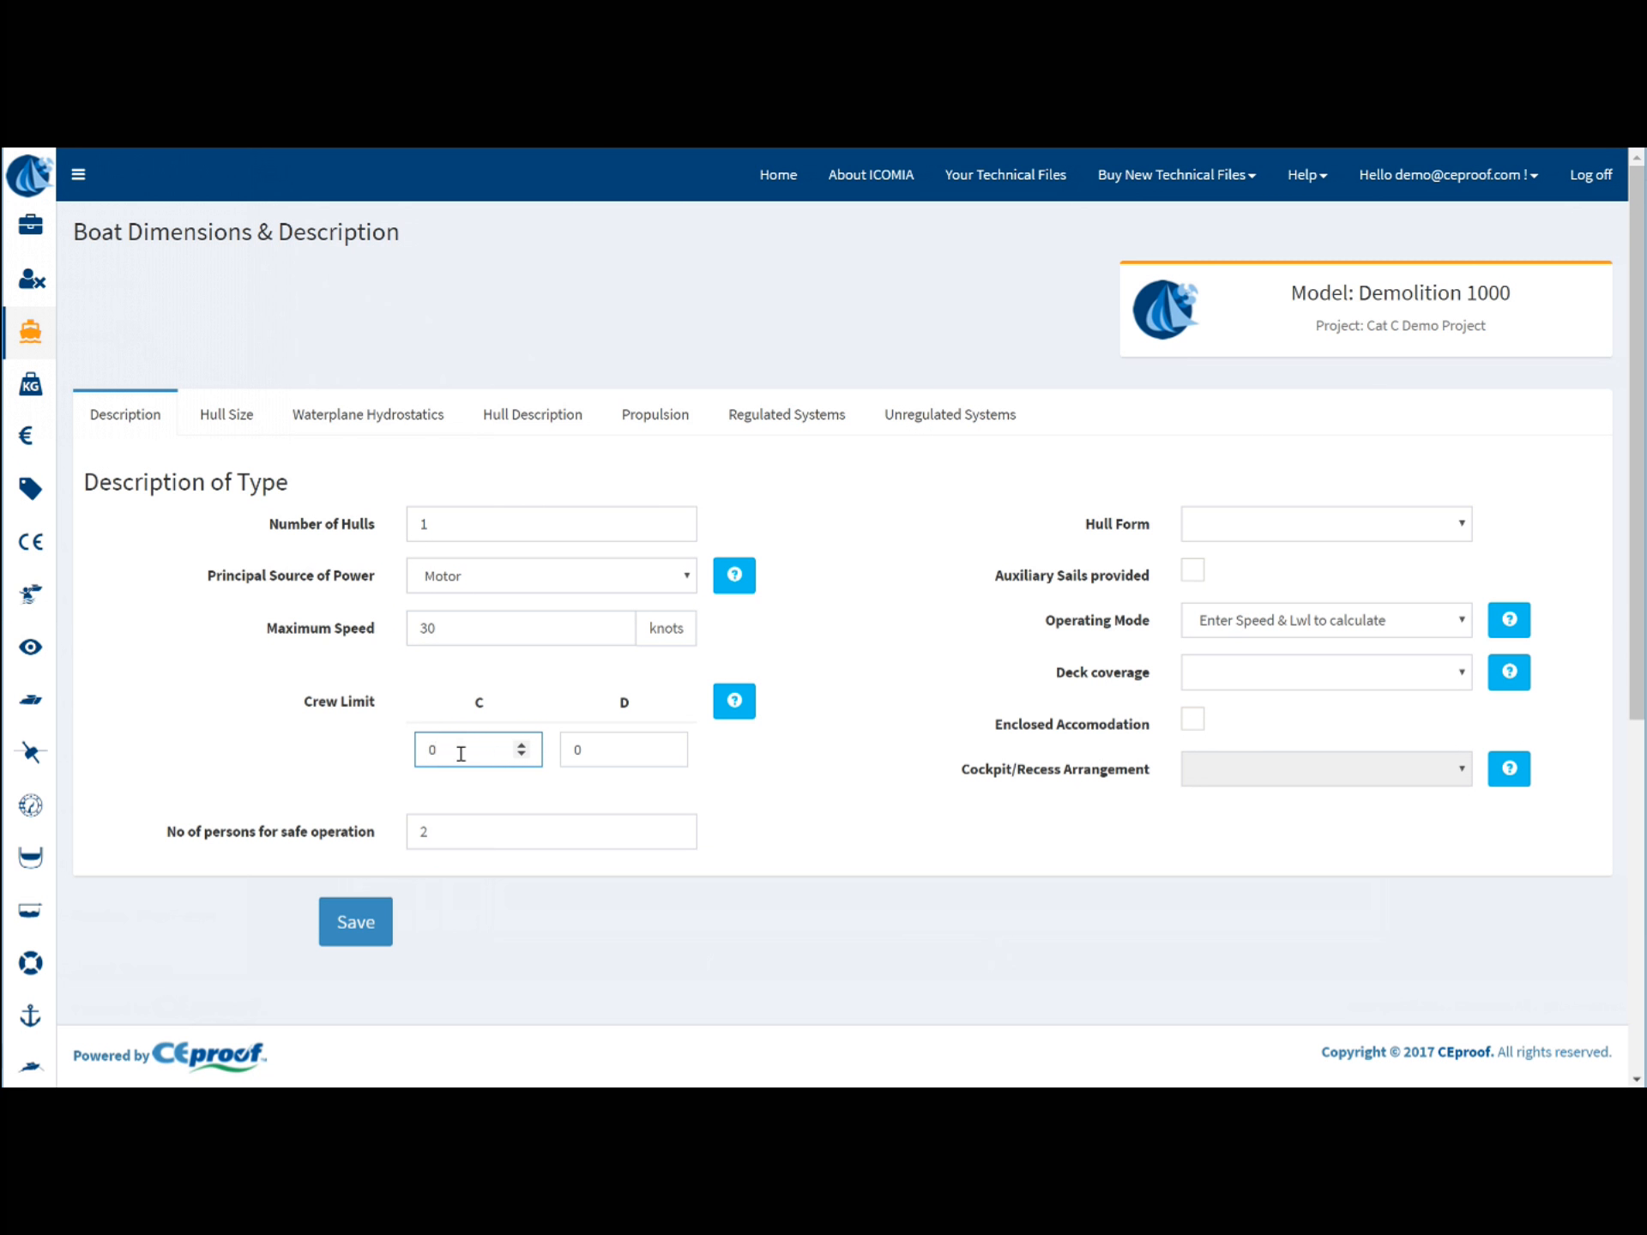
pyautogui.doubleClick(461, 753)
pyautogui.write('9')
pyautogui.press('Tab')
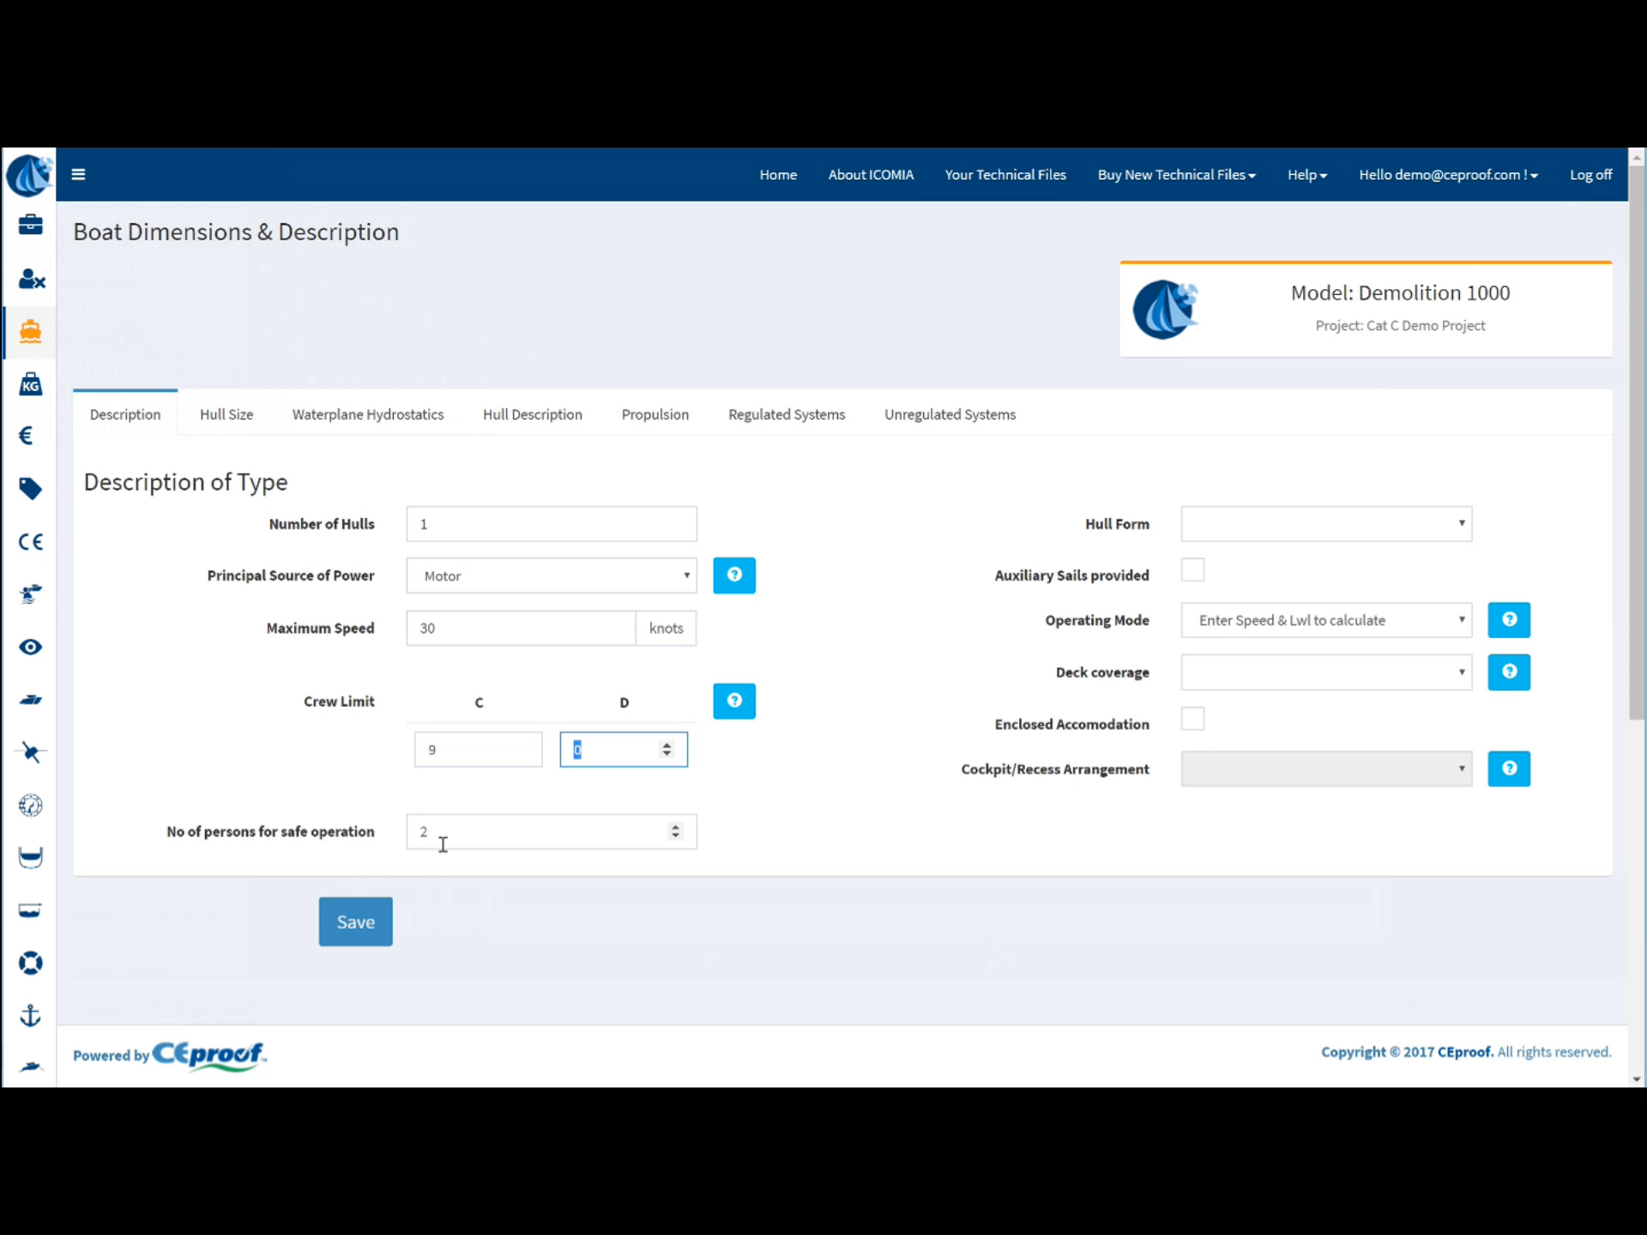
pyautogui.write('7')
pyautogui.press('BackSpace')
pyautogui.write('12')
# Set the hull form to Hard Chine and deck coverage to Fully Enclosed, and mark enclosed accommodation as provided
pyautogui.click(1233, 530)
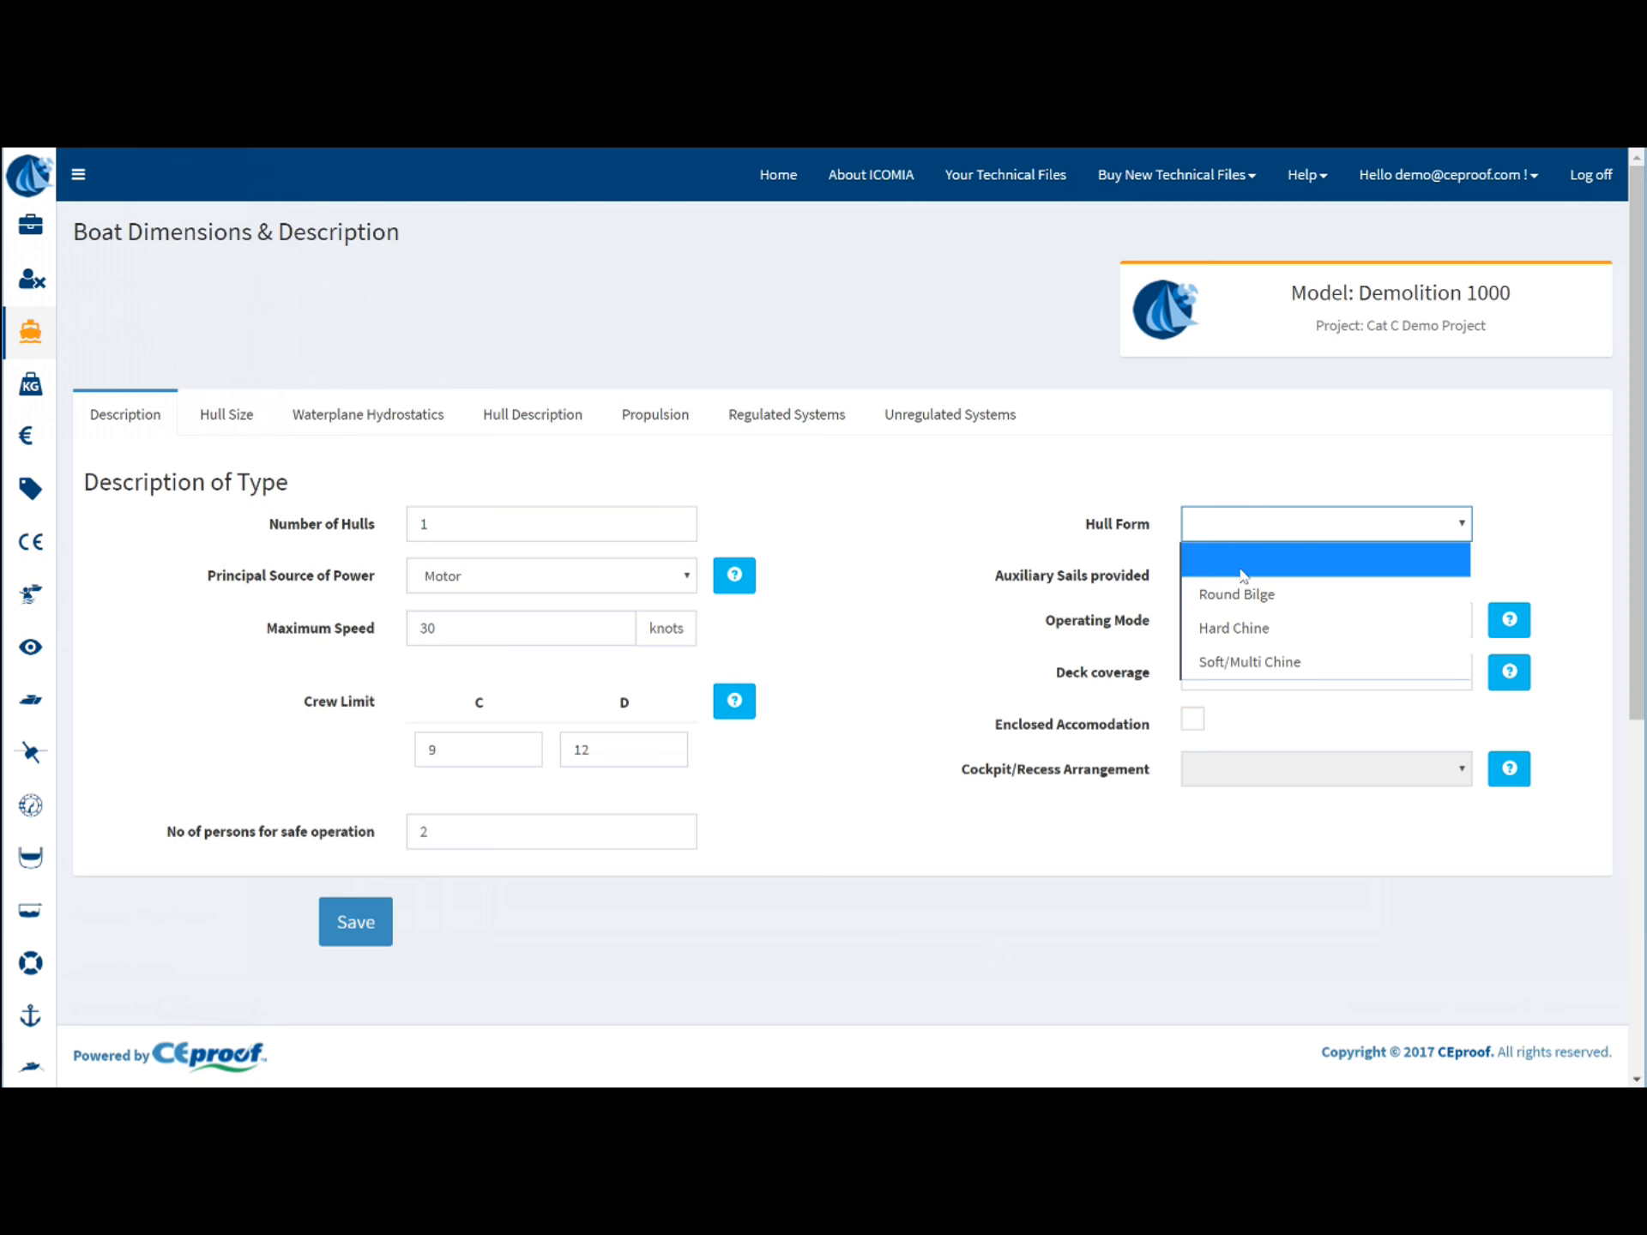
pyautogui.click(1246, 629)
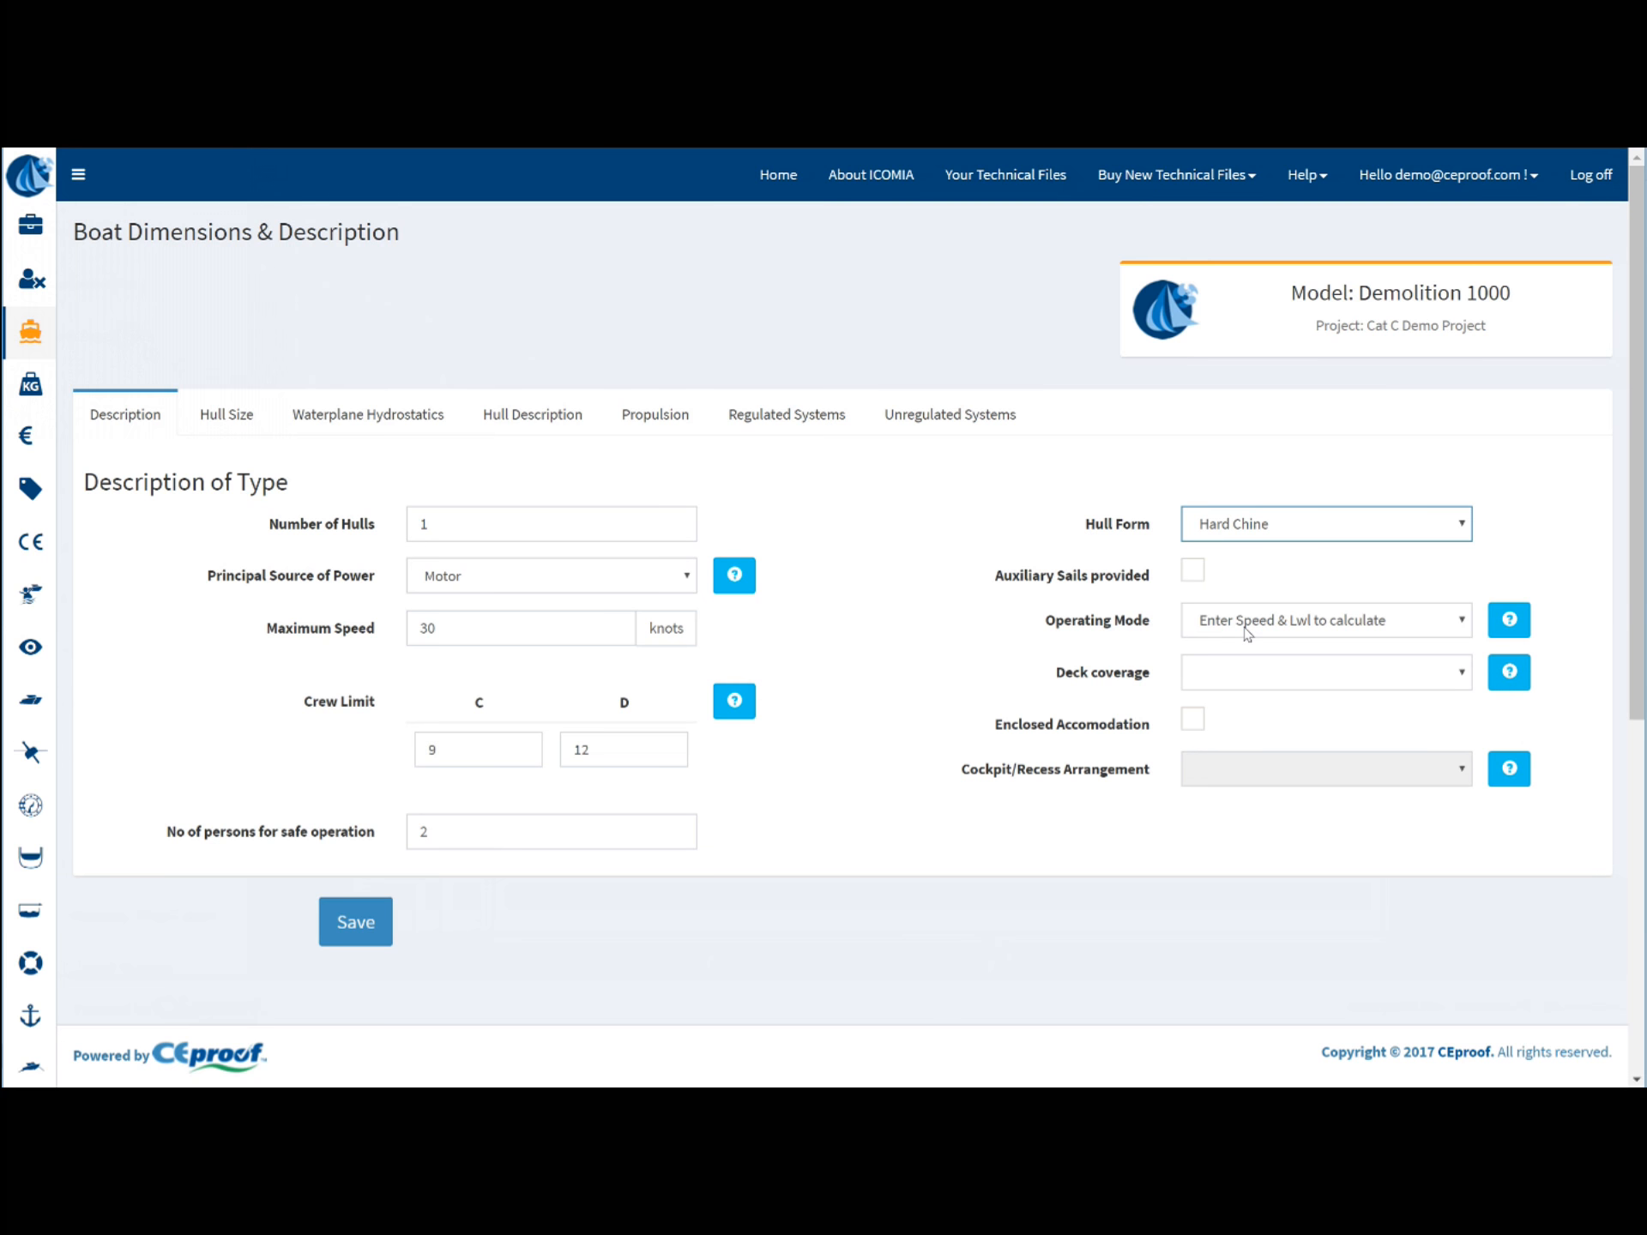
pyautogui.click(1225, 683)
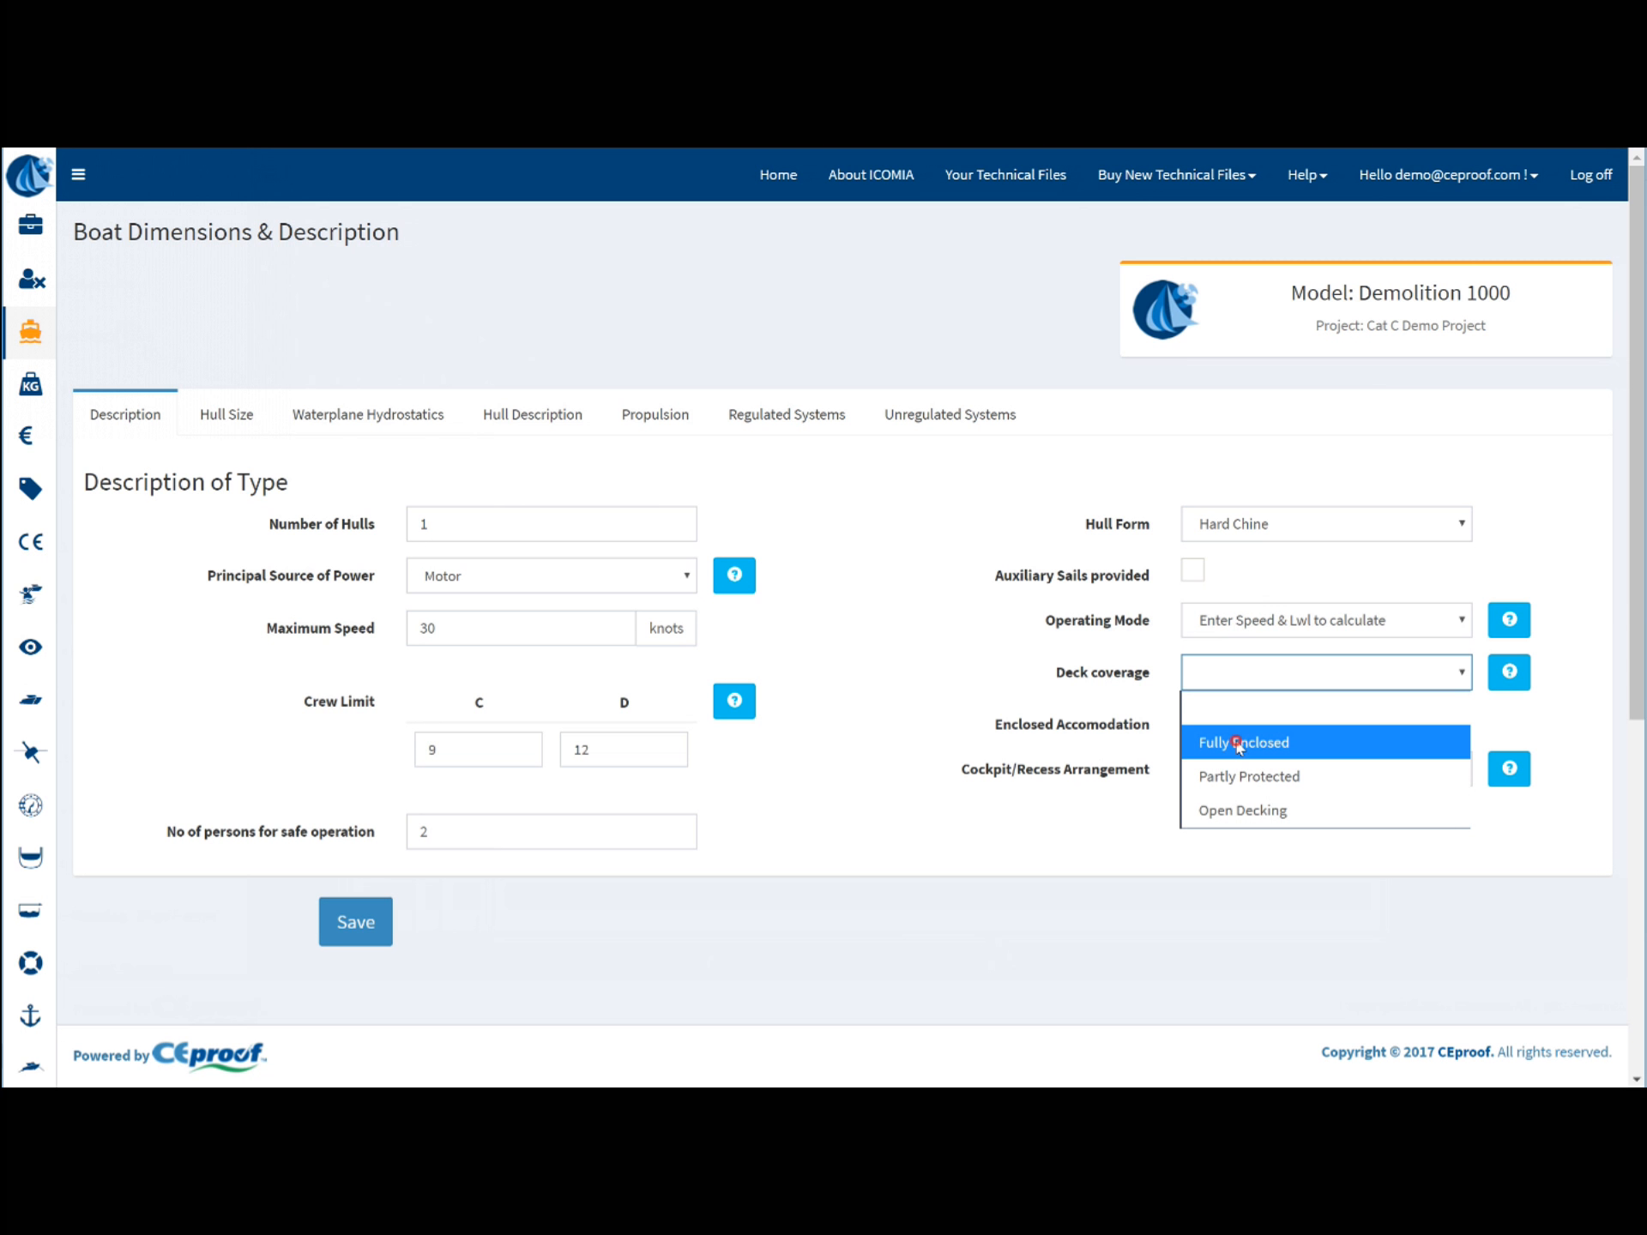
pyautogui.click(1236, 743)
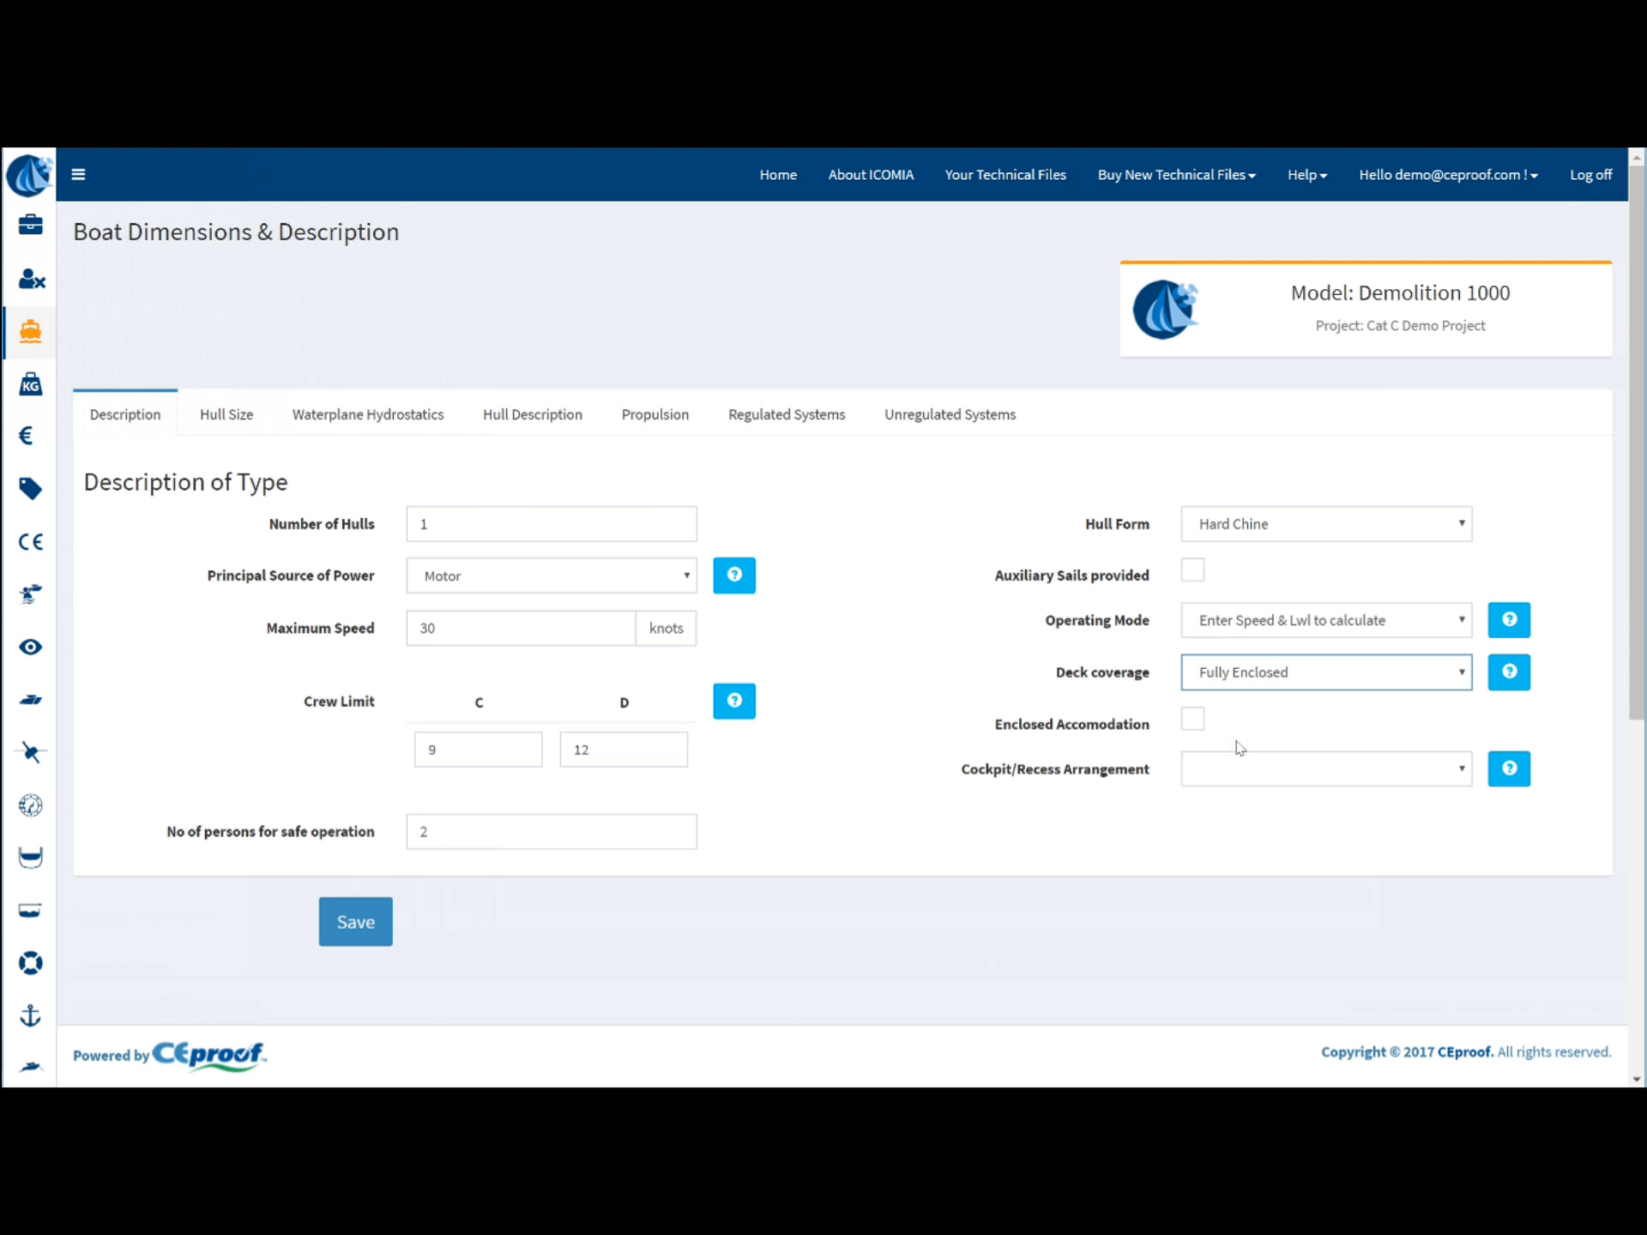
pyautogui.click(1197, 725)
# Look over the hull size and waterplane hydrostatics sections, and set the propulsion to Inboard stern-drive with 2 permanently installed engines
pyautogui.click(247, 415)
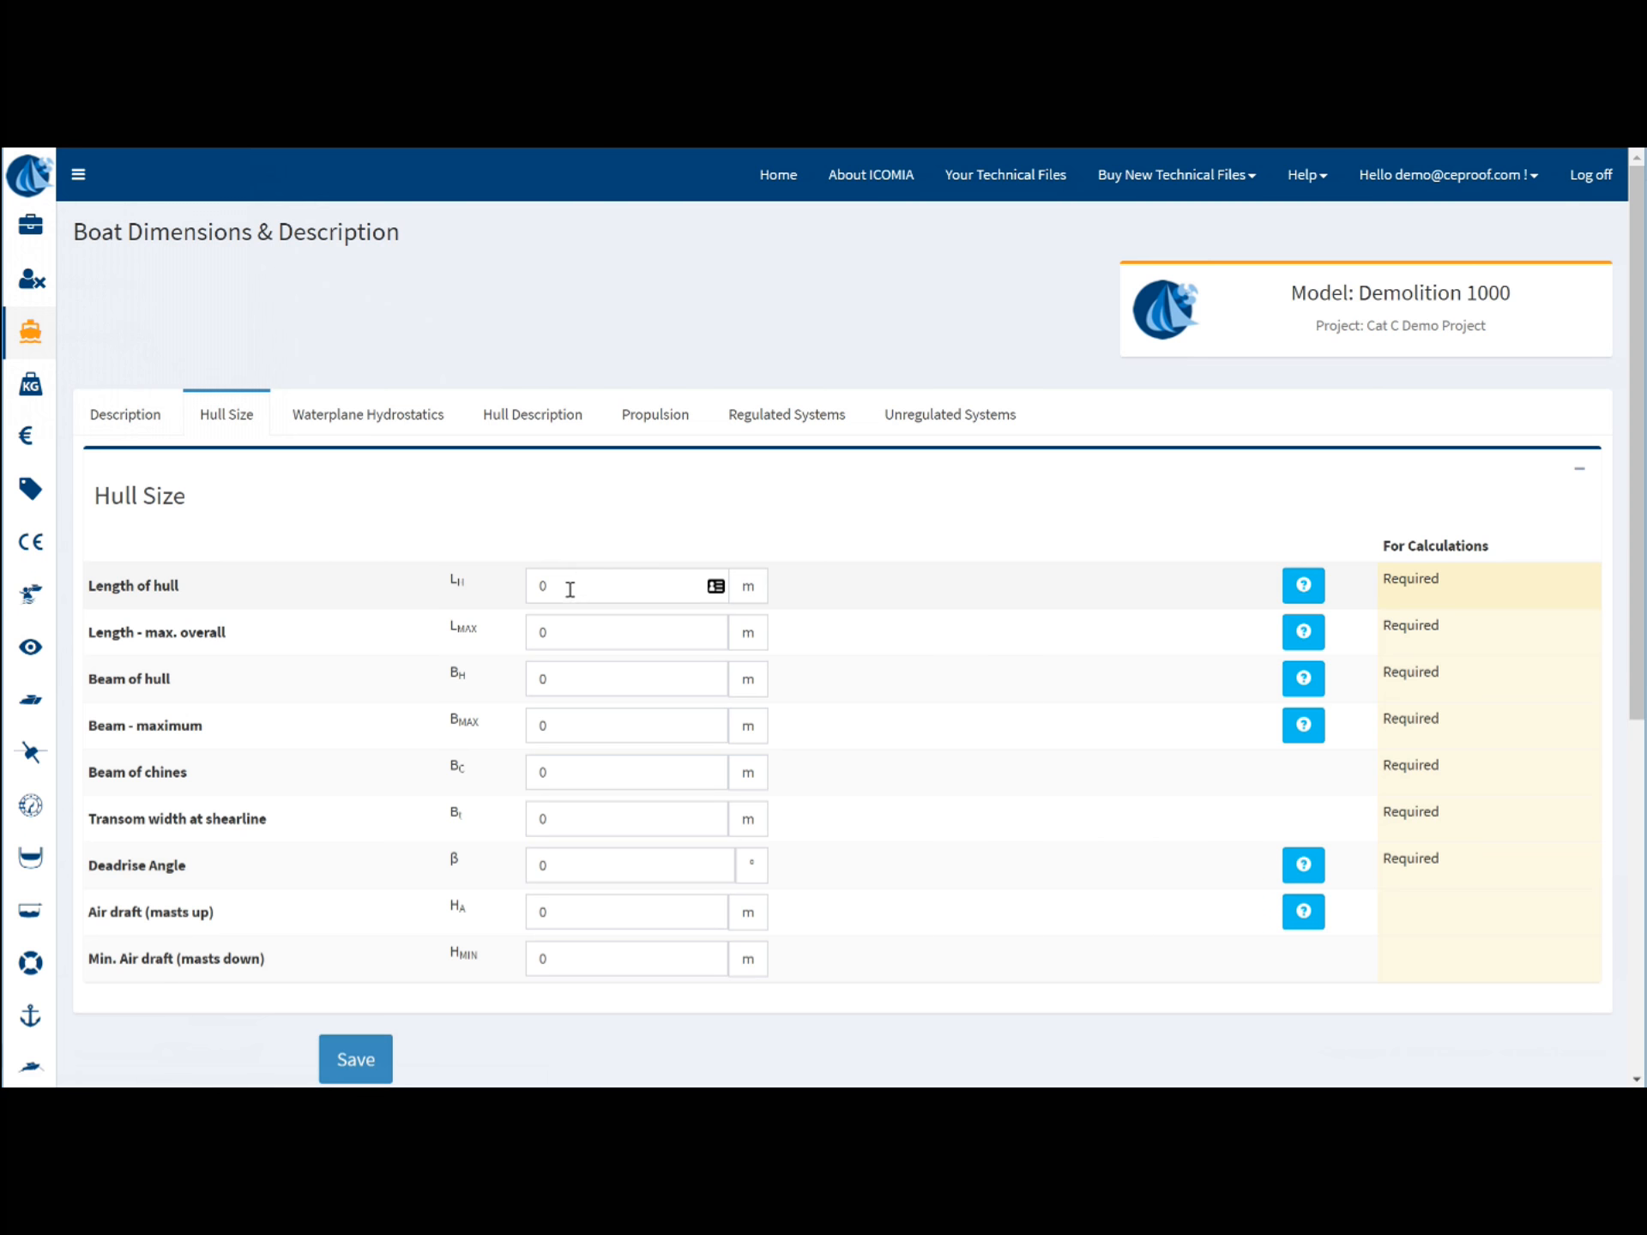
pyautogui.click(372, 416)
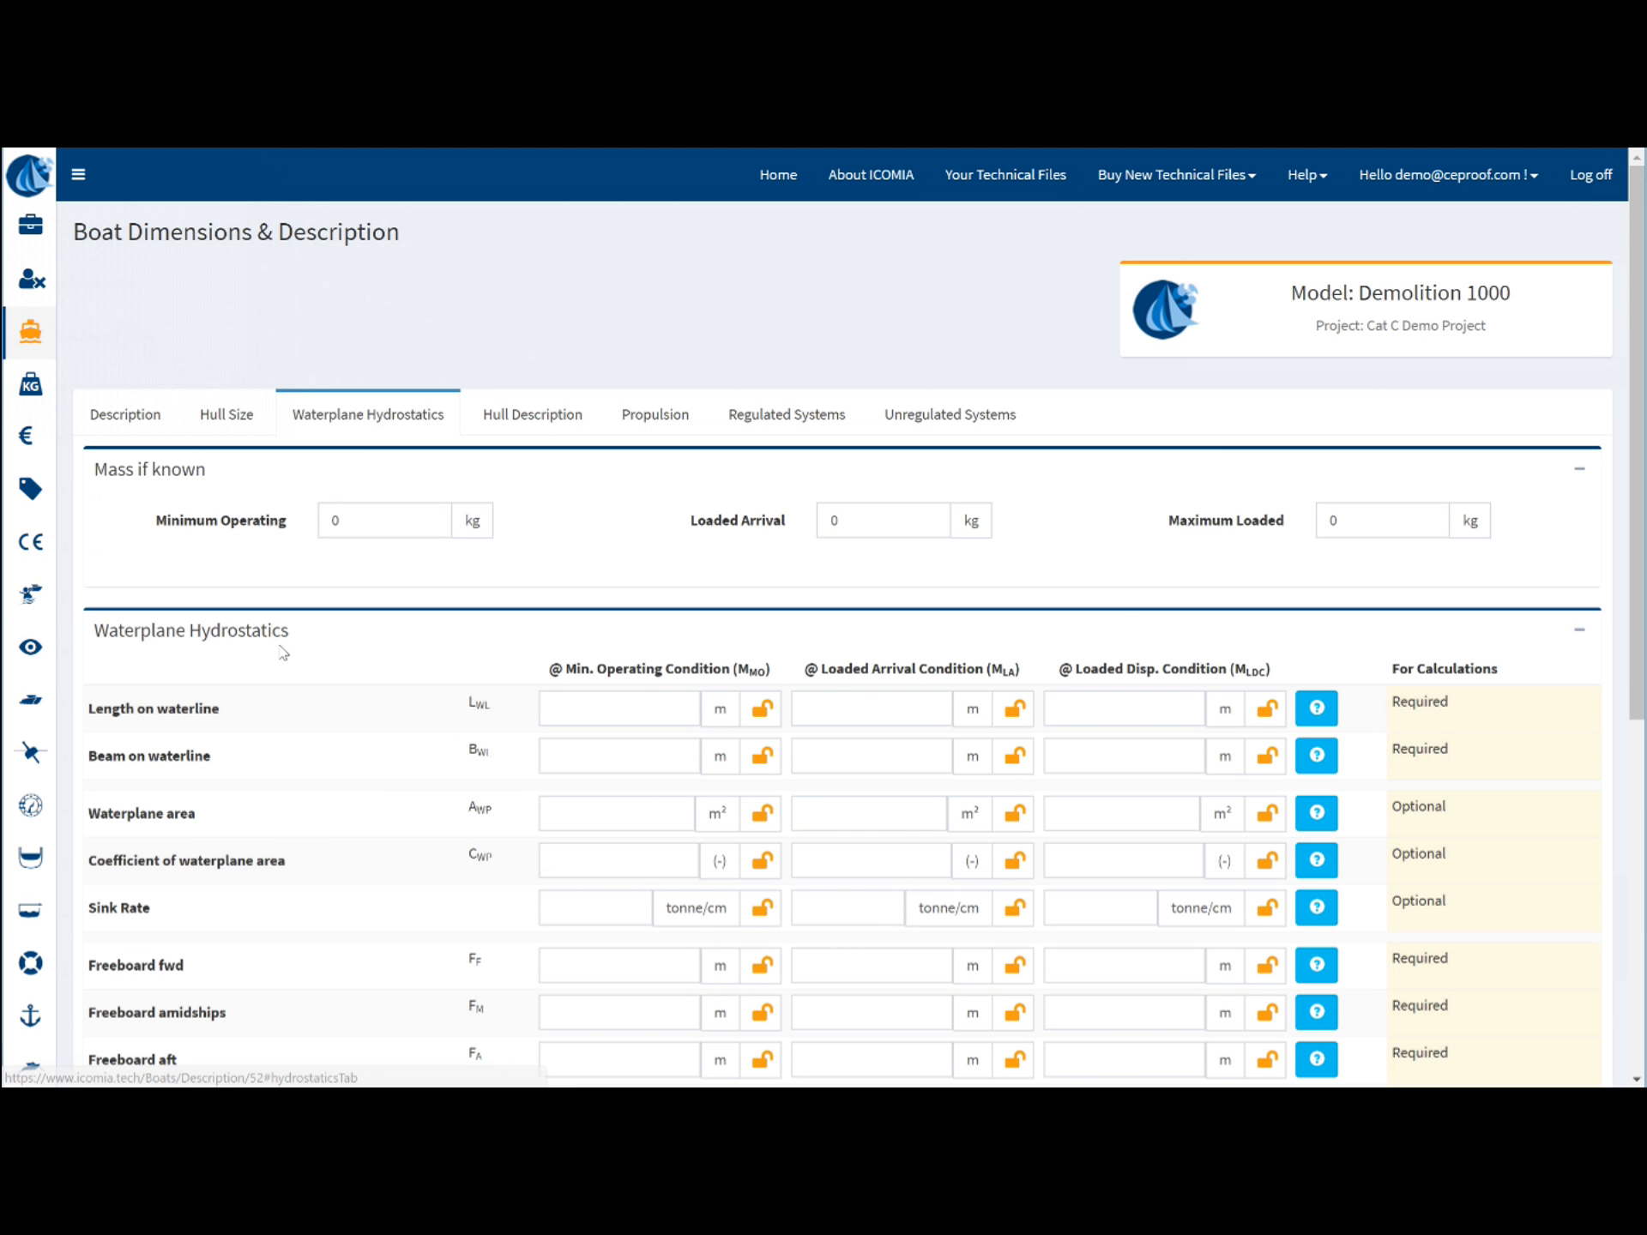
pyautogui.click(645, 422)
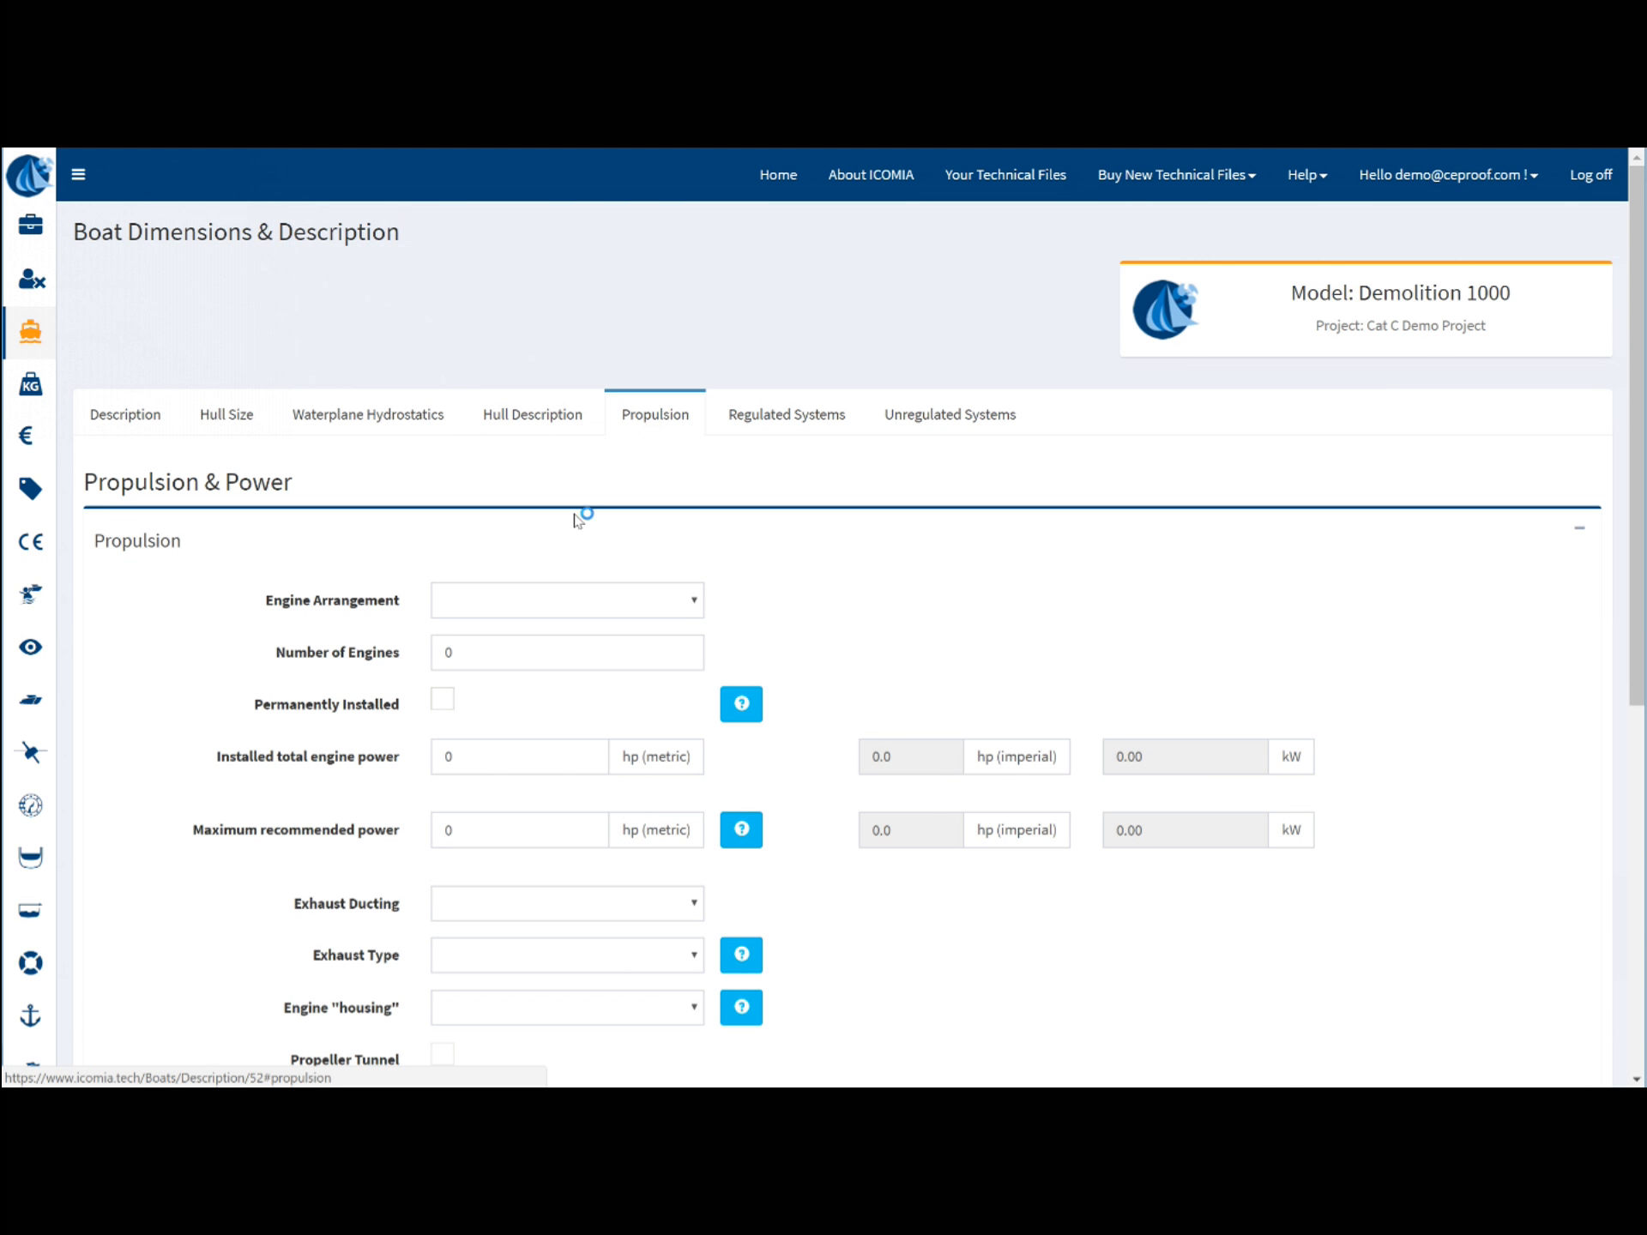
pyautogui.click(579, 600)
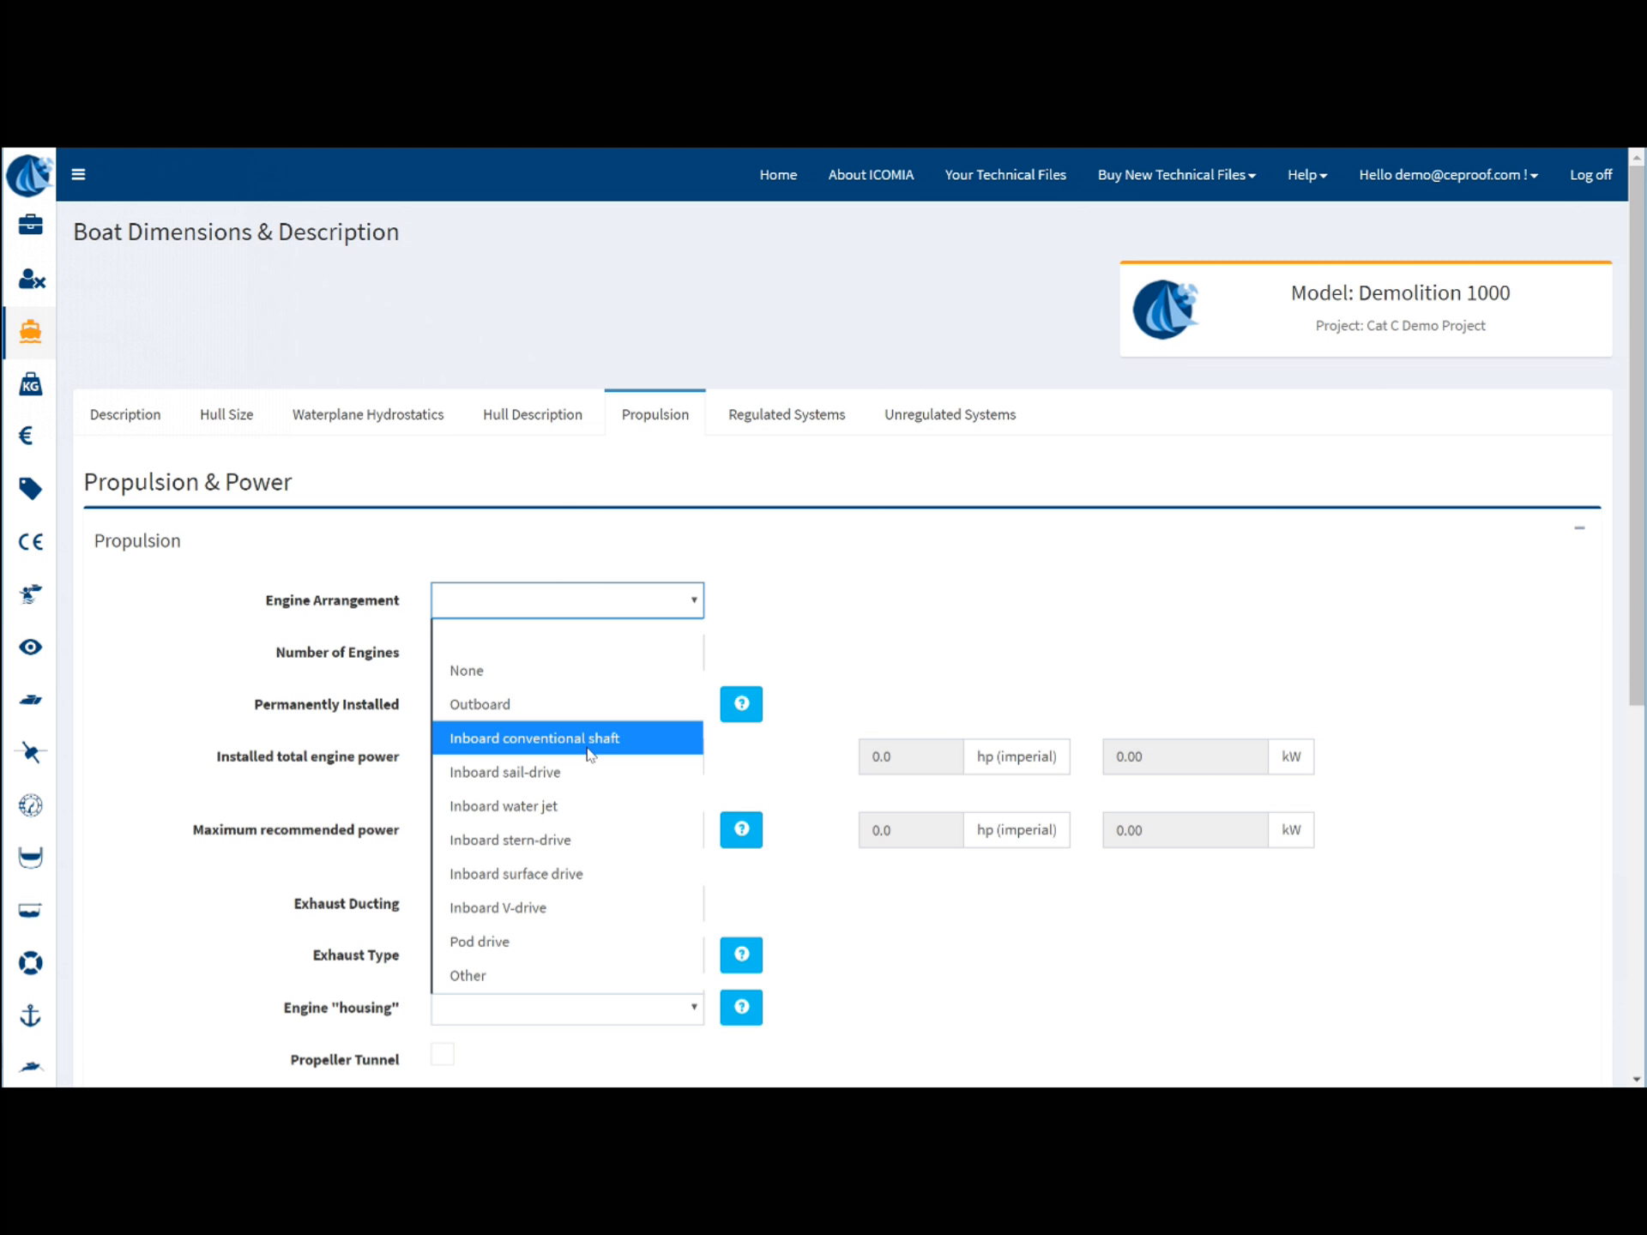
pyautogui.click(588, 840)
pyautogui.doubleClick(492, 658)
pyautogui.write('2')
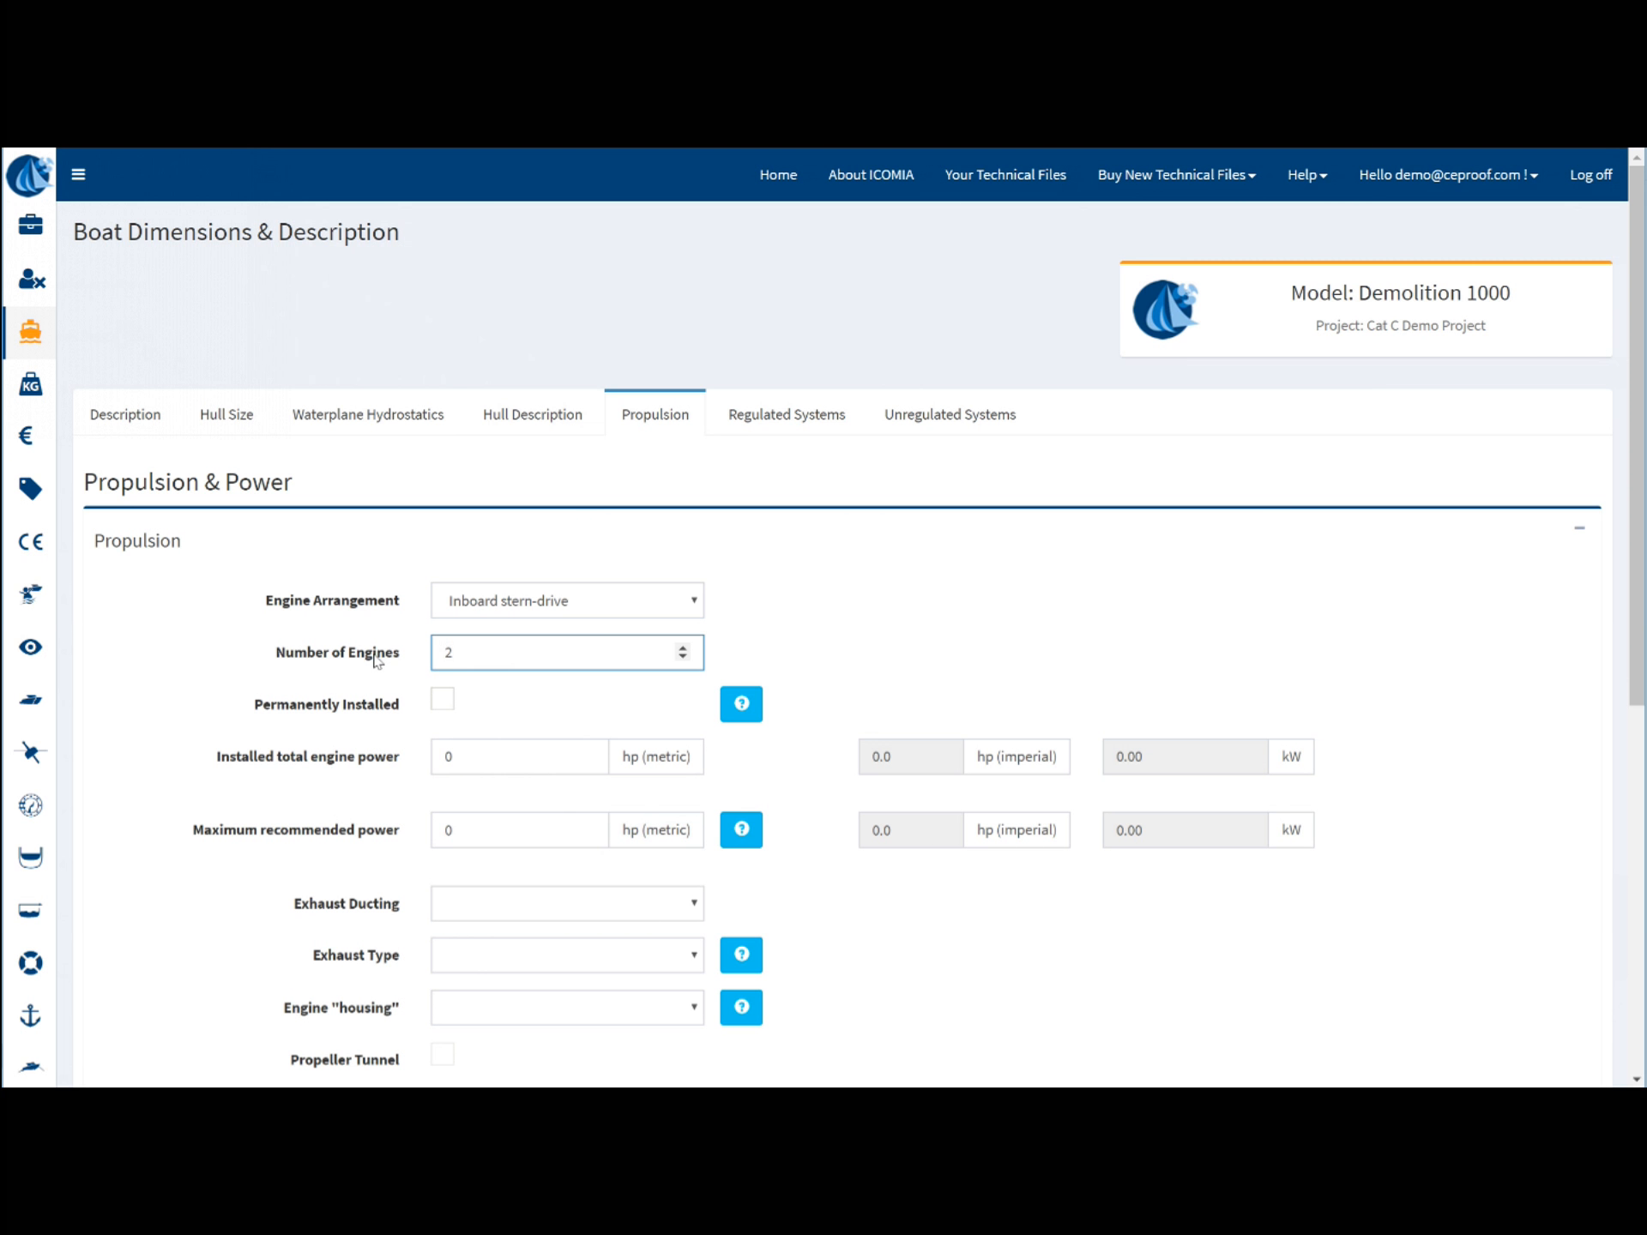
pyautogui.click(443, 700)
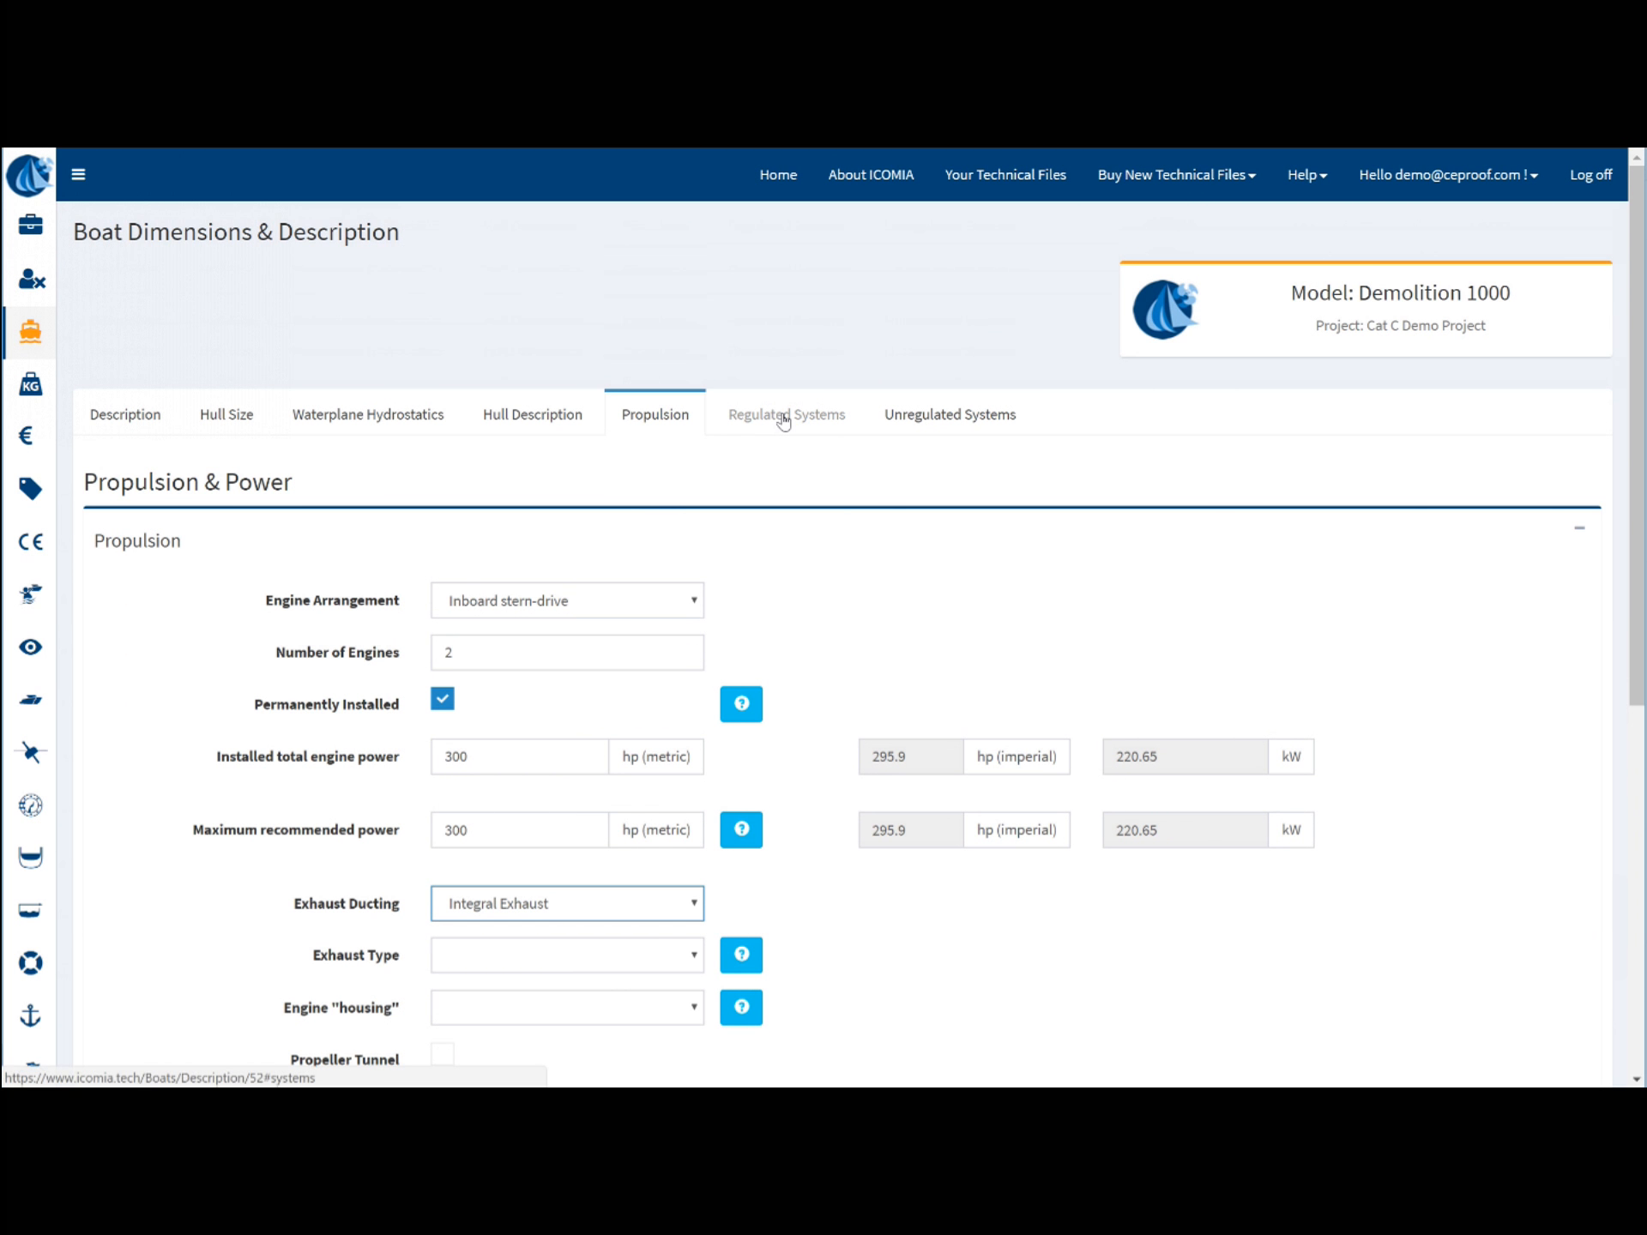
# In the regulated systems, enable the DC system, navigation lights and helm kill-cord, and set discharge prevention to No heads fitted
pyautogui.click(784, 420)
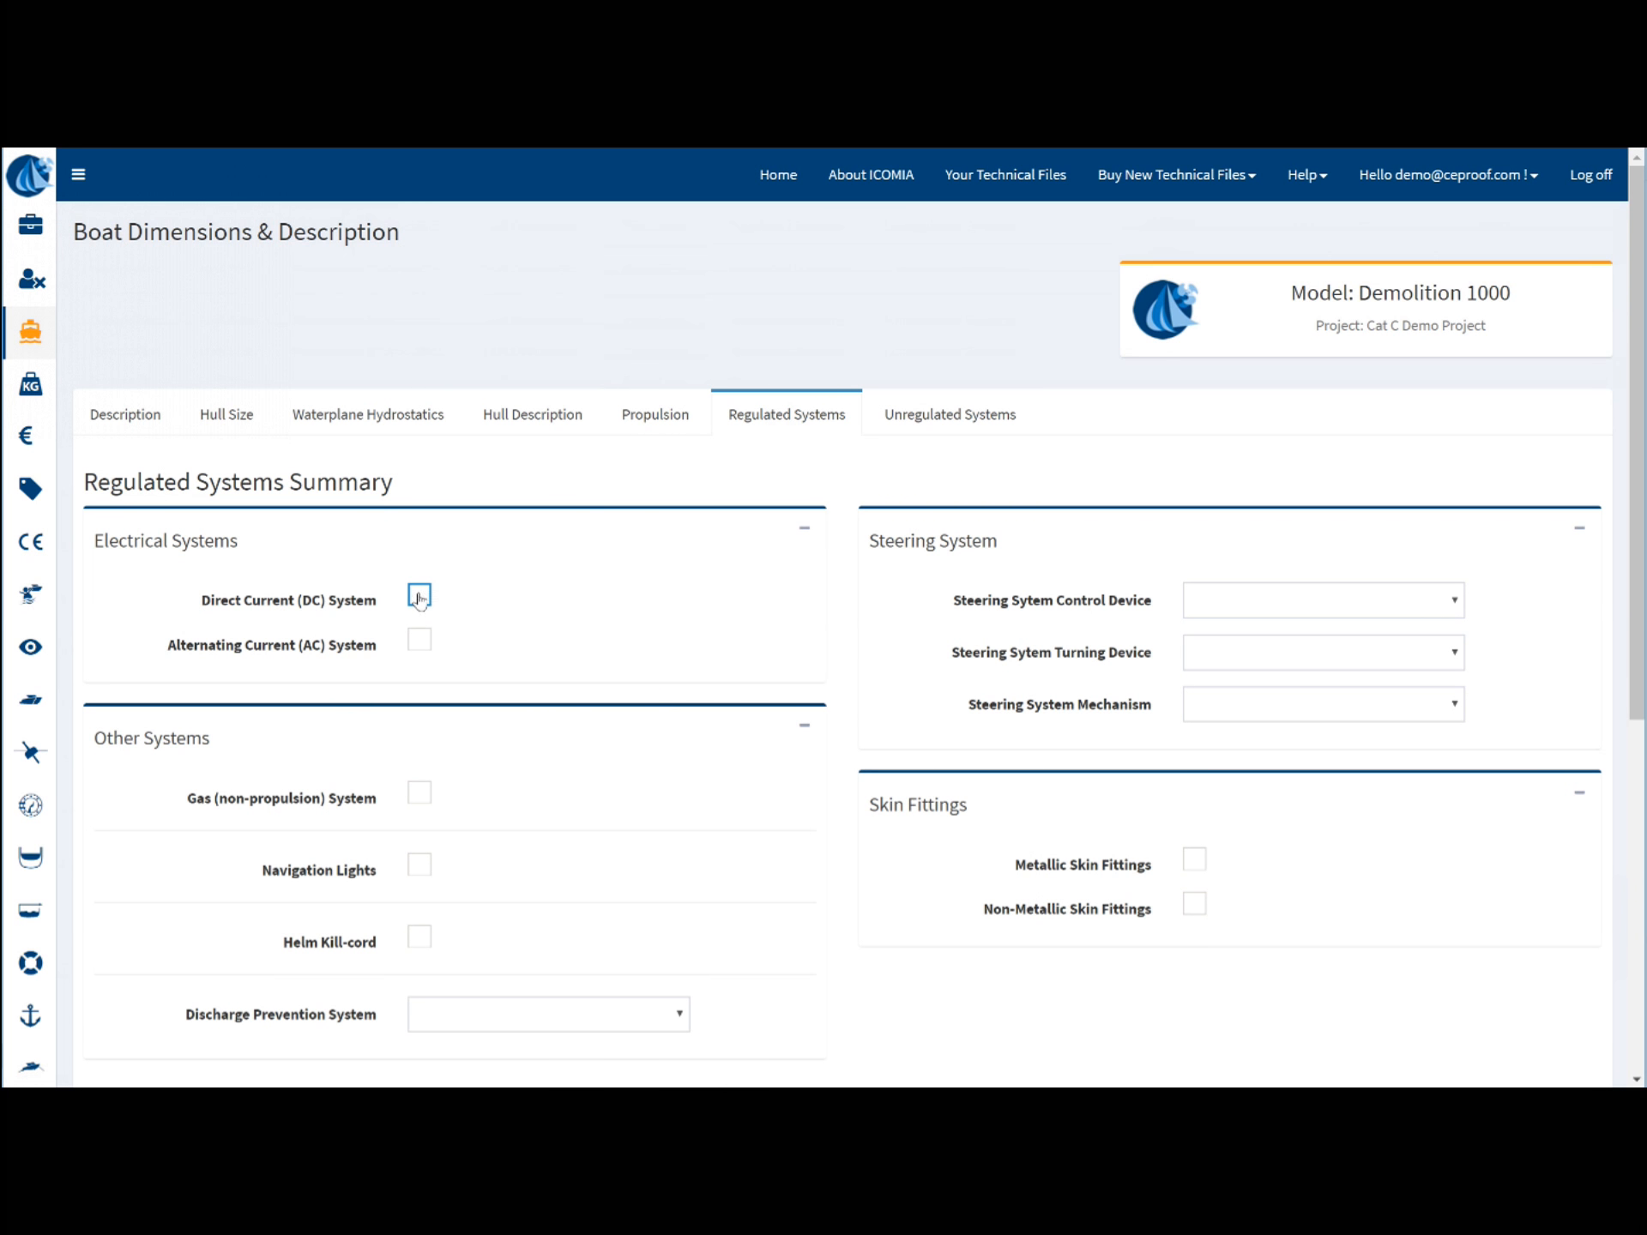
pyautogui.click(424, 598)
pyautogui.click(420, 868)
pyautogui.click(420, 936)
pyautogui.click(489, 1020)
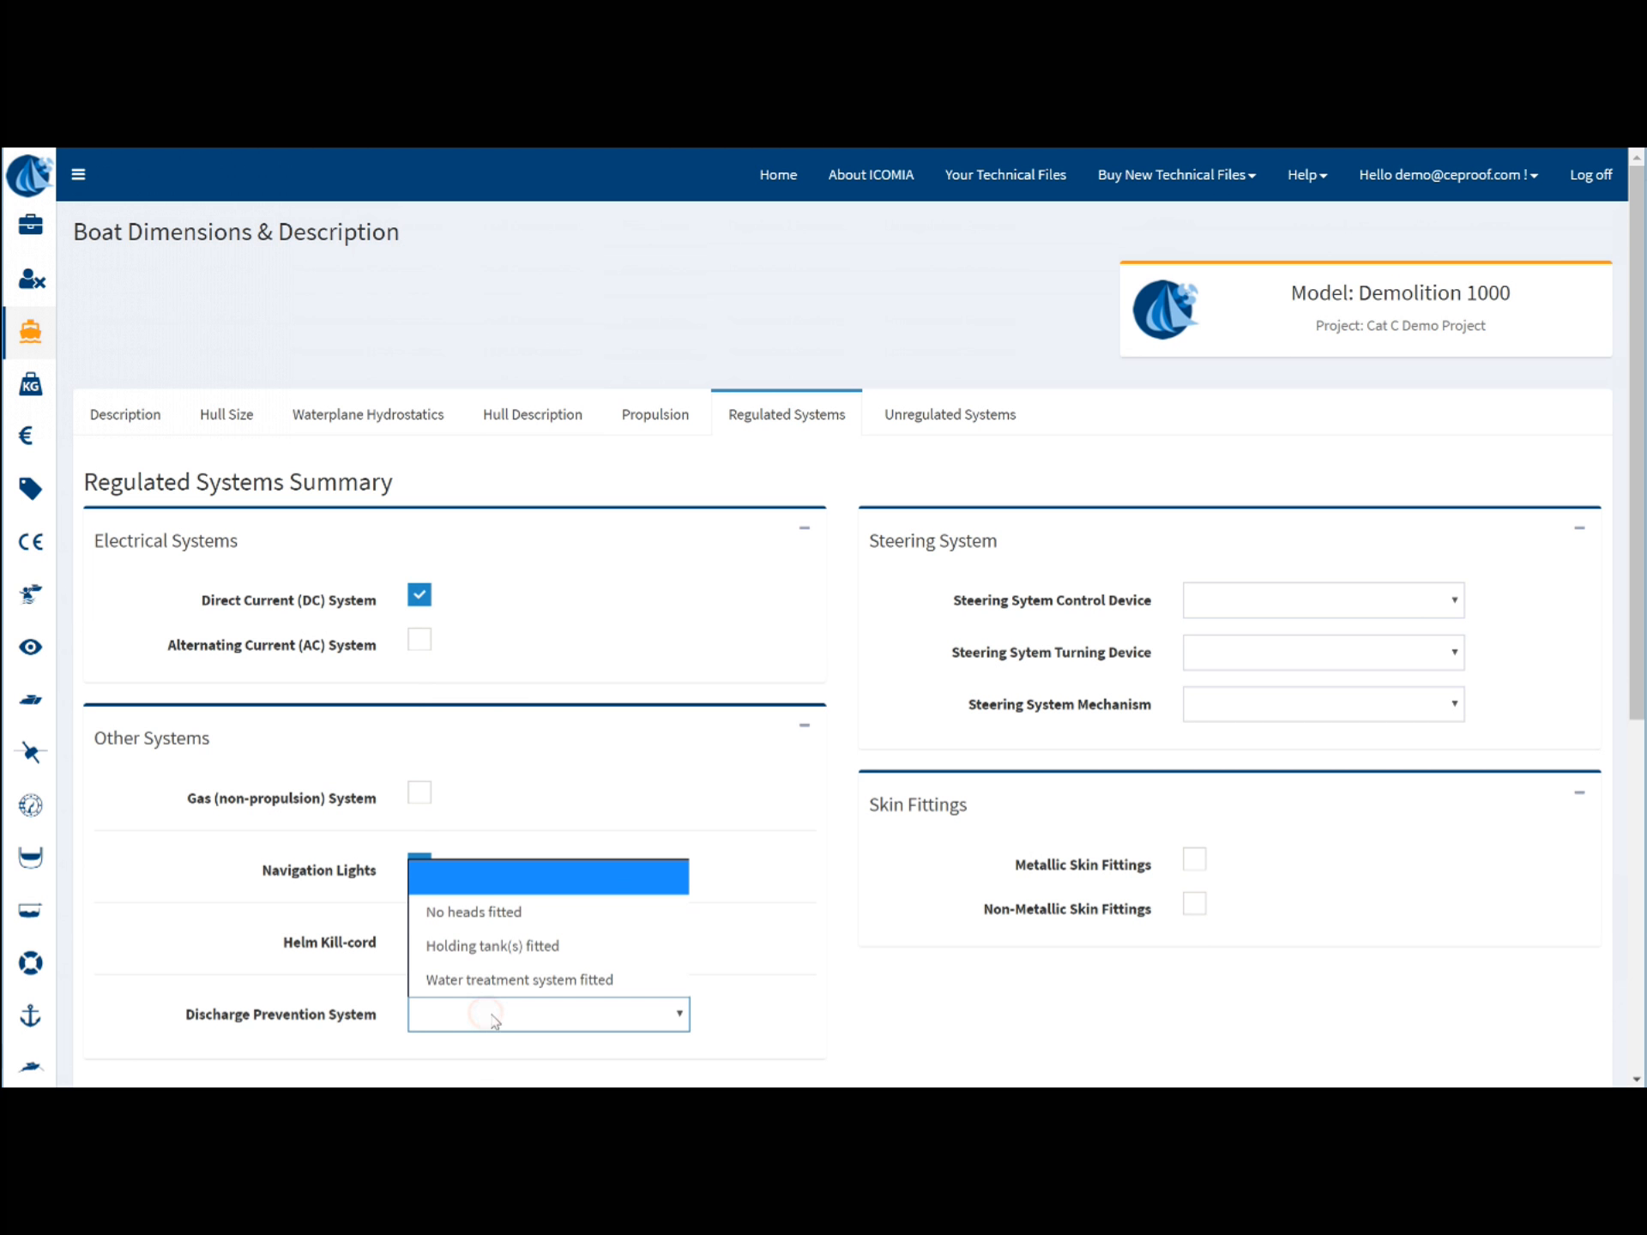
pyautogui.click(505, 916)
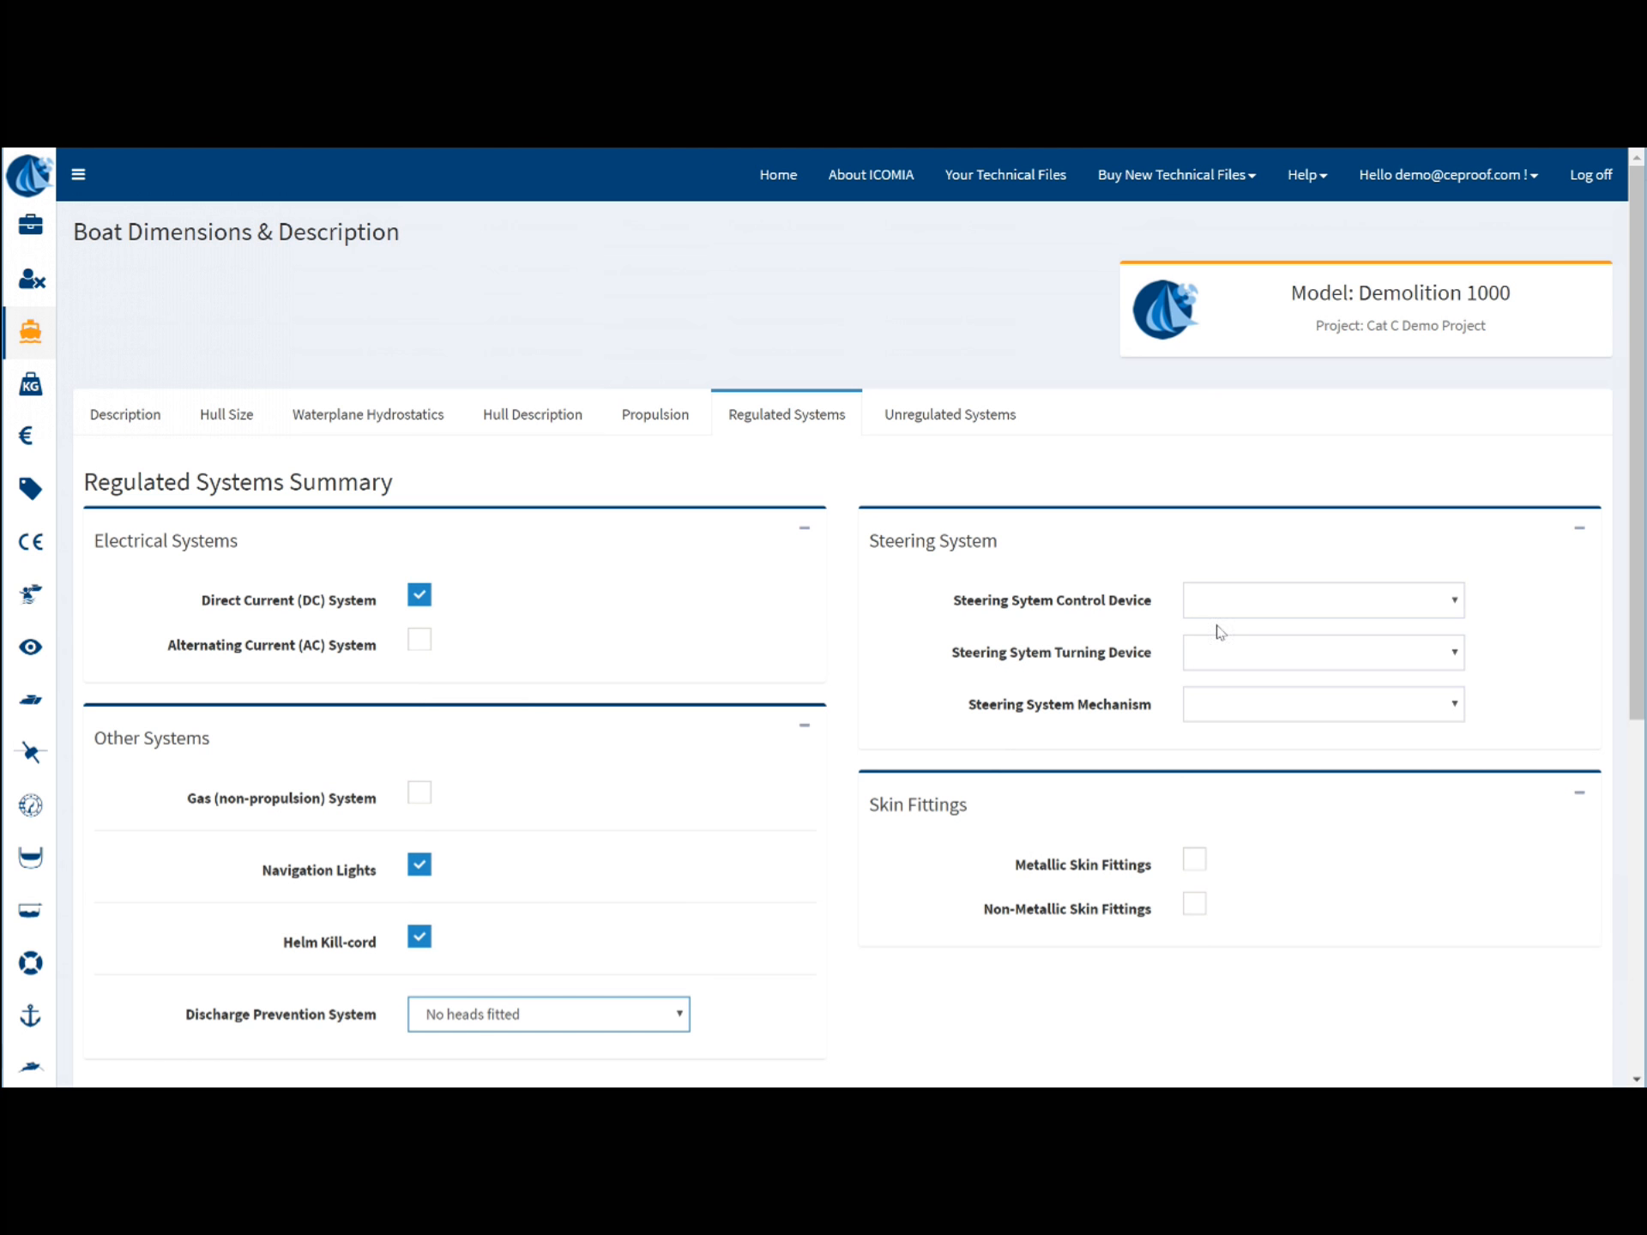
# Define the steering system with a Wheel control device, Drive Unit turning device and Hydraulic mechanism
pyautogui.click(1254, 602)
pyautogui.click(1261, 673)
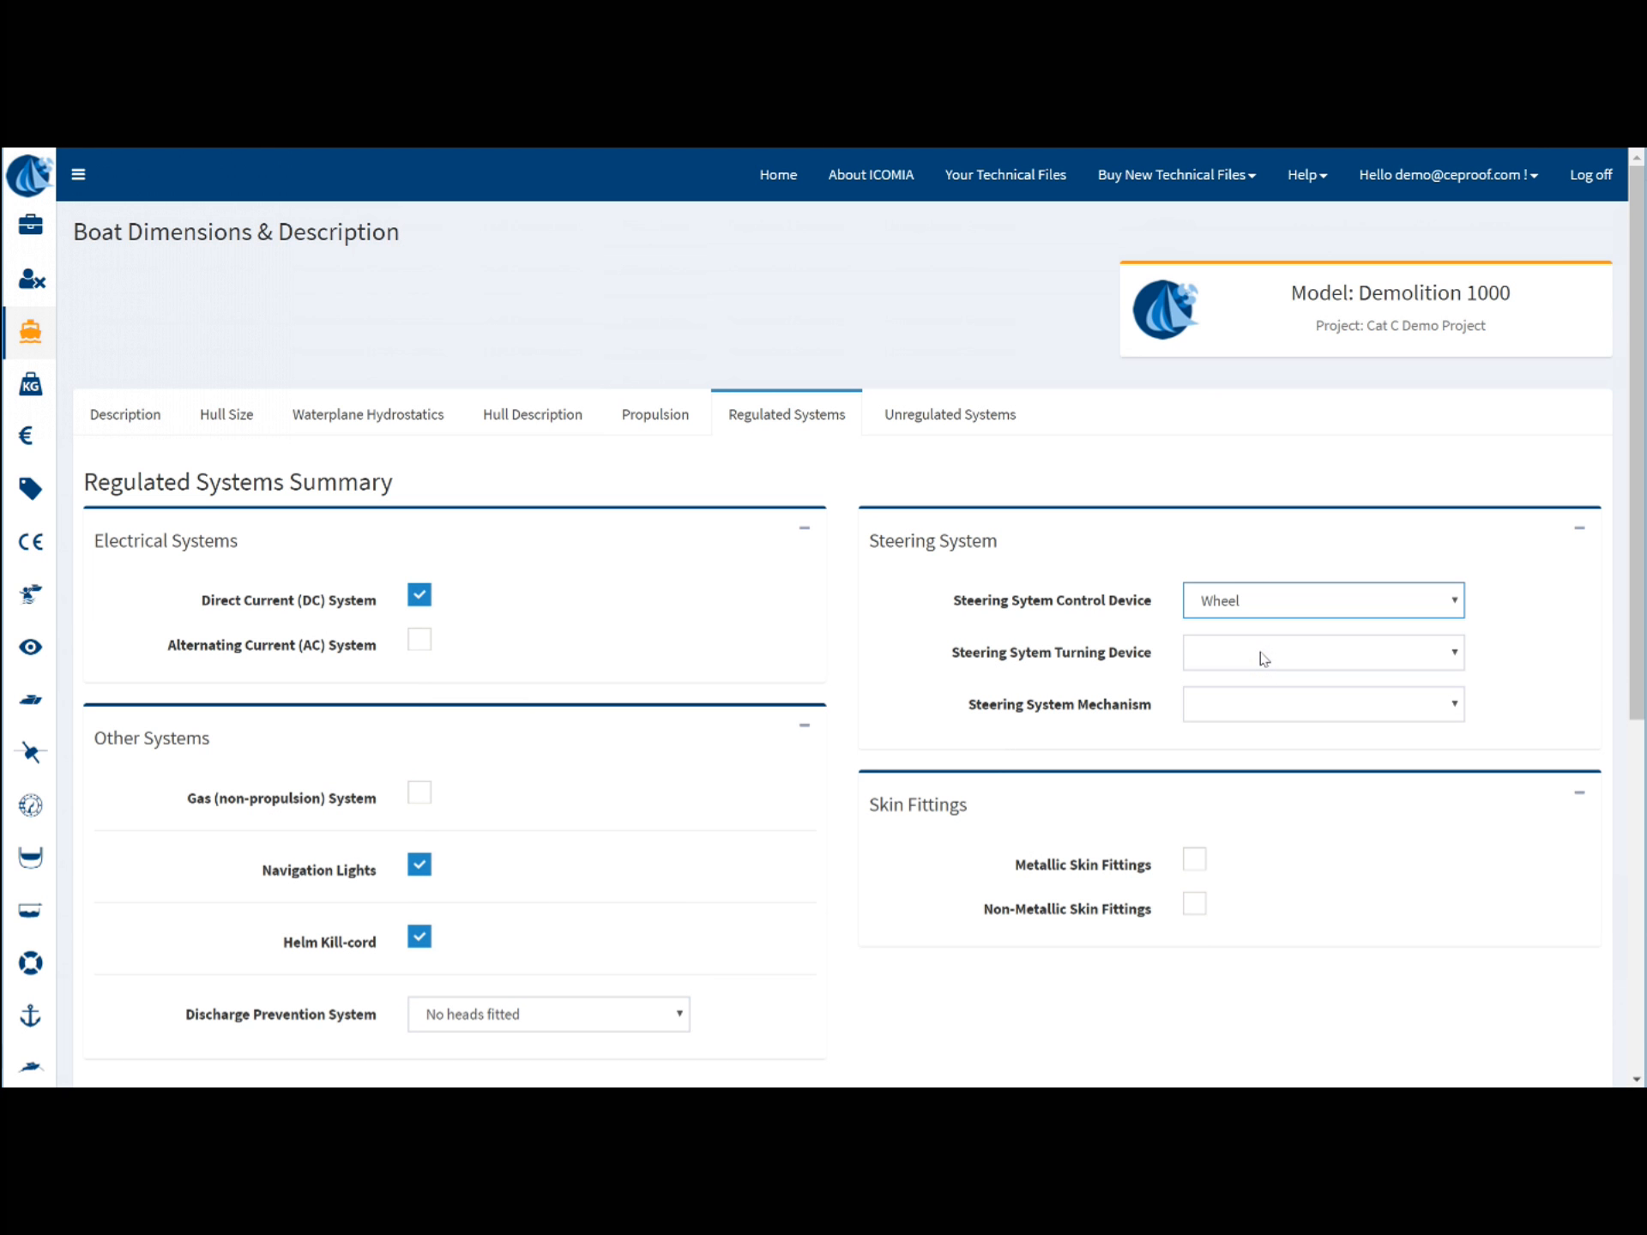
pyautogui.click(1263, 659)
pyautogui.click(1261, 759)
pyautogui.click(1258, 705)
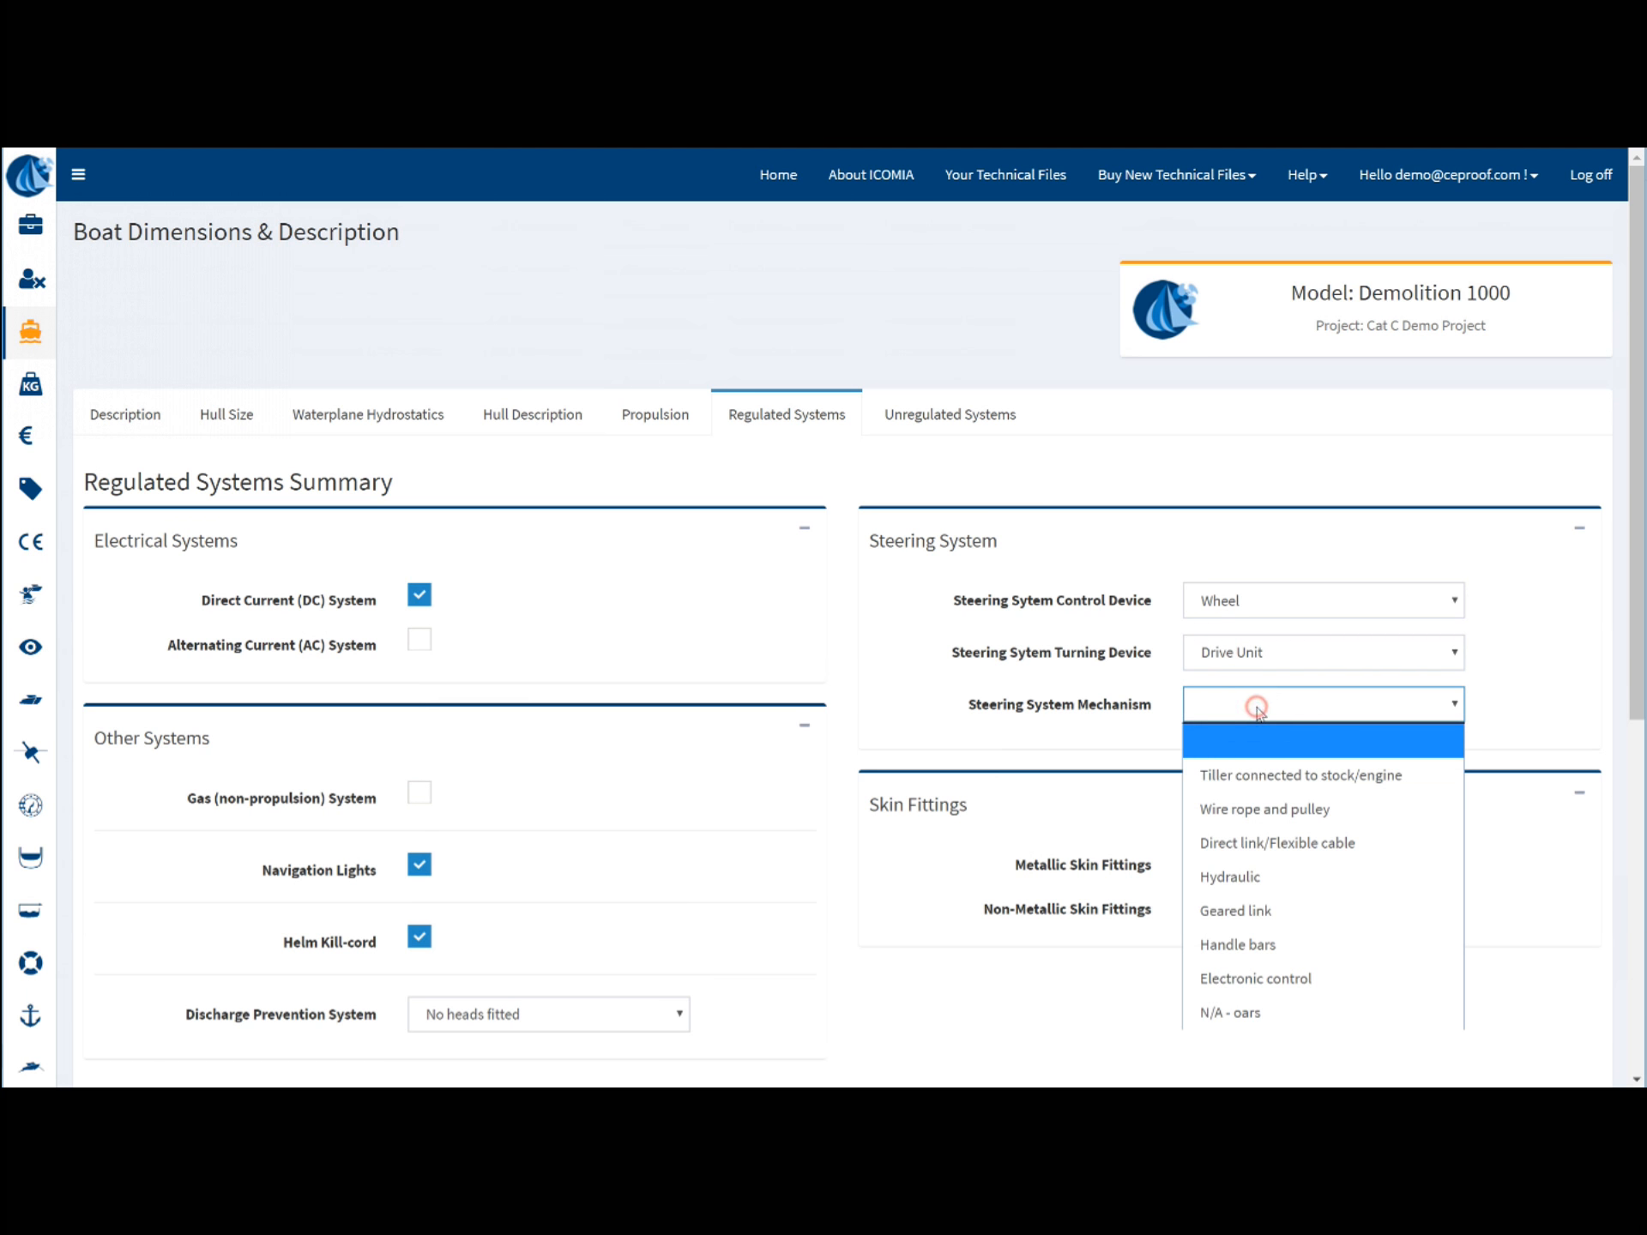
pyautogui.click(1260, 880)
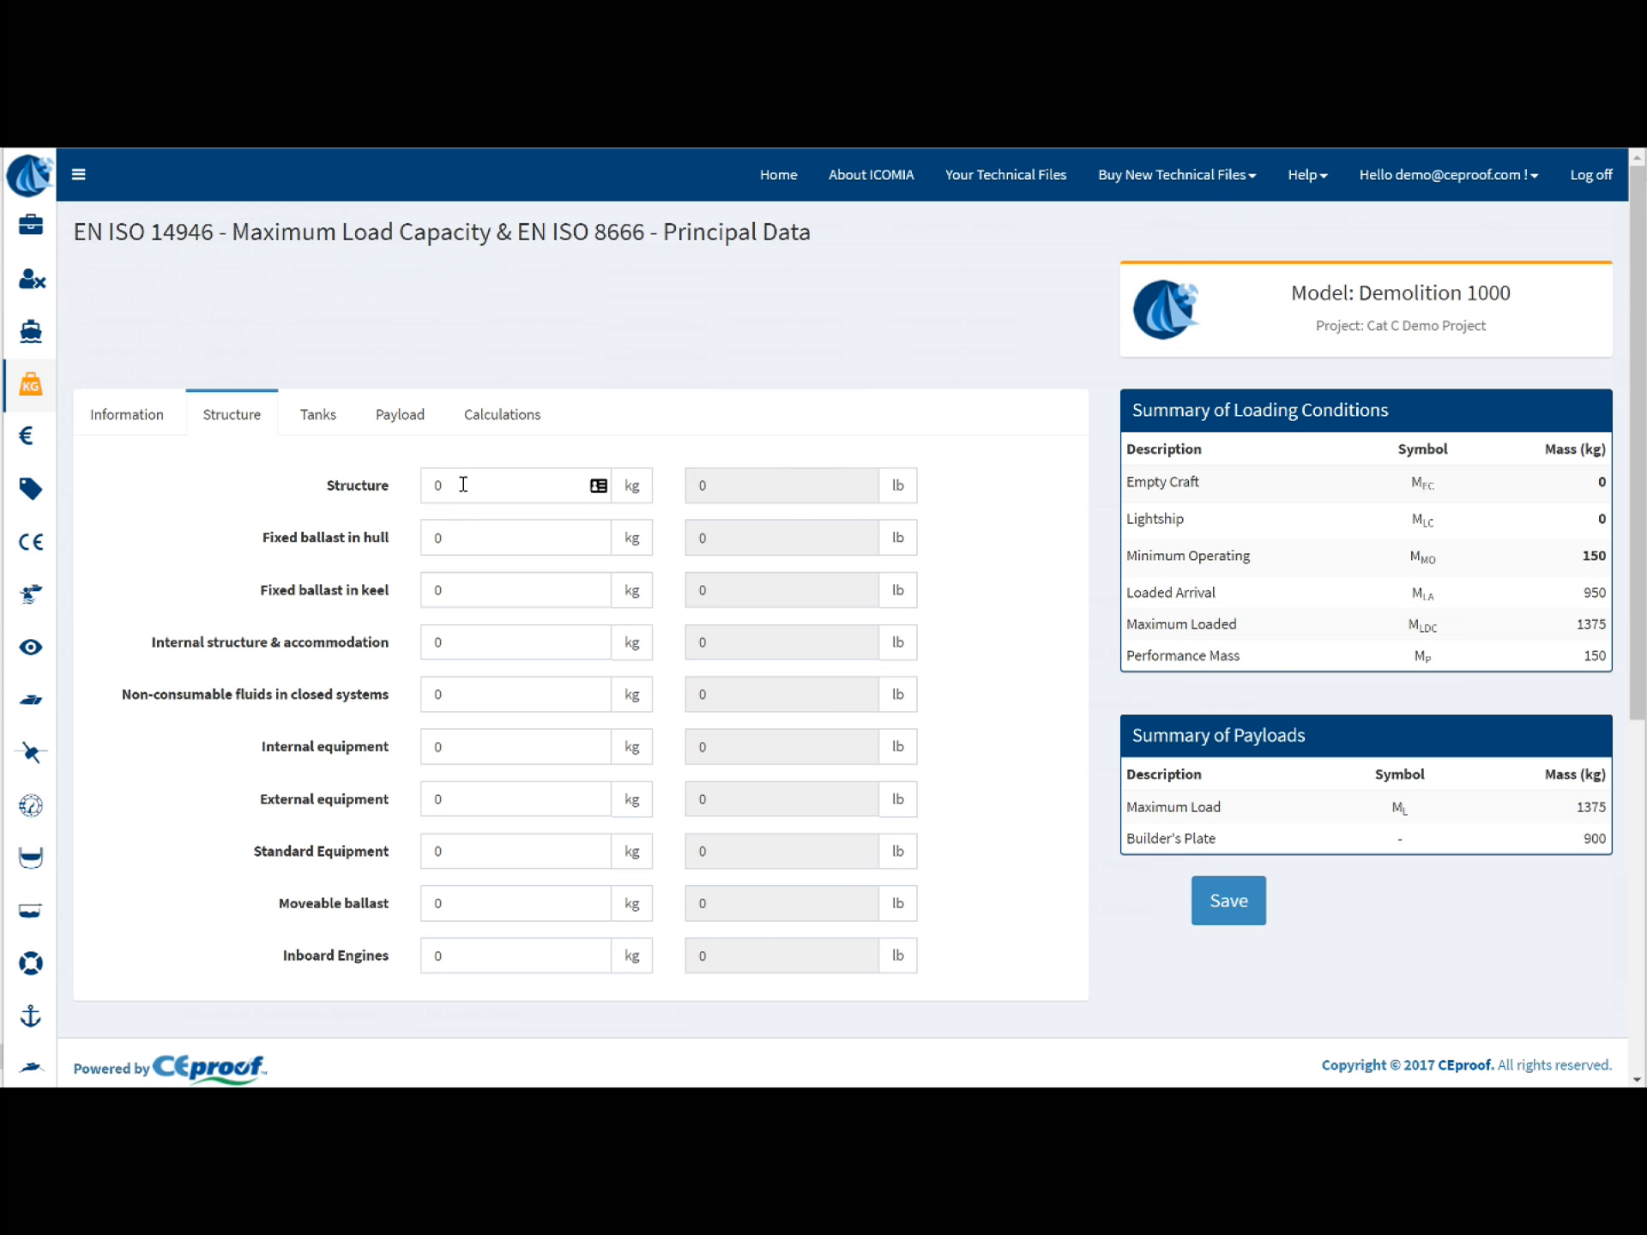
# Set the structure mass in the load data to 3000 kg and save
pyautogui.click(435, 483)
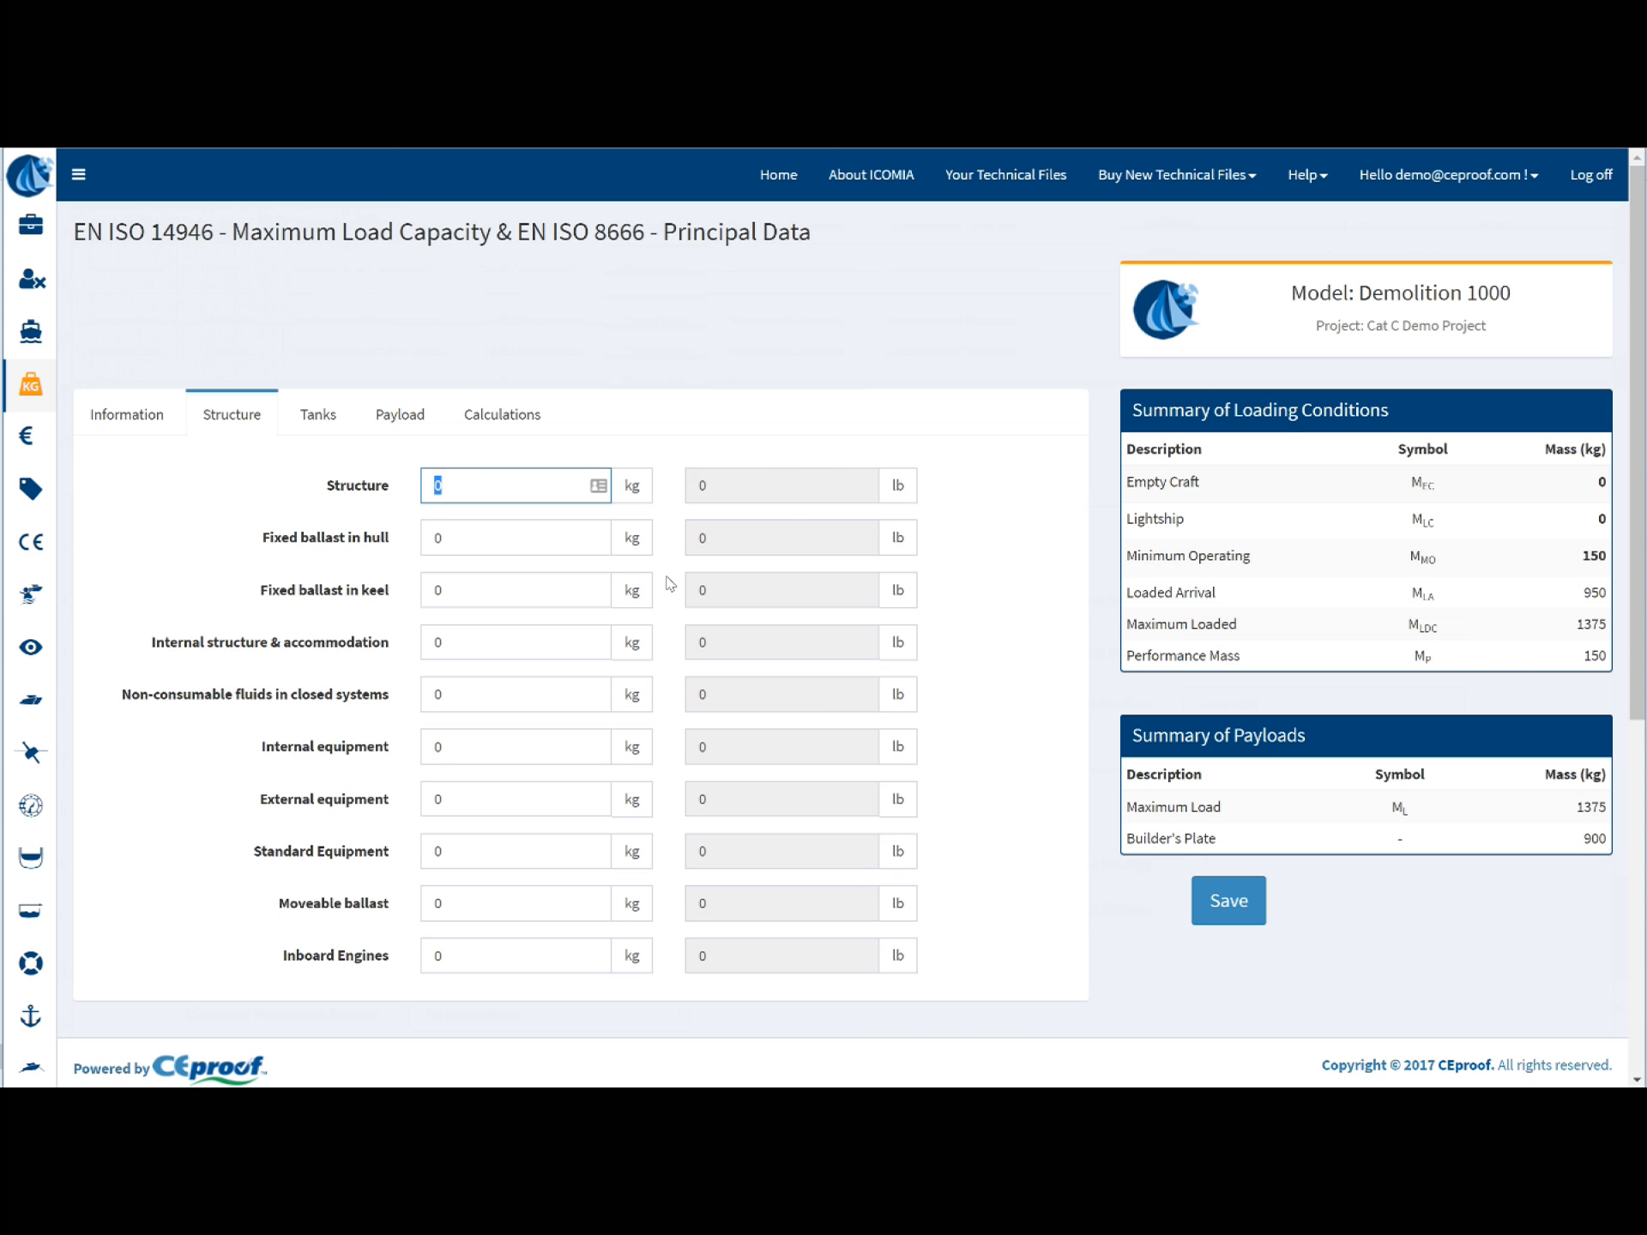
pyautogui.write('3000')
pyautogui.click(1227, 914)
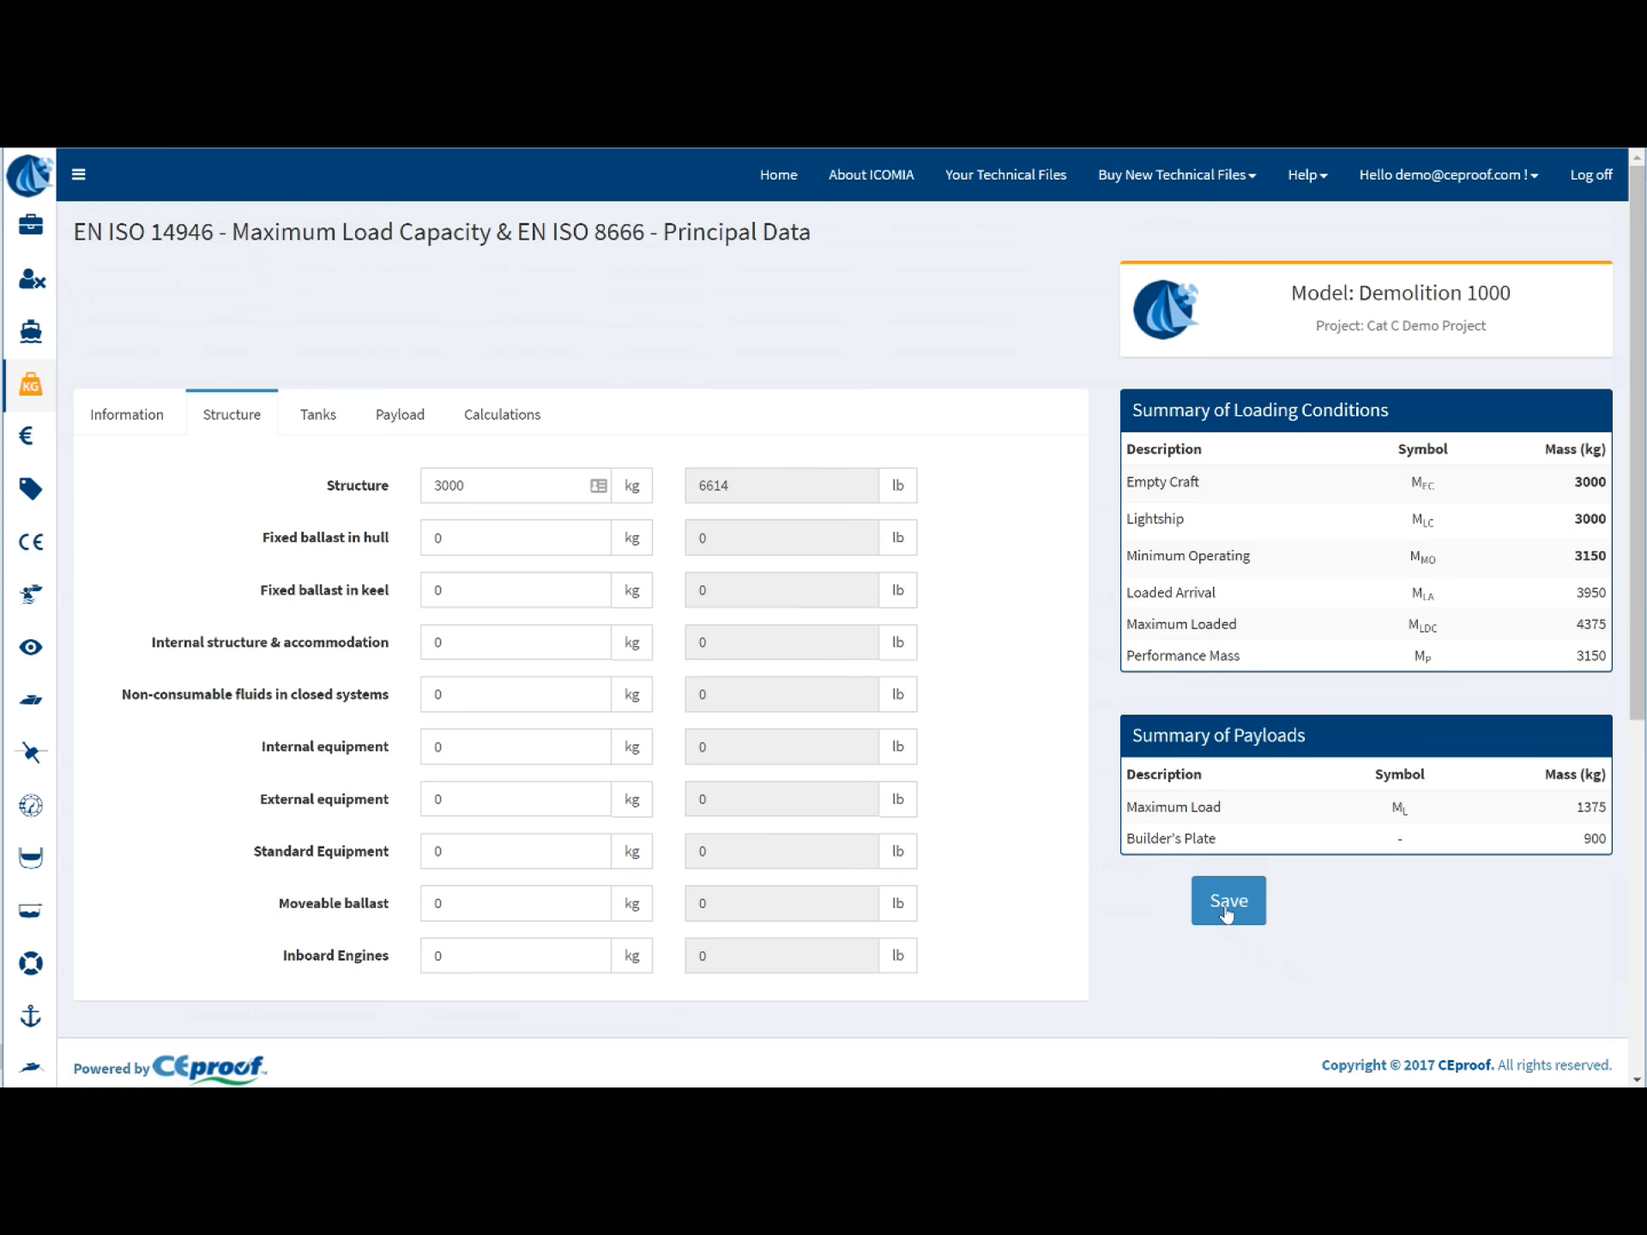
# Set the petrol tanks' nominal capacity to 400 L in the load data
pyautogui.click(317, 417)
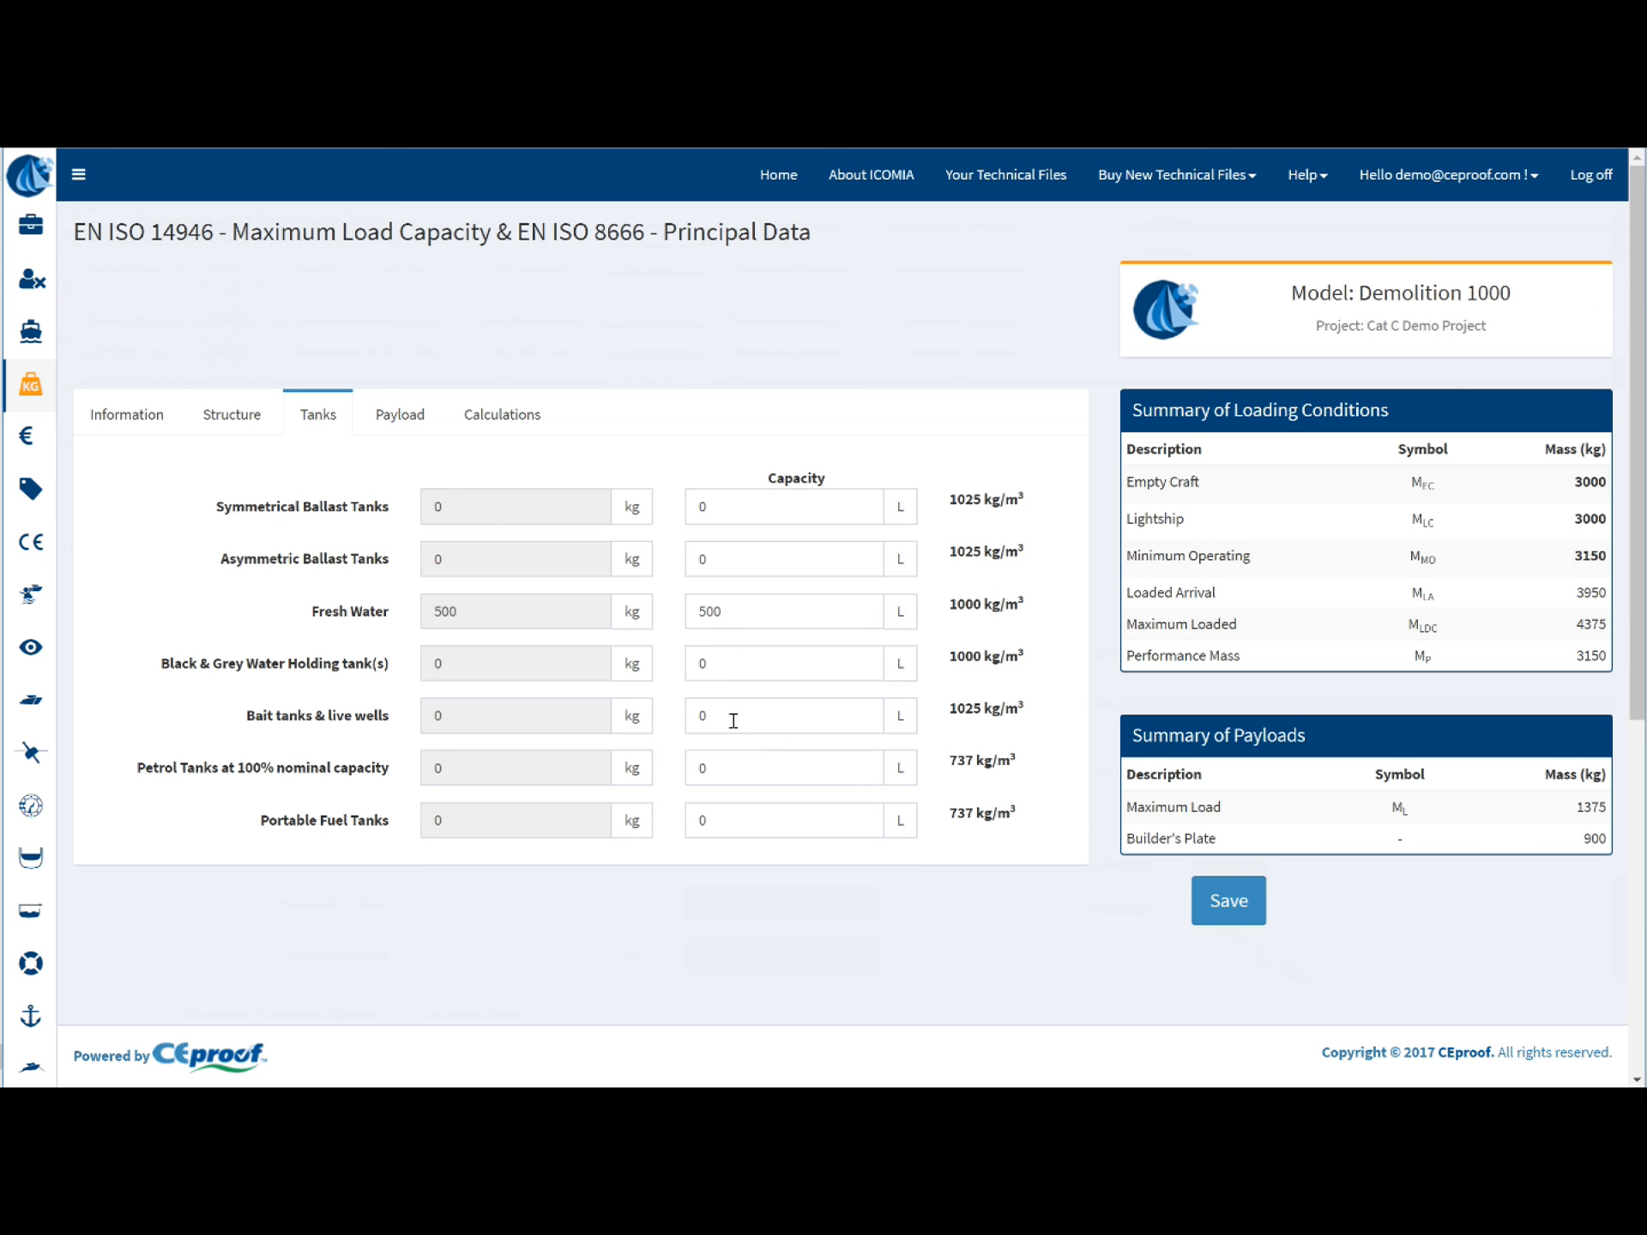
pyautogui.doubleClick(733, 767)
pyautogui.write('400')
# Review the load calculations for every loading condition, the maximum load, the builder's plate and the performance mass
pyautogui.click(531, 419)
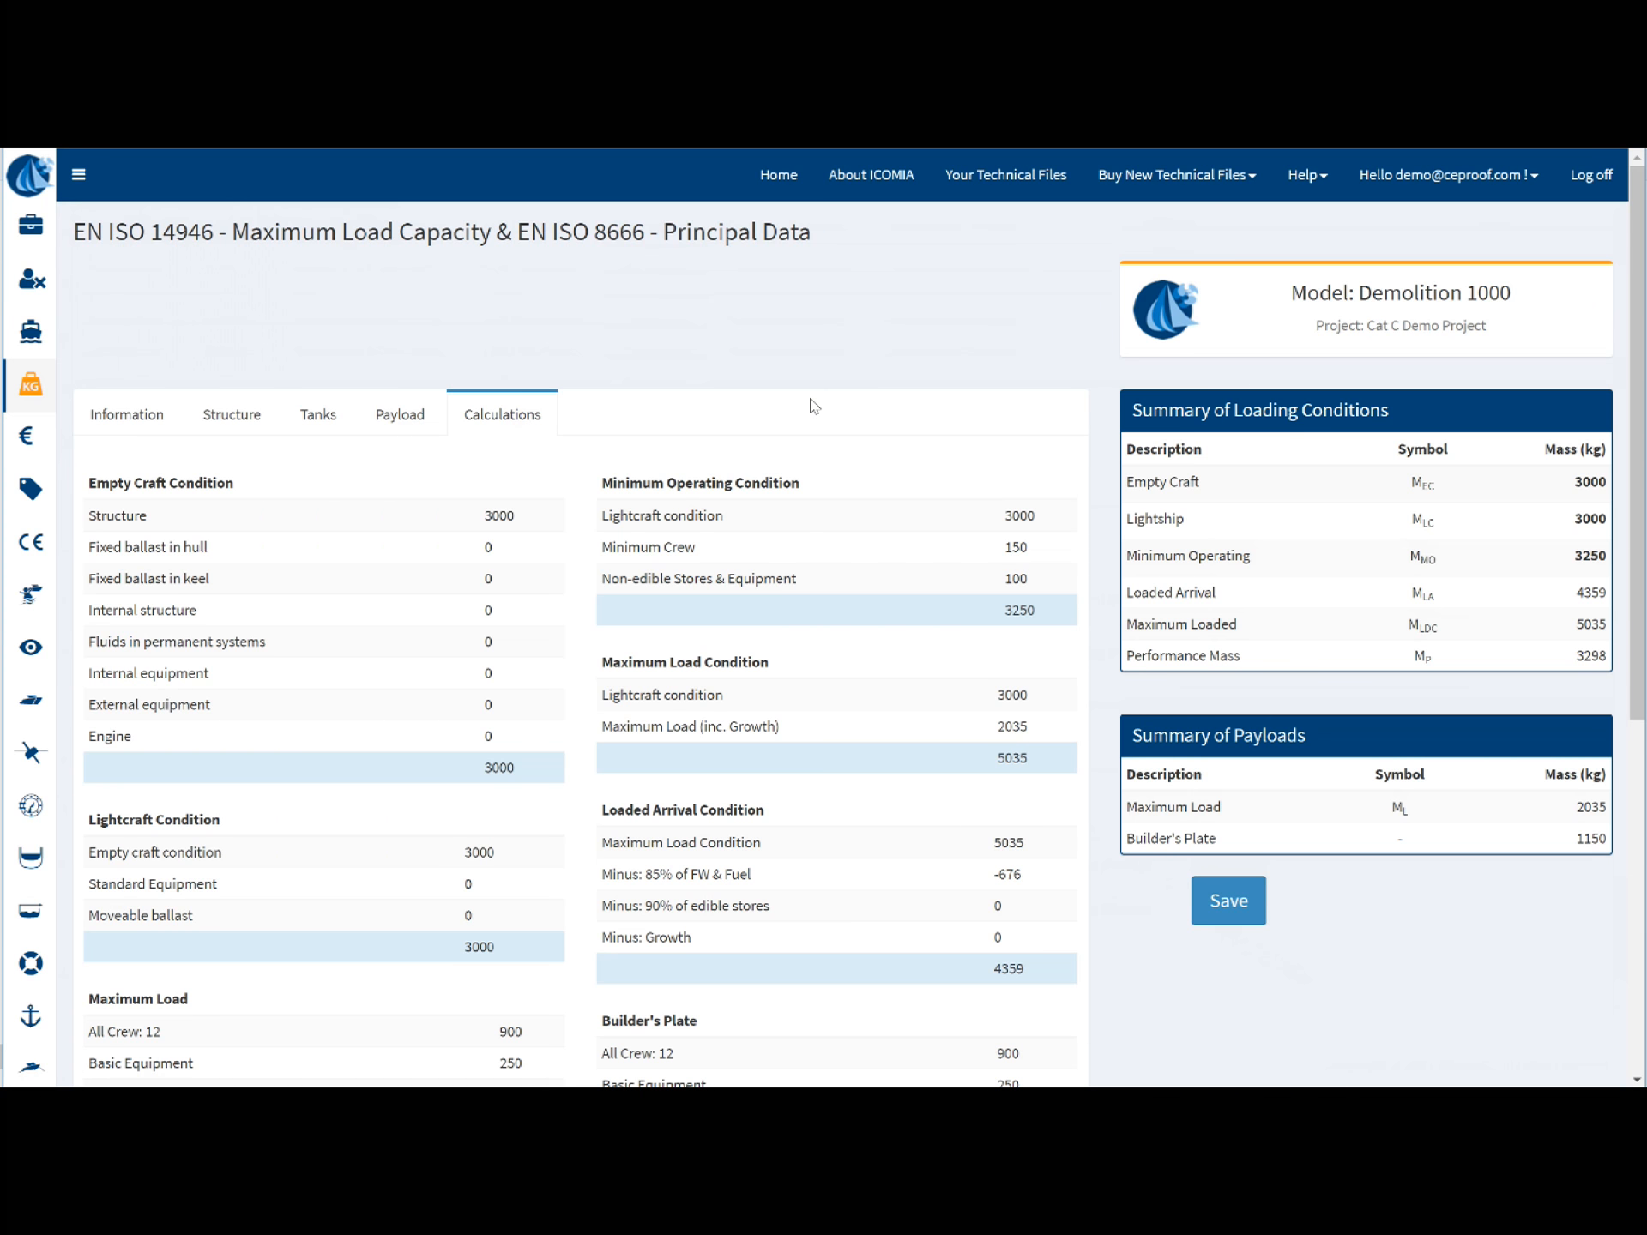
pyautogui.scroll(-1, 814, 406)
pyautogui.scroll(-1, 814, 406)
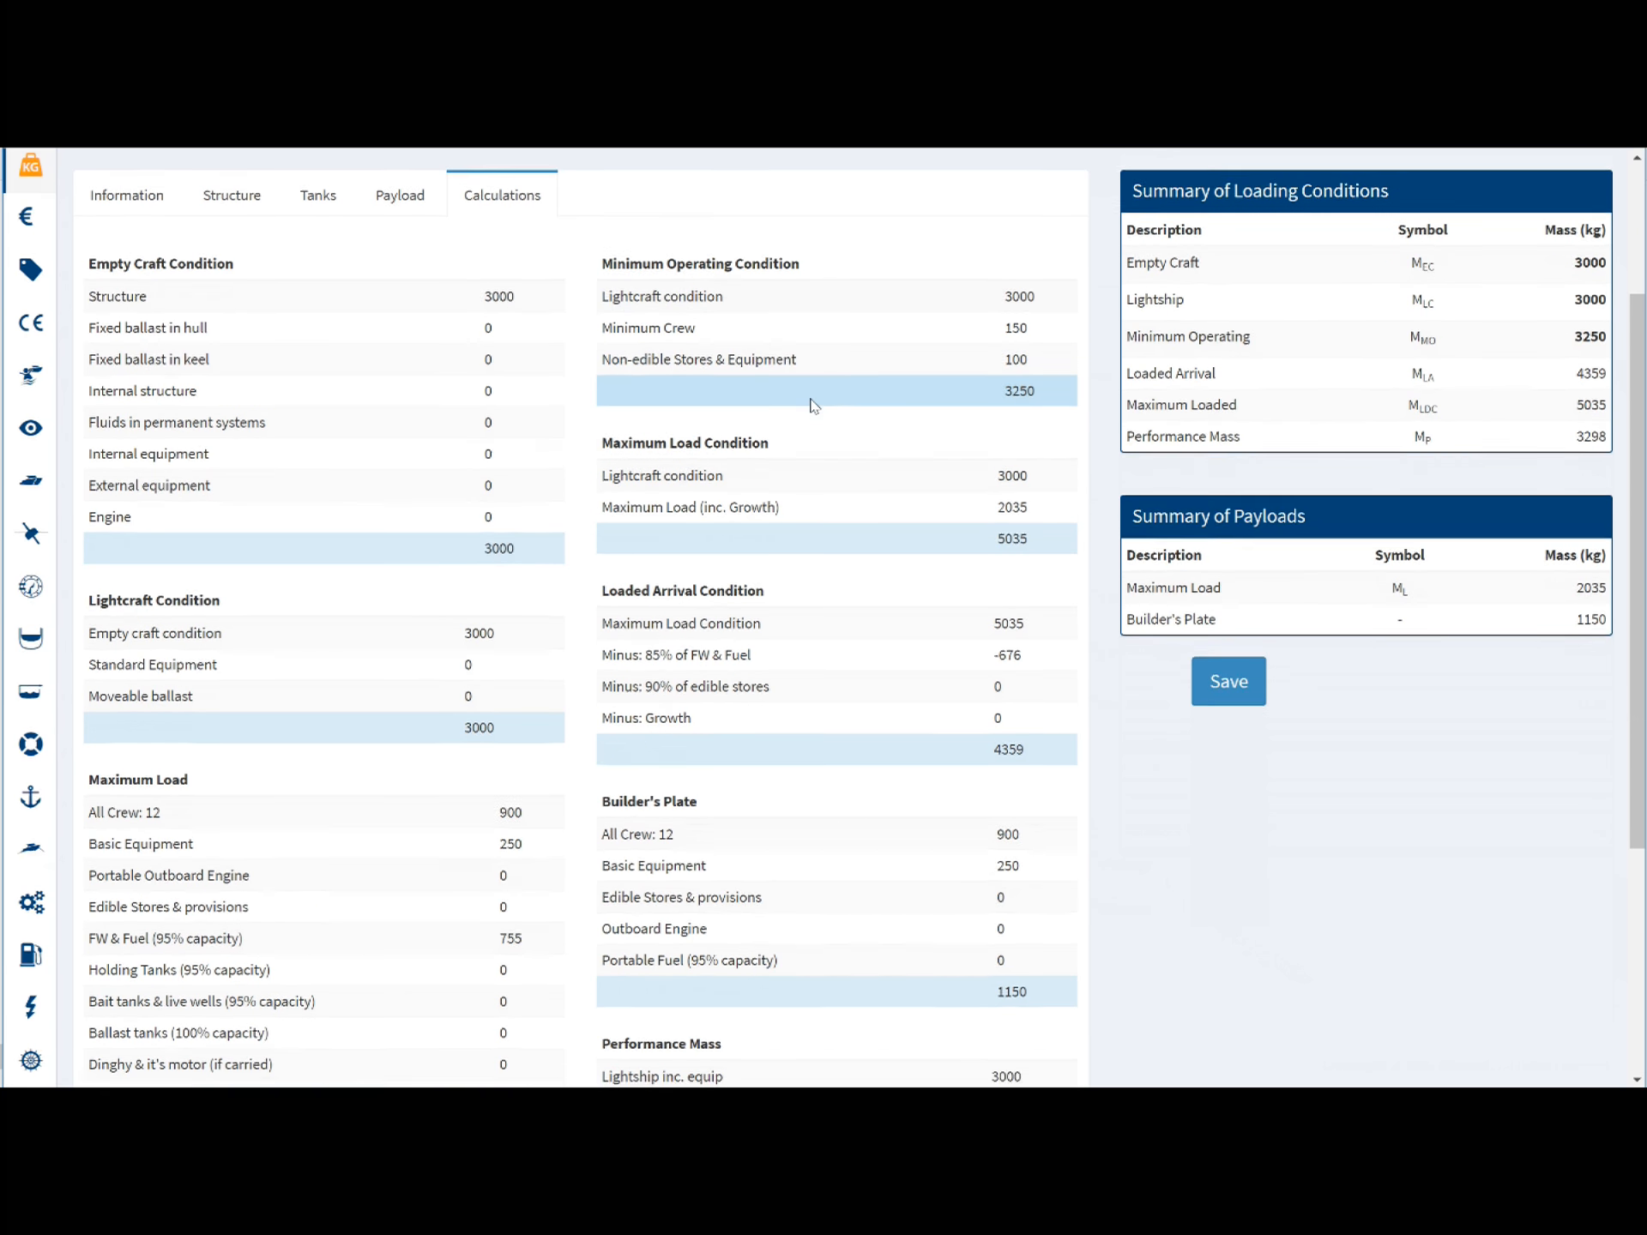
pyautogui.scroll(-3, 814, 406)
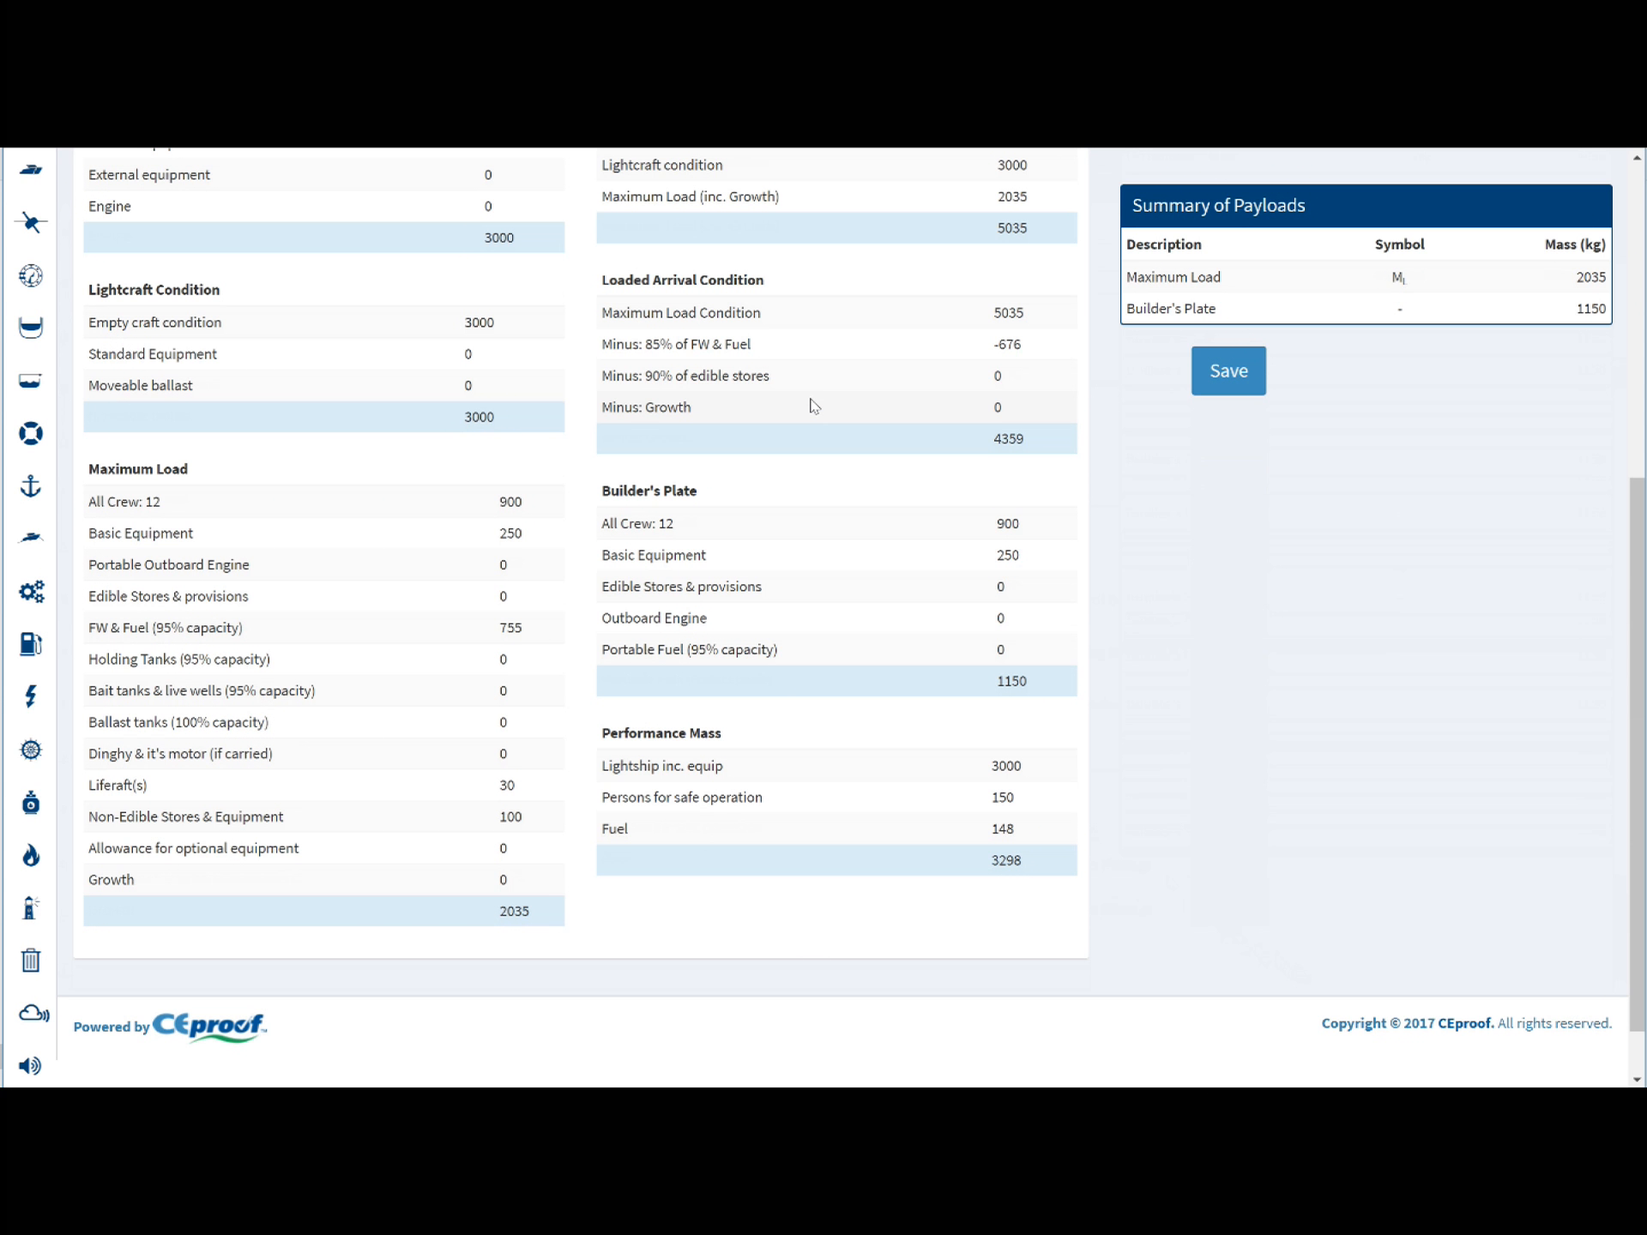
pyautogui.scroll(5, 815, 406)
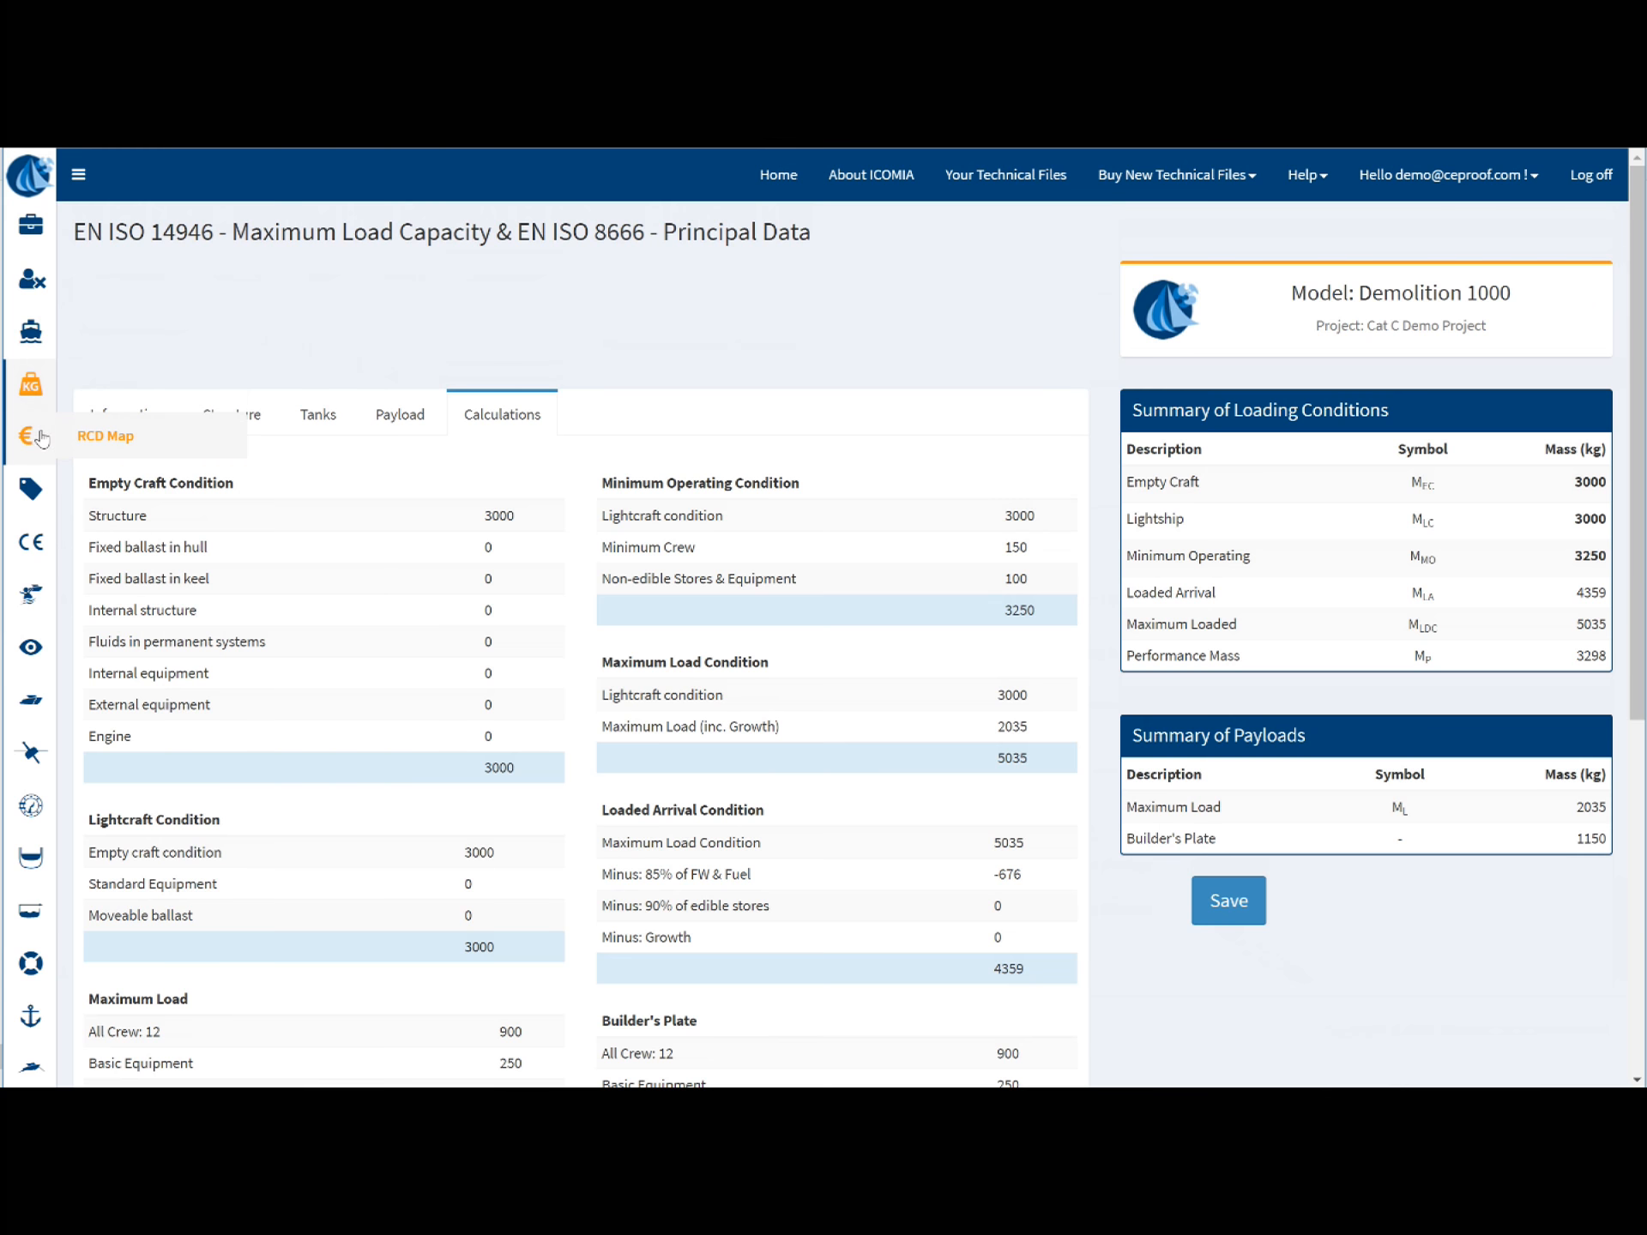
# Open the RCD Map and examine the standards applied to the general steering system (5.4.1) and emergency steering arrangements (5.4.2)
pyautogui.click(40, 439)
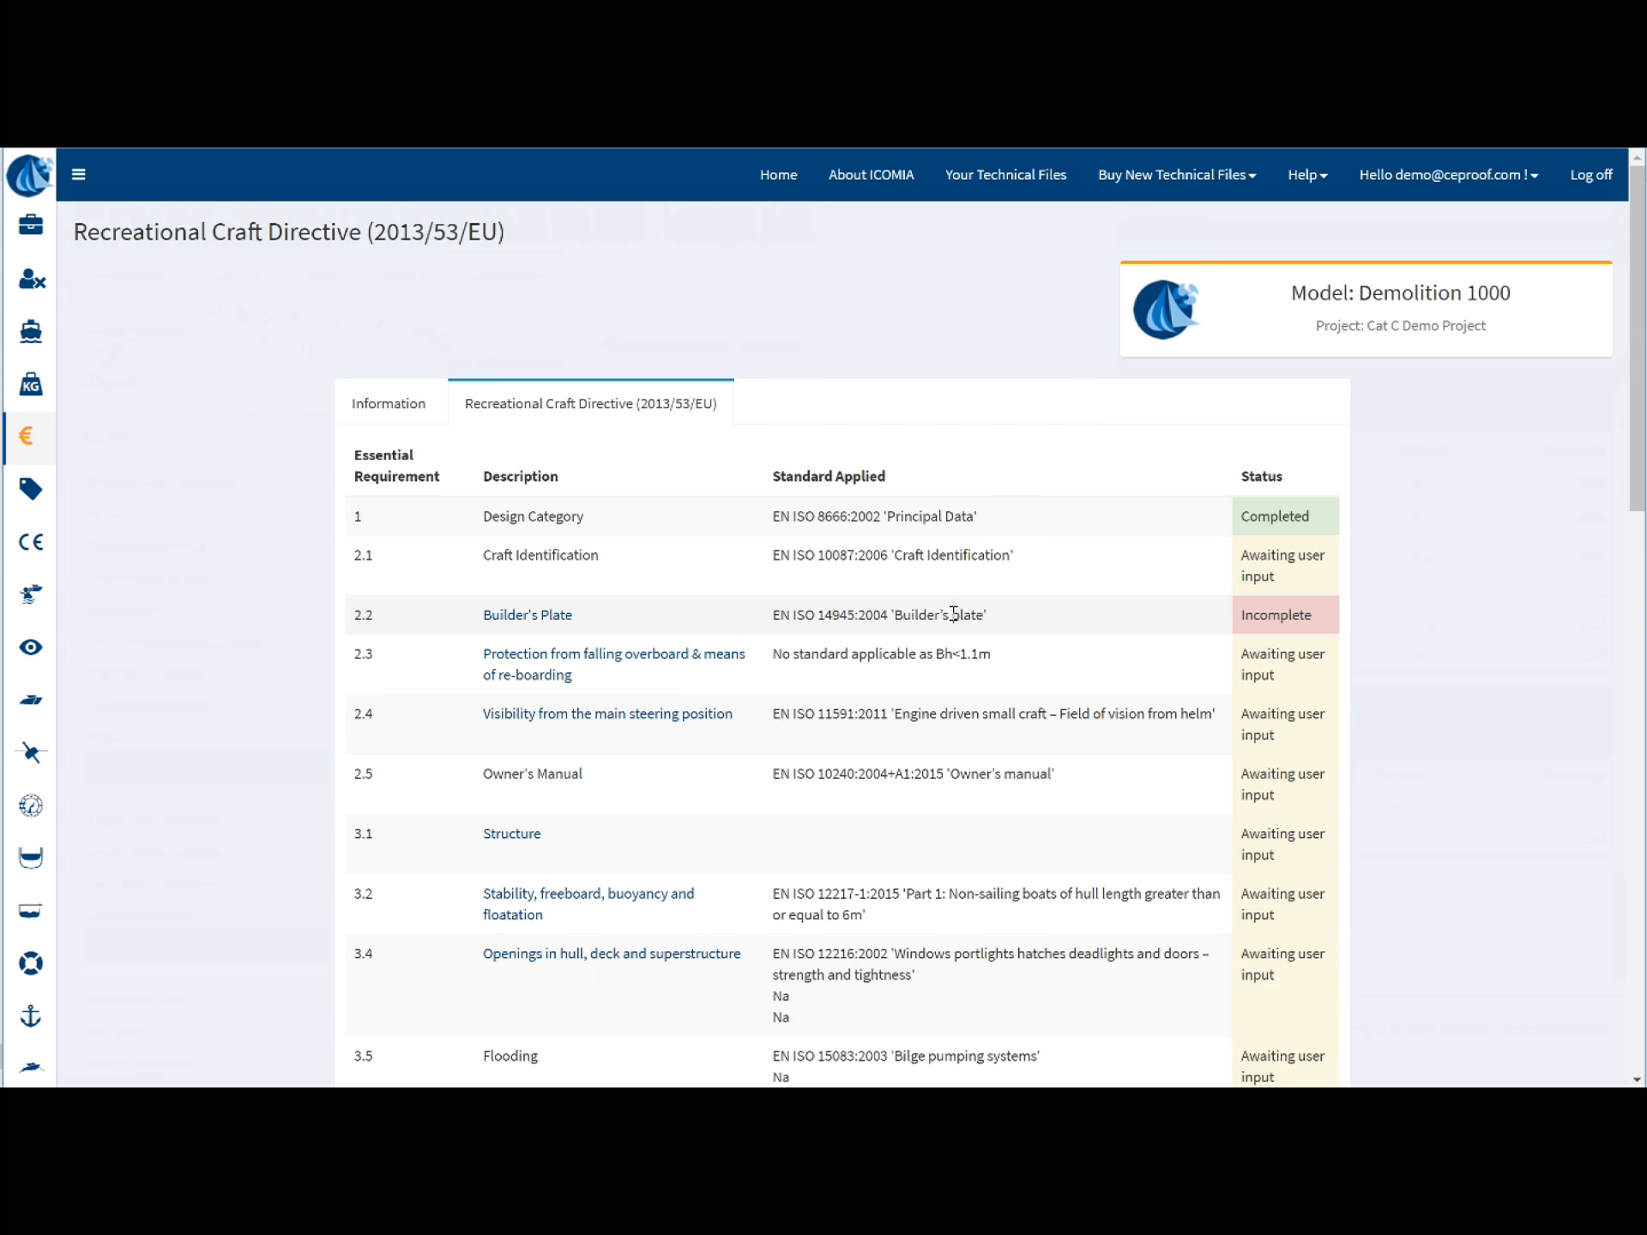
pyautogui.scroll(-15, 954, 614)
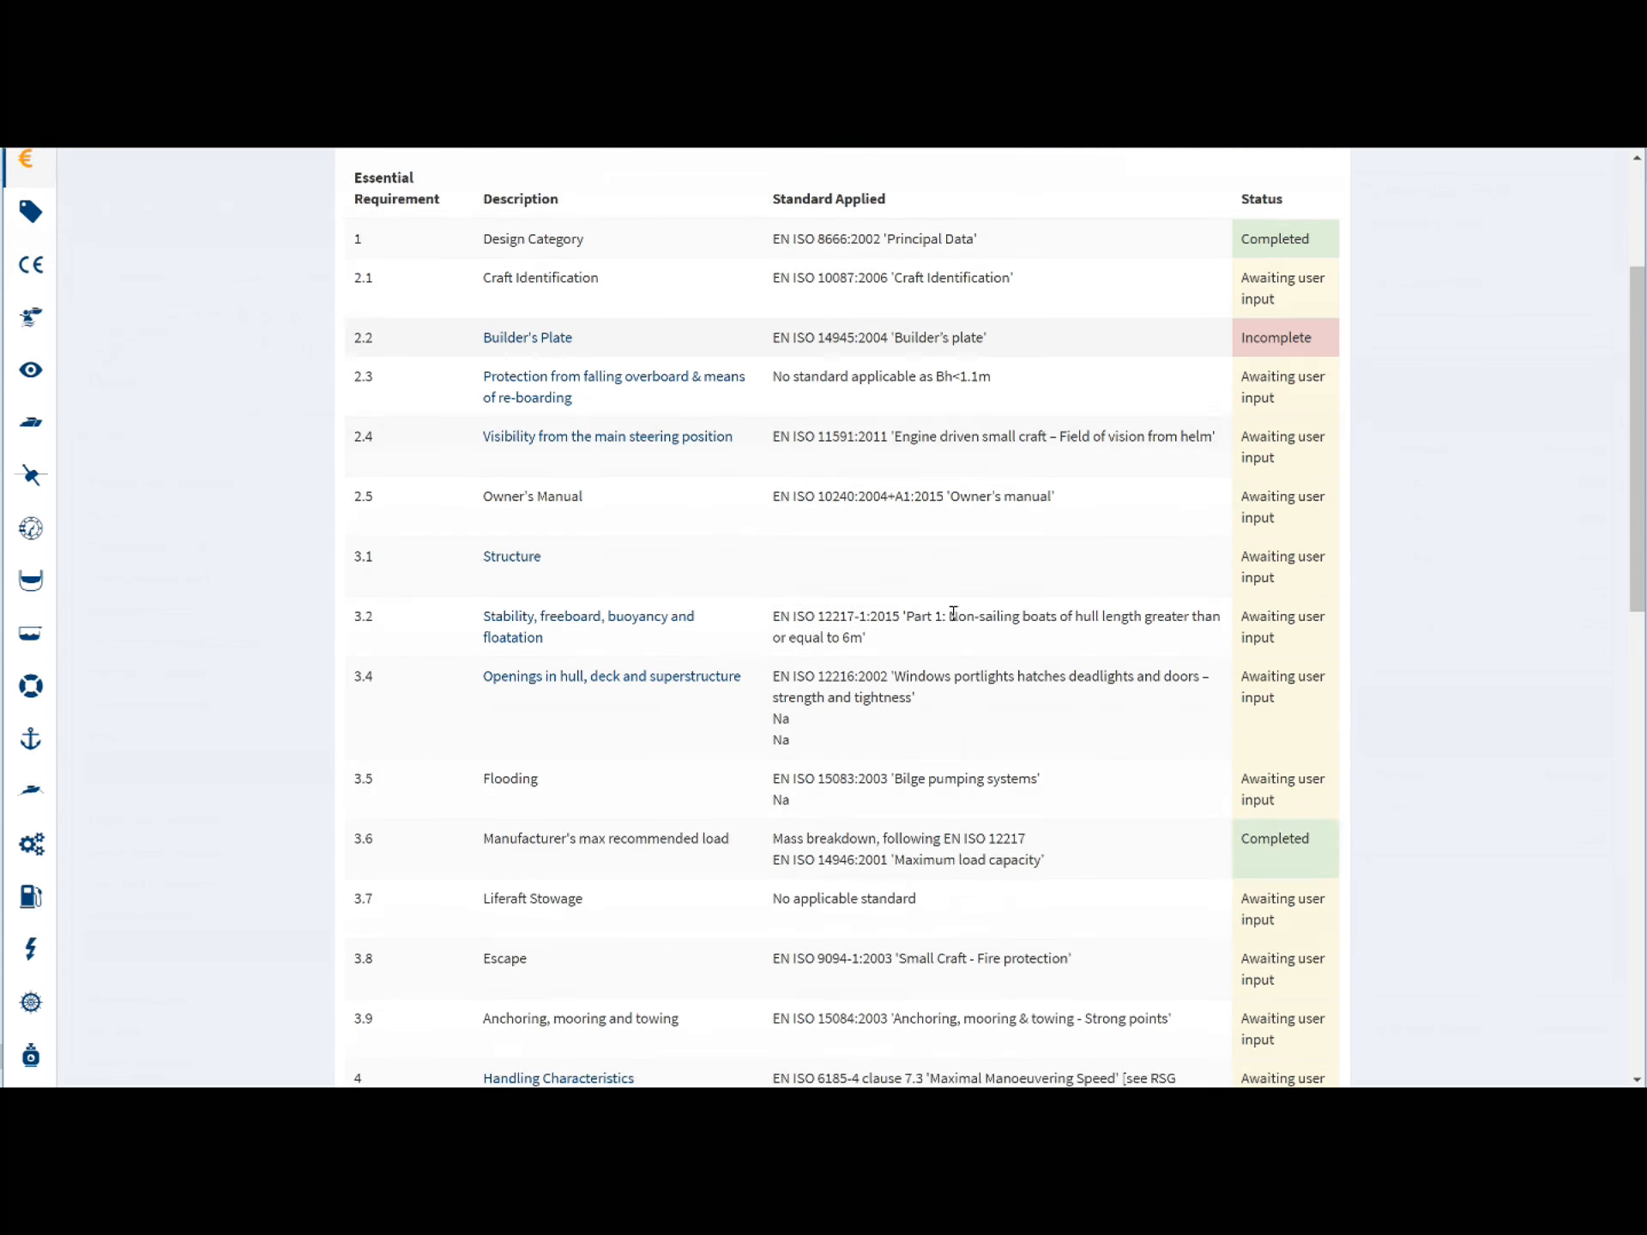
pyautogui.scroll(-4, 954, 622)
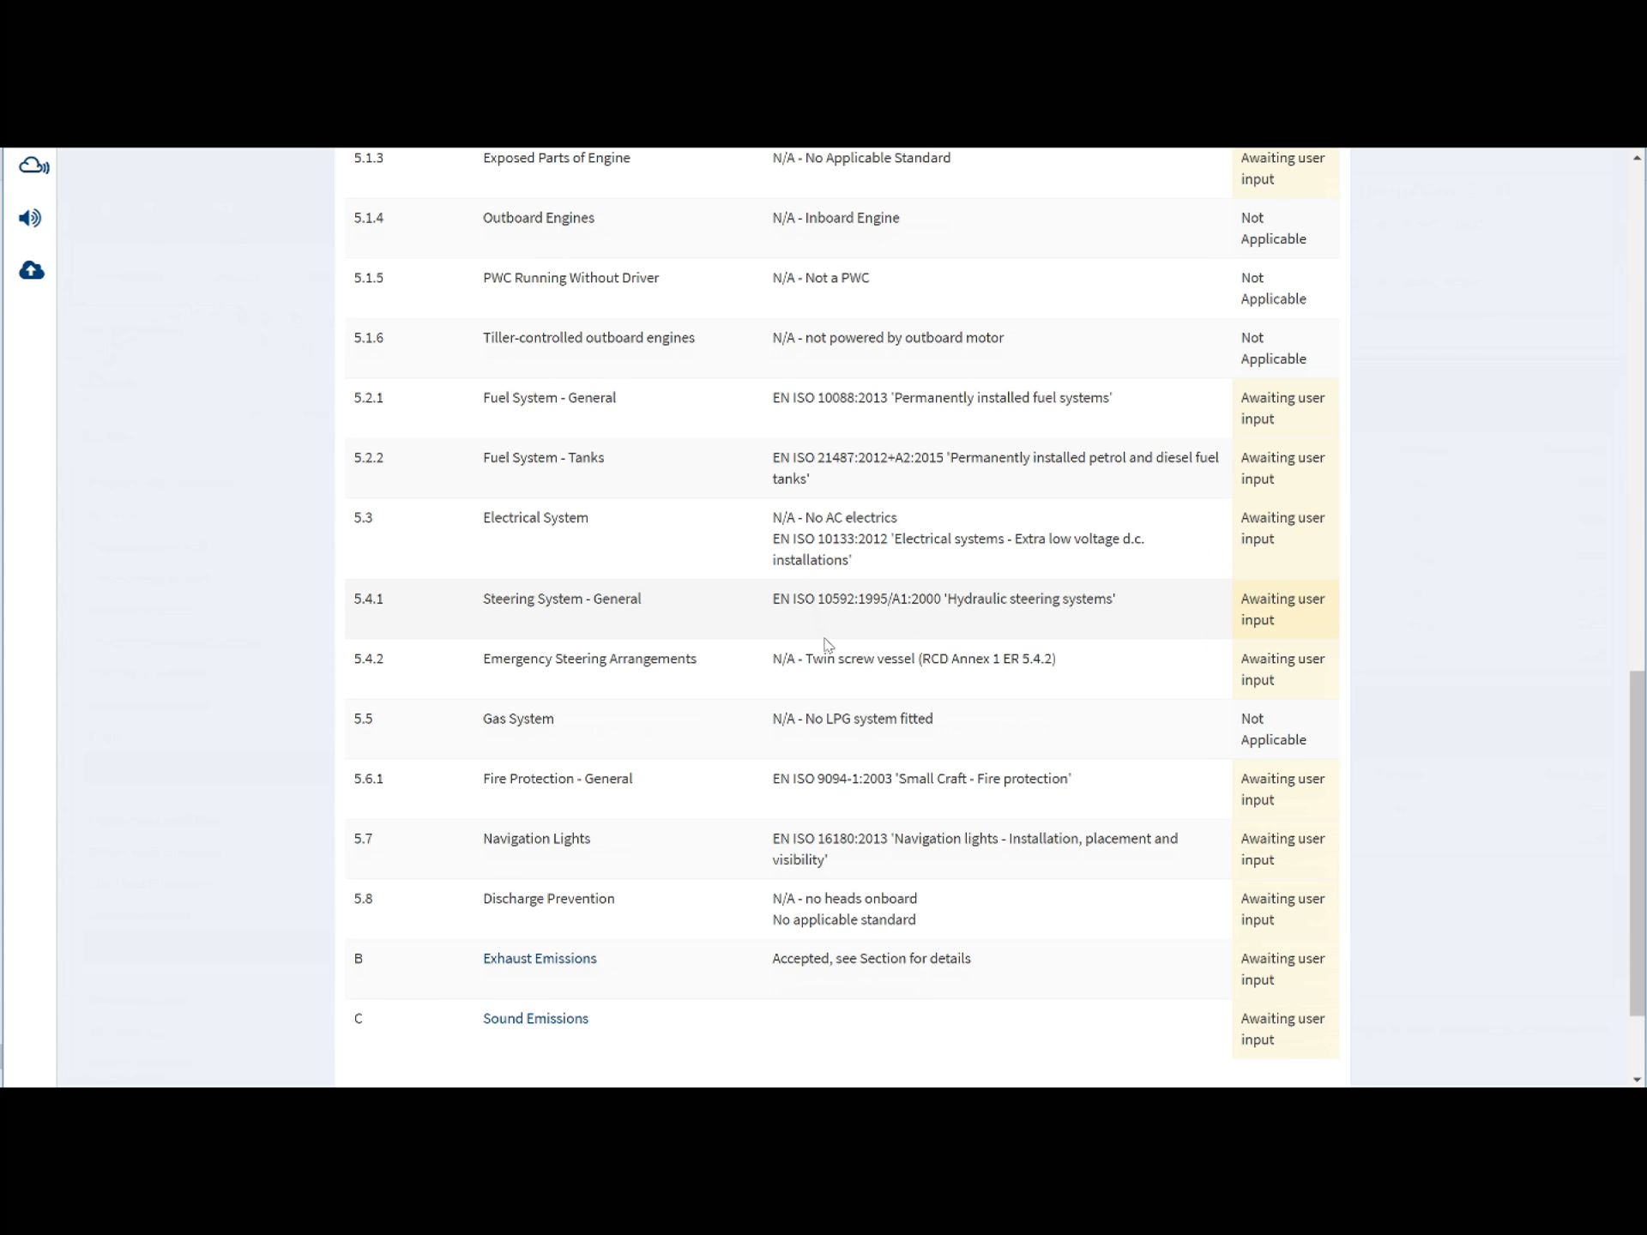
pyautogui.moveTo(1120, 601); pyautogui.dragTo(775, 603)
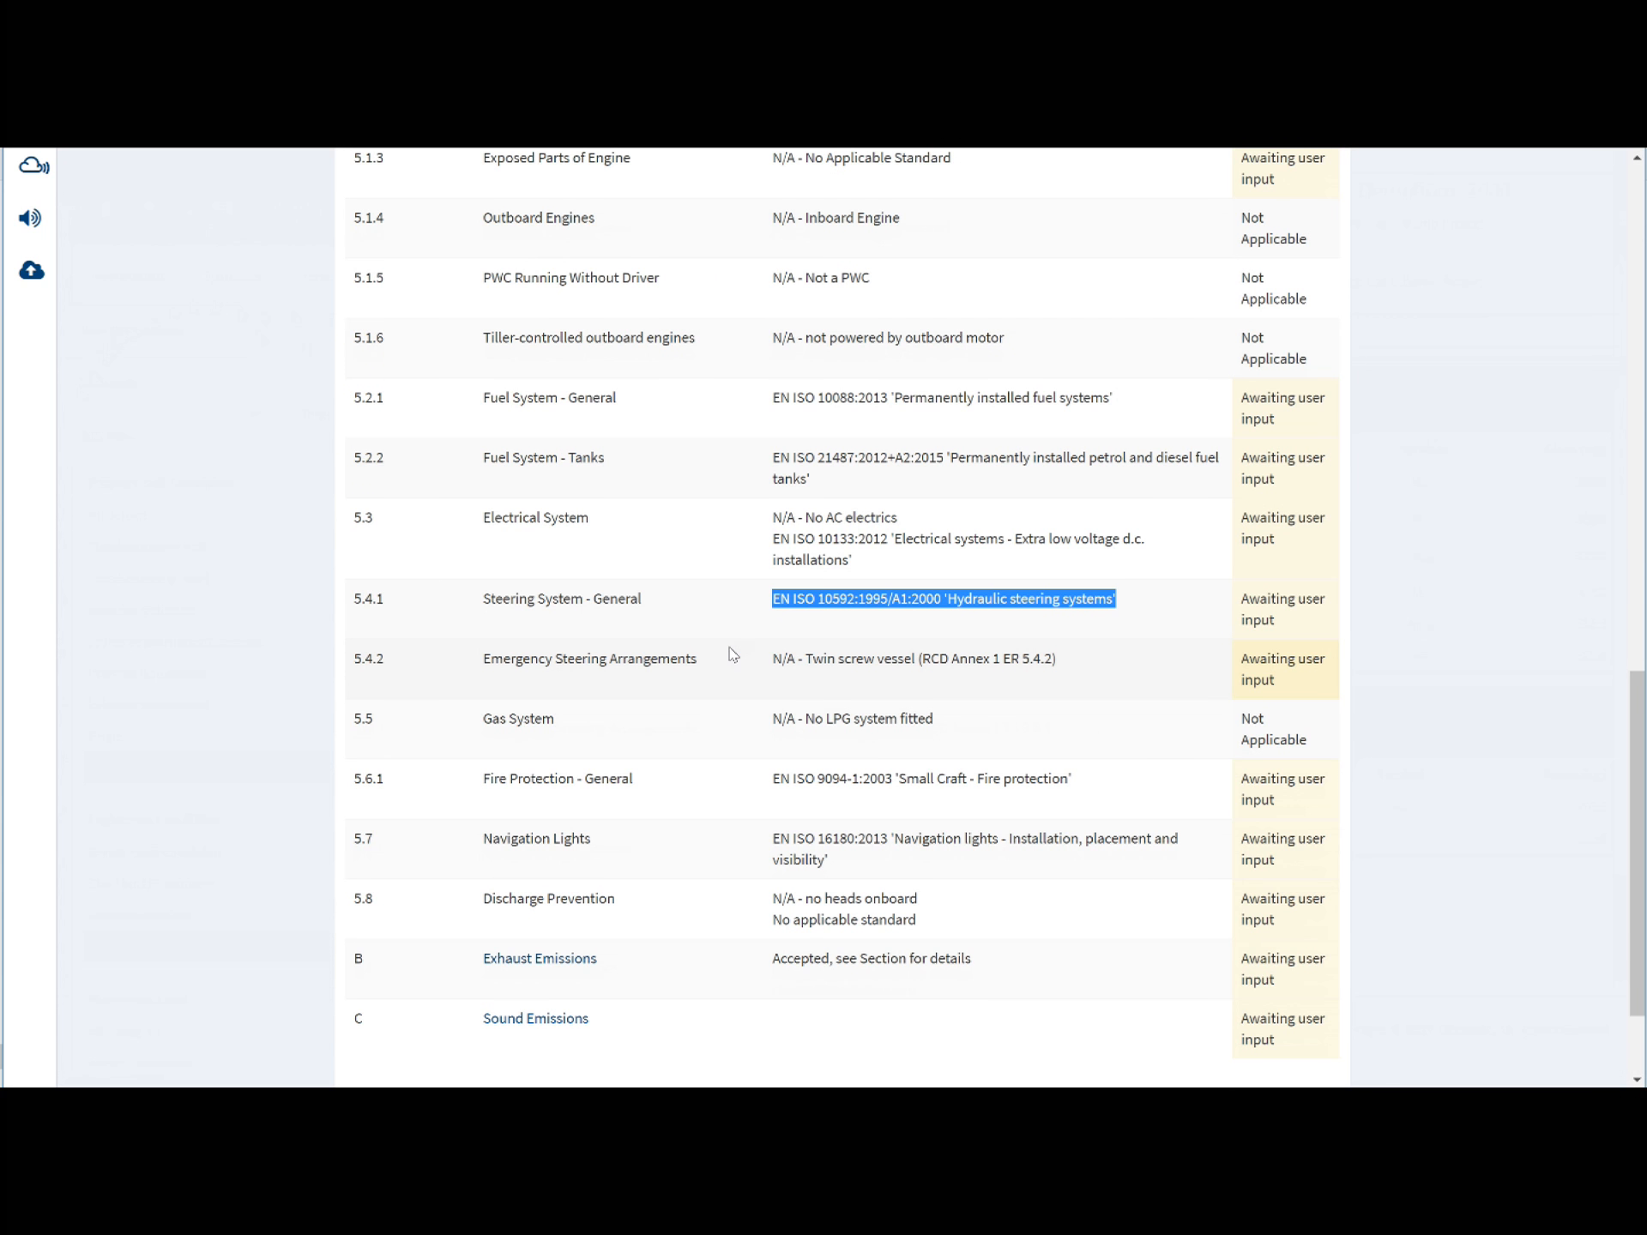
pyautogui.moveTo(700, 668); pyautogui.dragTo(486, 668)
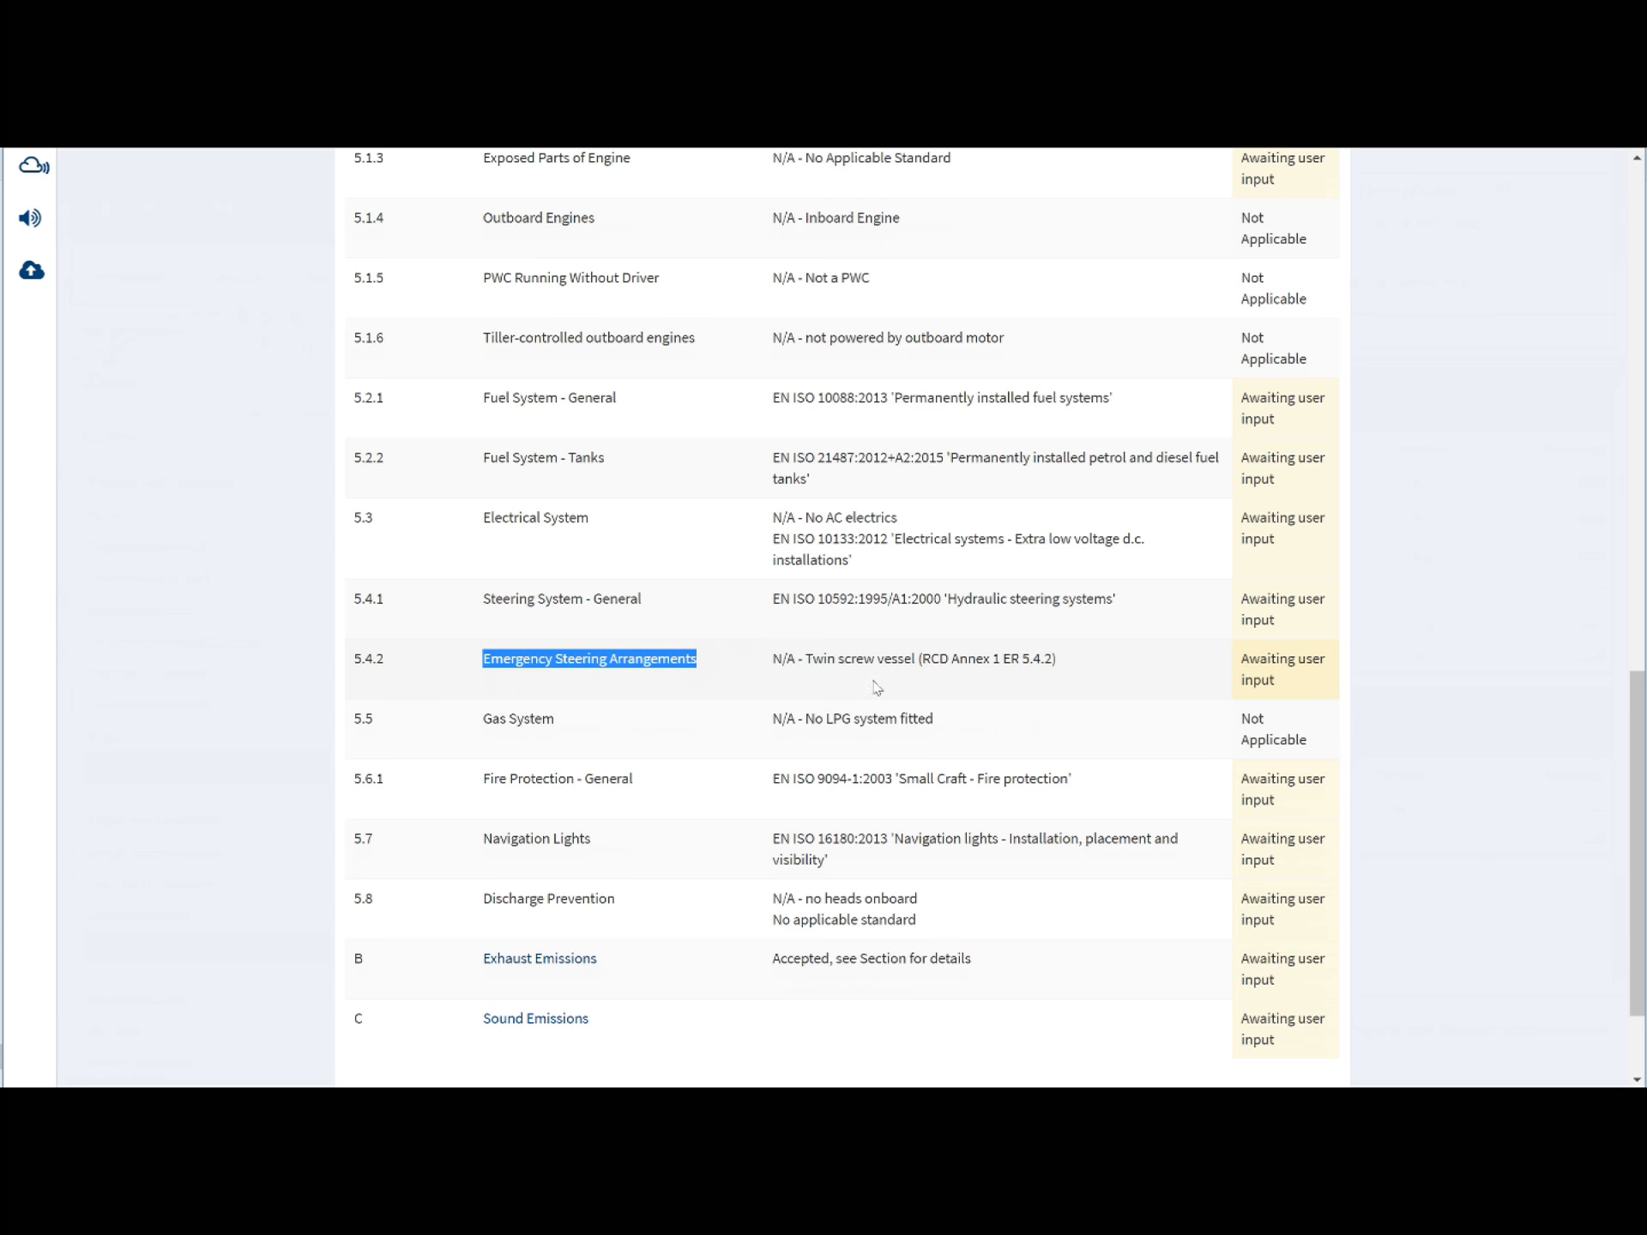
pyautogui.moveTo(1078, 664); pyautogui.dragTo(771, 661)
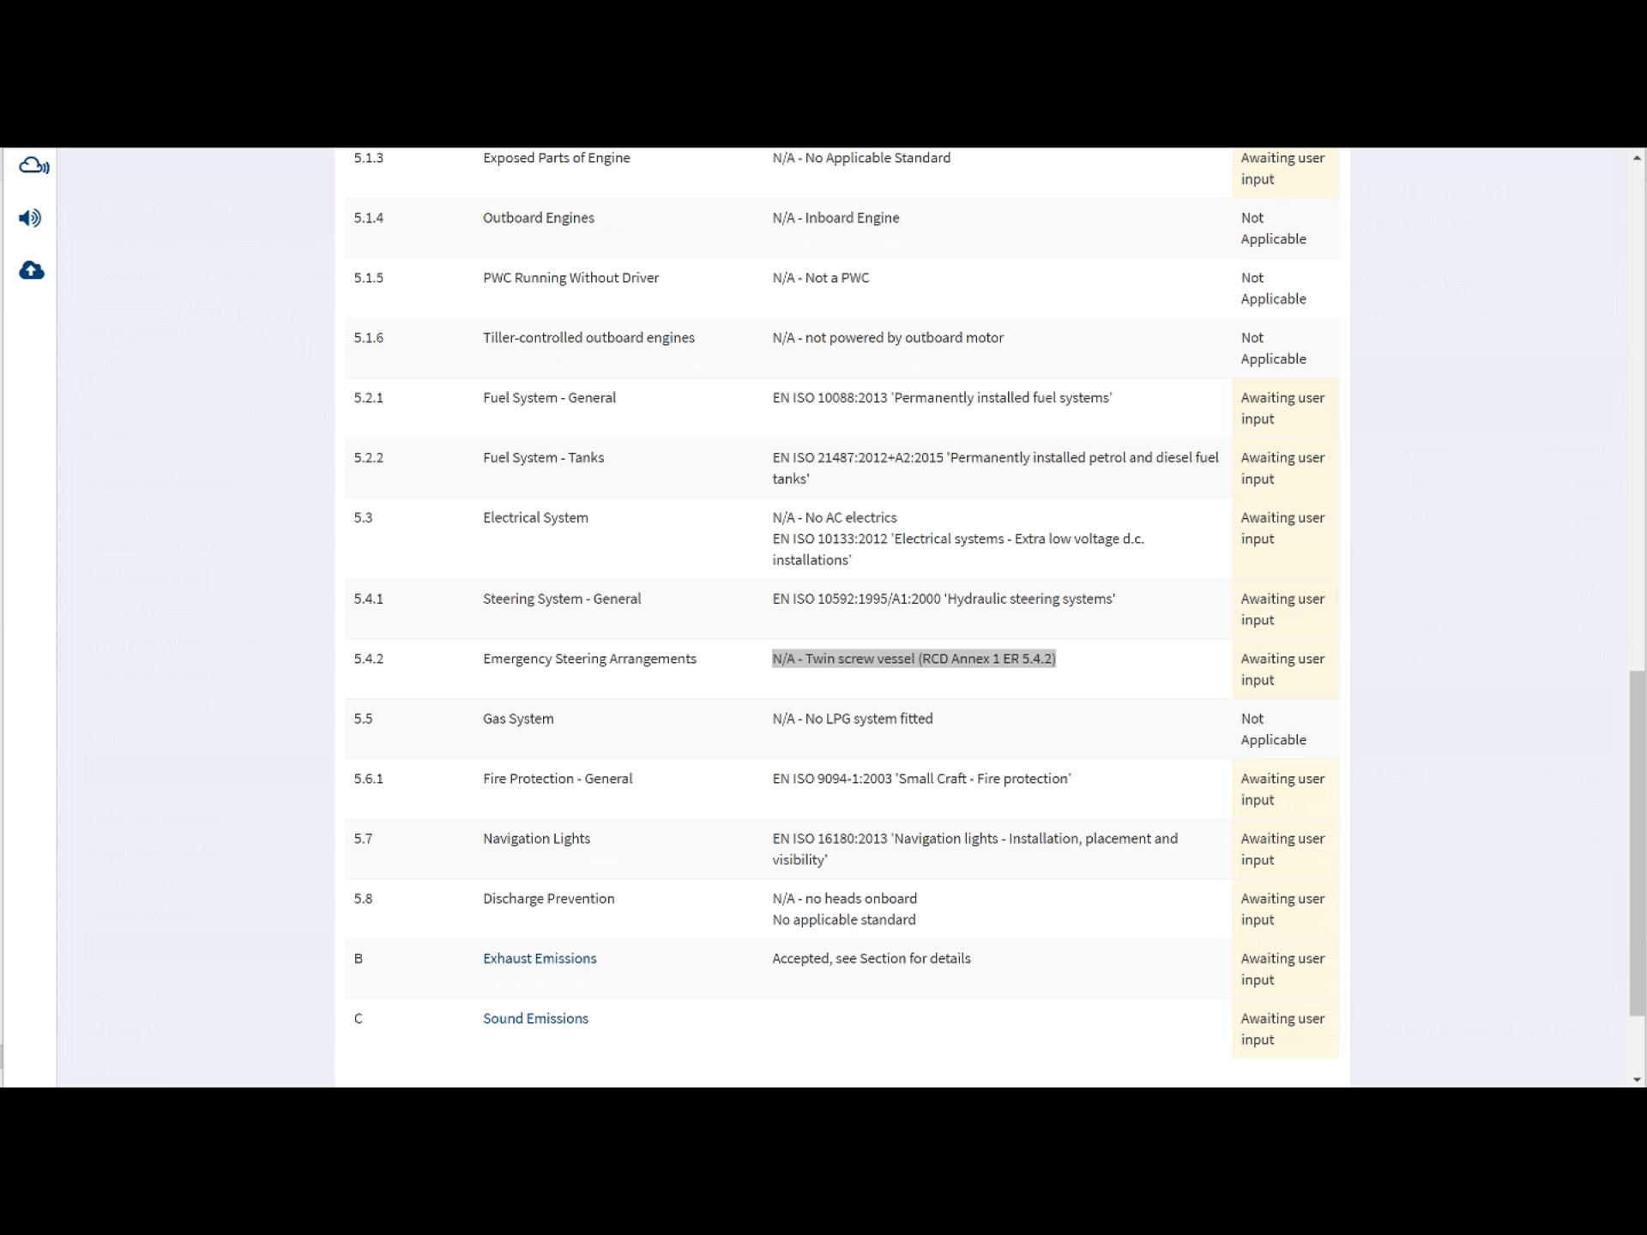
# Switch to the Directive 2013/53/EU PDF, find clause 5.4.2 and highlight its wording on single-propulsion engine non-sailing craft
pyautogui.moveTo(3, 340); pyautogui.dragTo(743, 332)
pyautogui.click(854, 335)
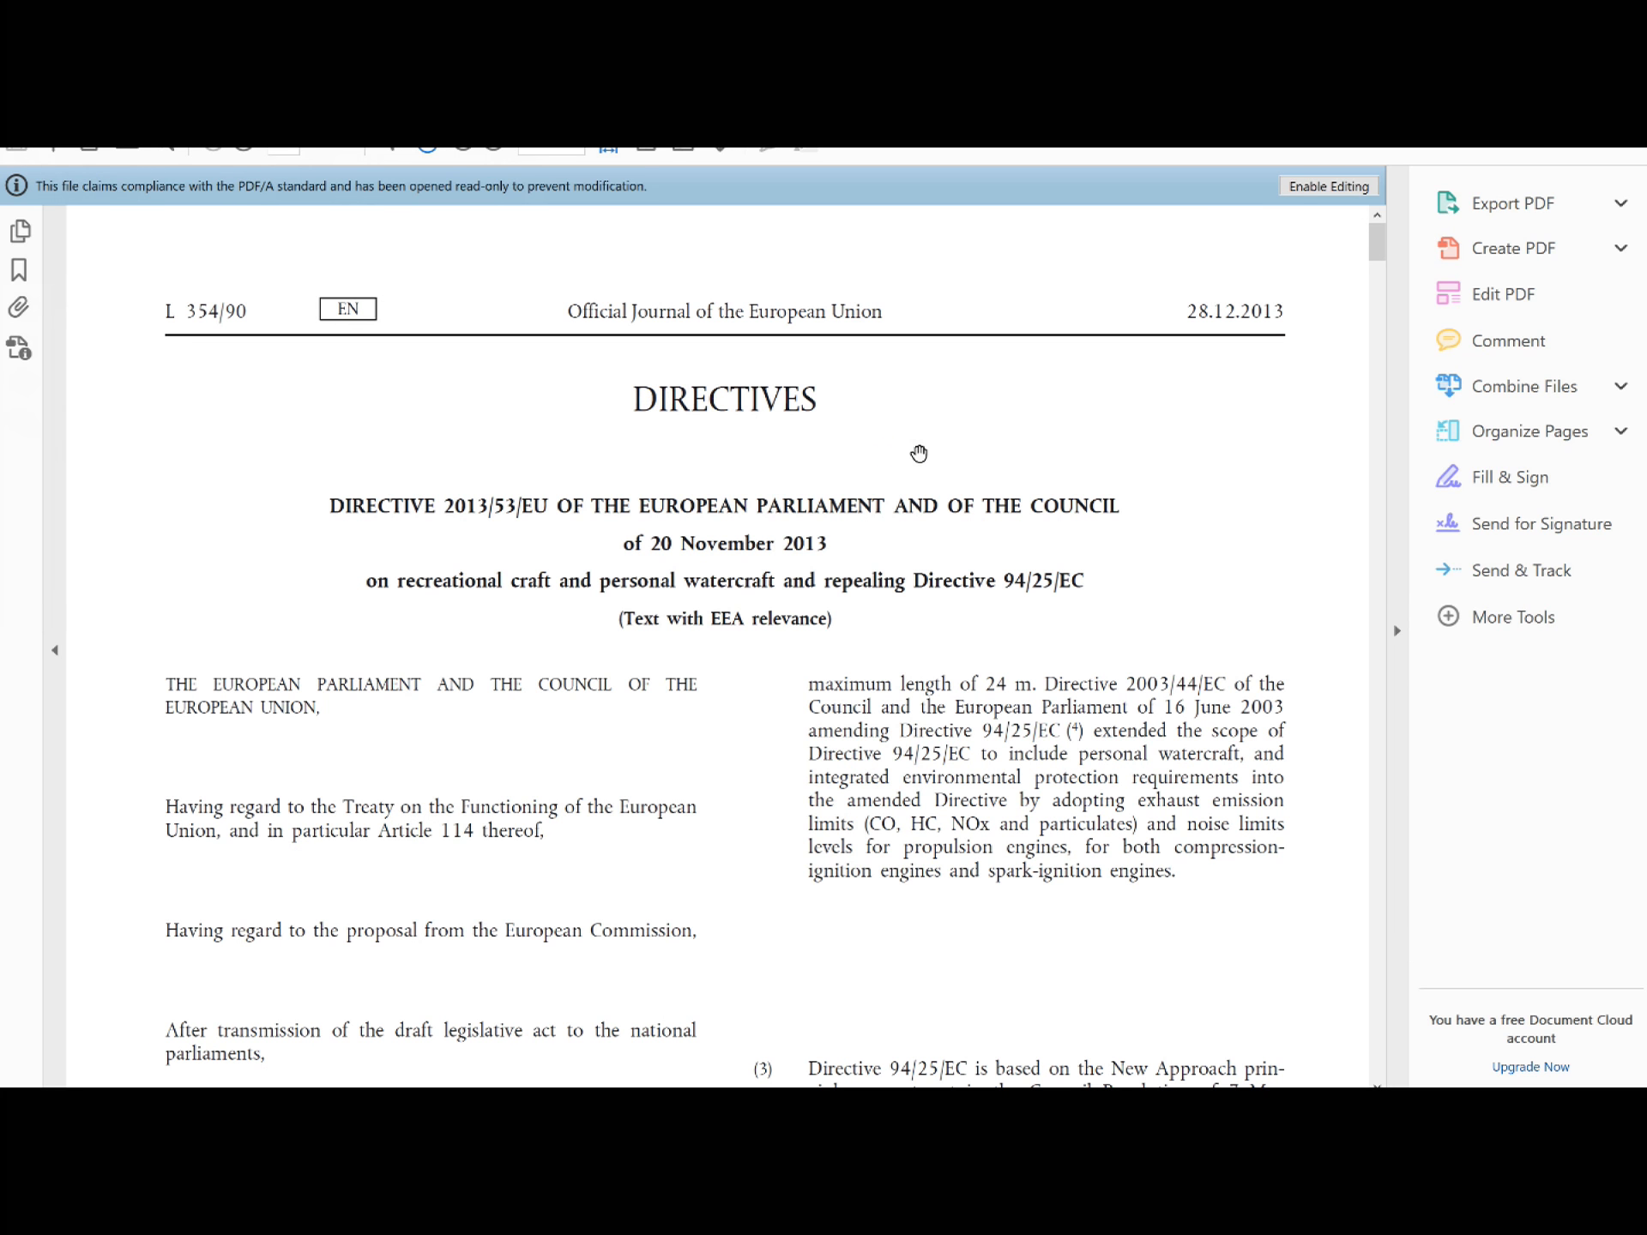
pyautogui.hotkey('ctrl', 'f')
pyautogui.write('5.4.2')
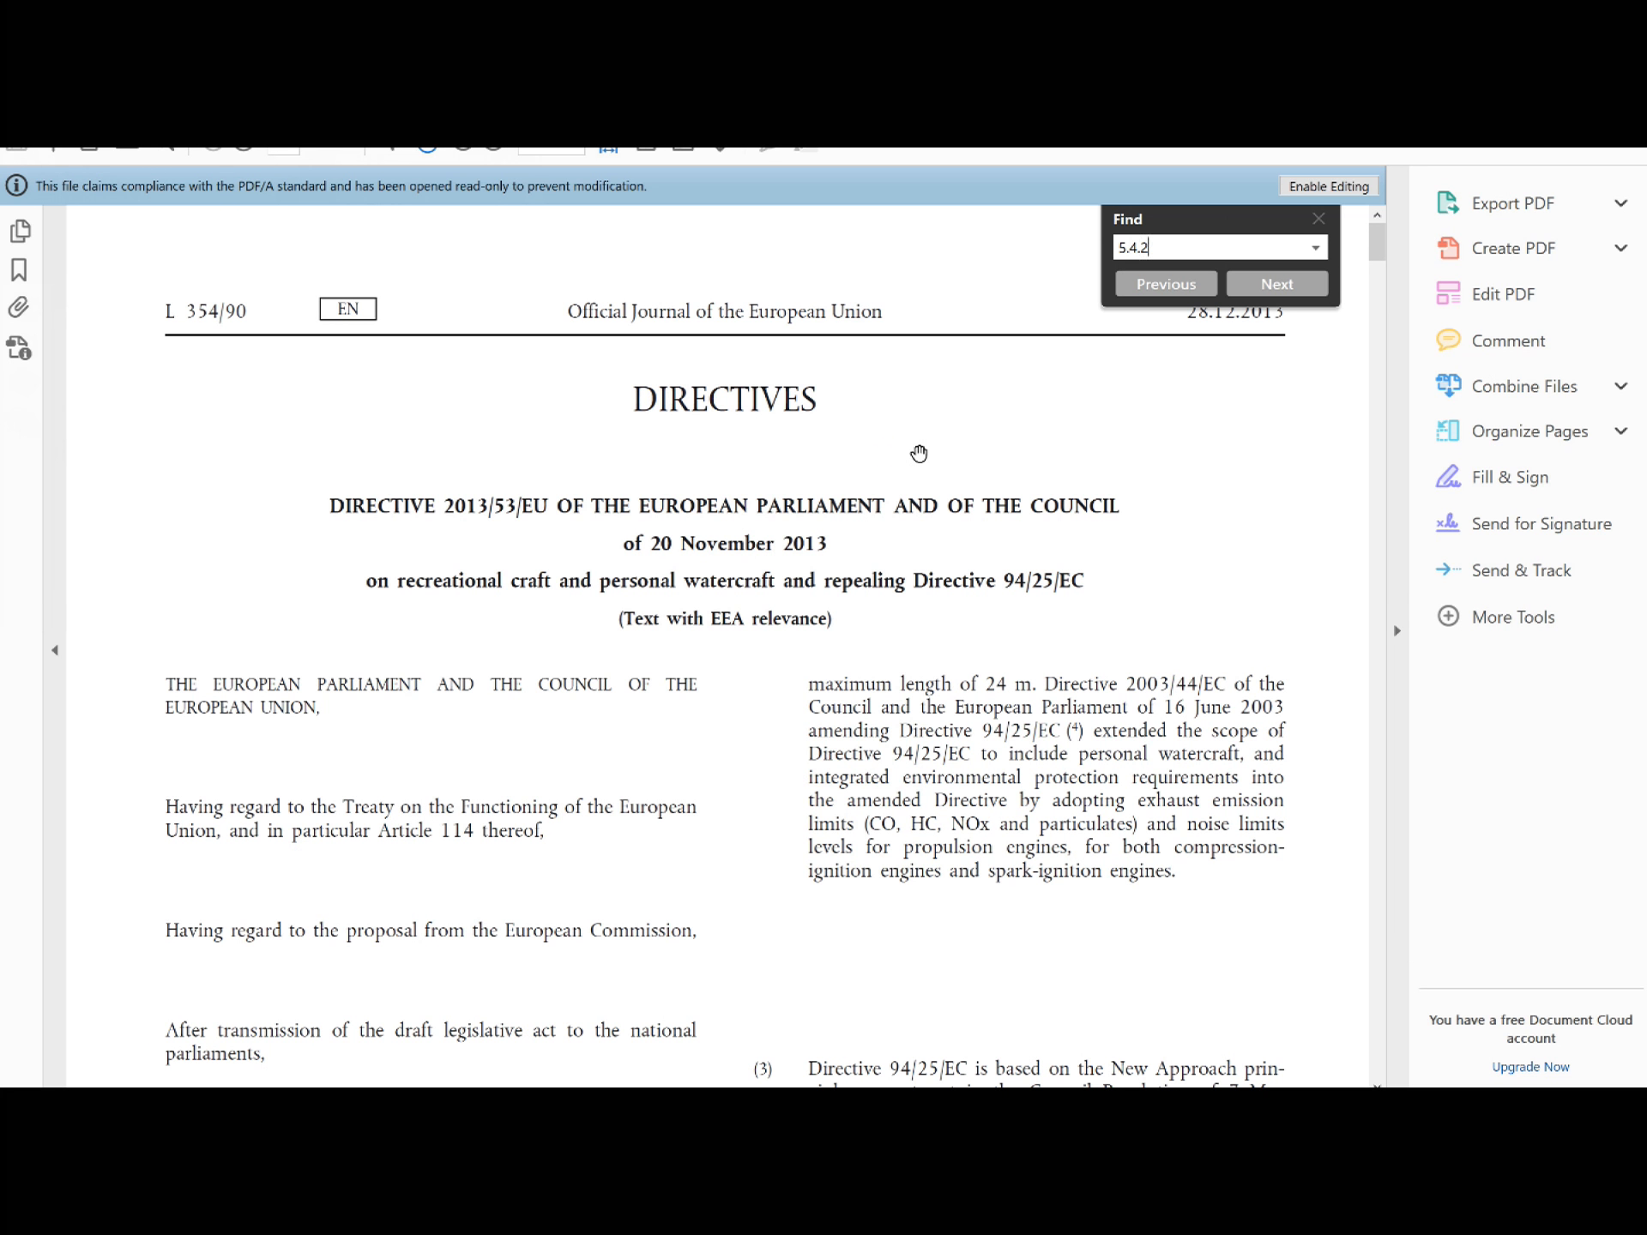
pyautogui.press('Return')
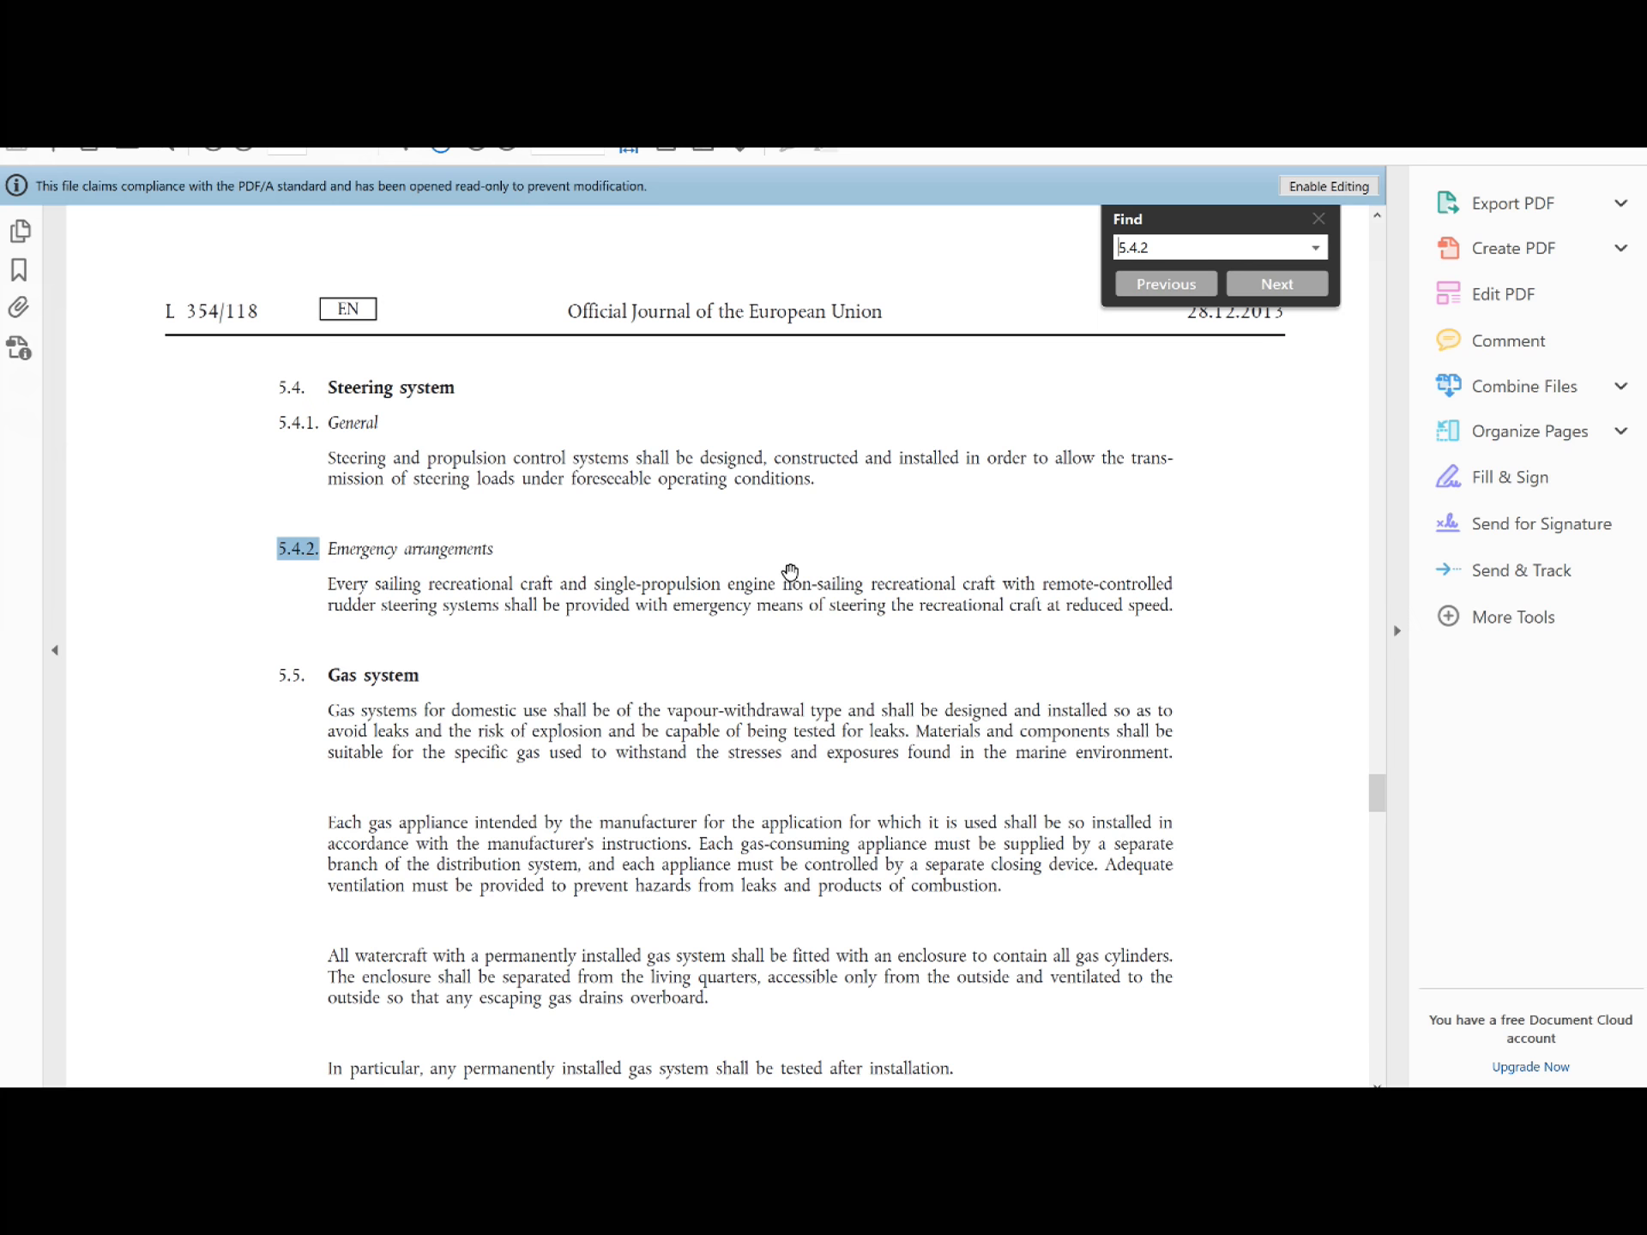
pyautogui.click(607, 587)
pyautogui.moveTo(608, 587); pyautogui.dragTo(970, 582)
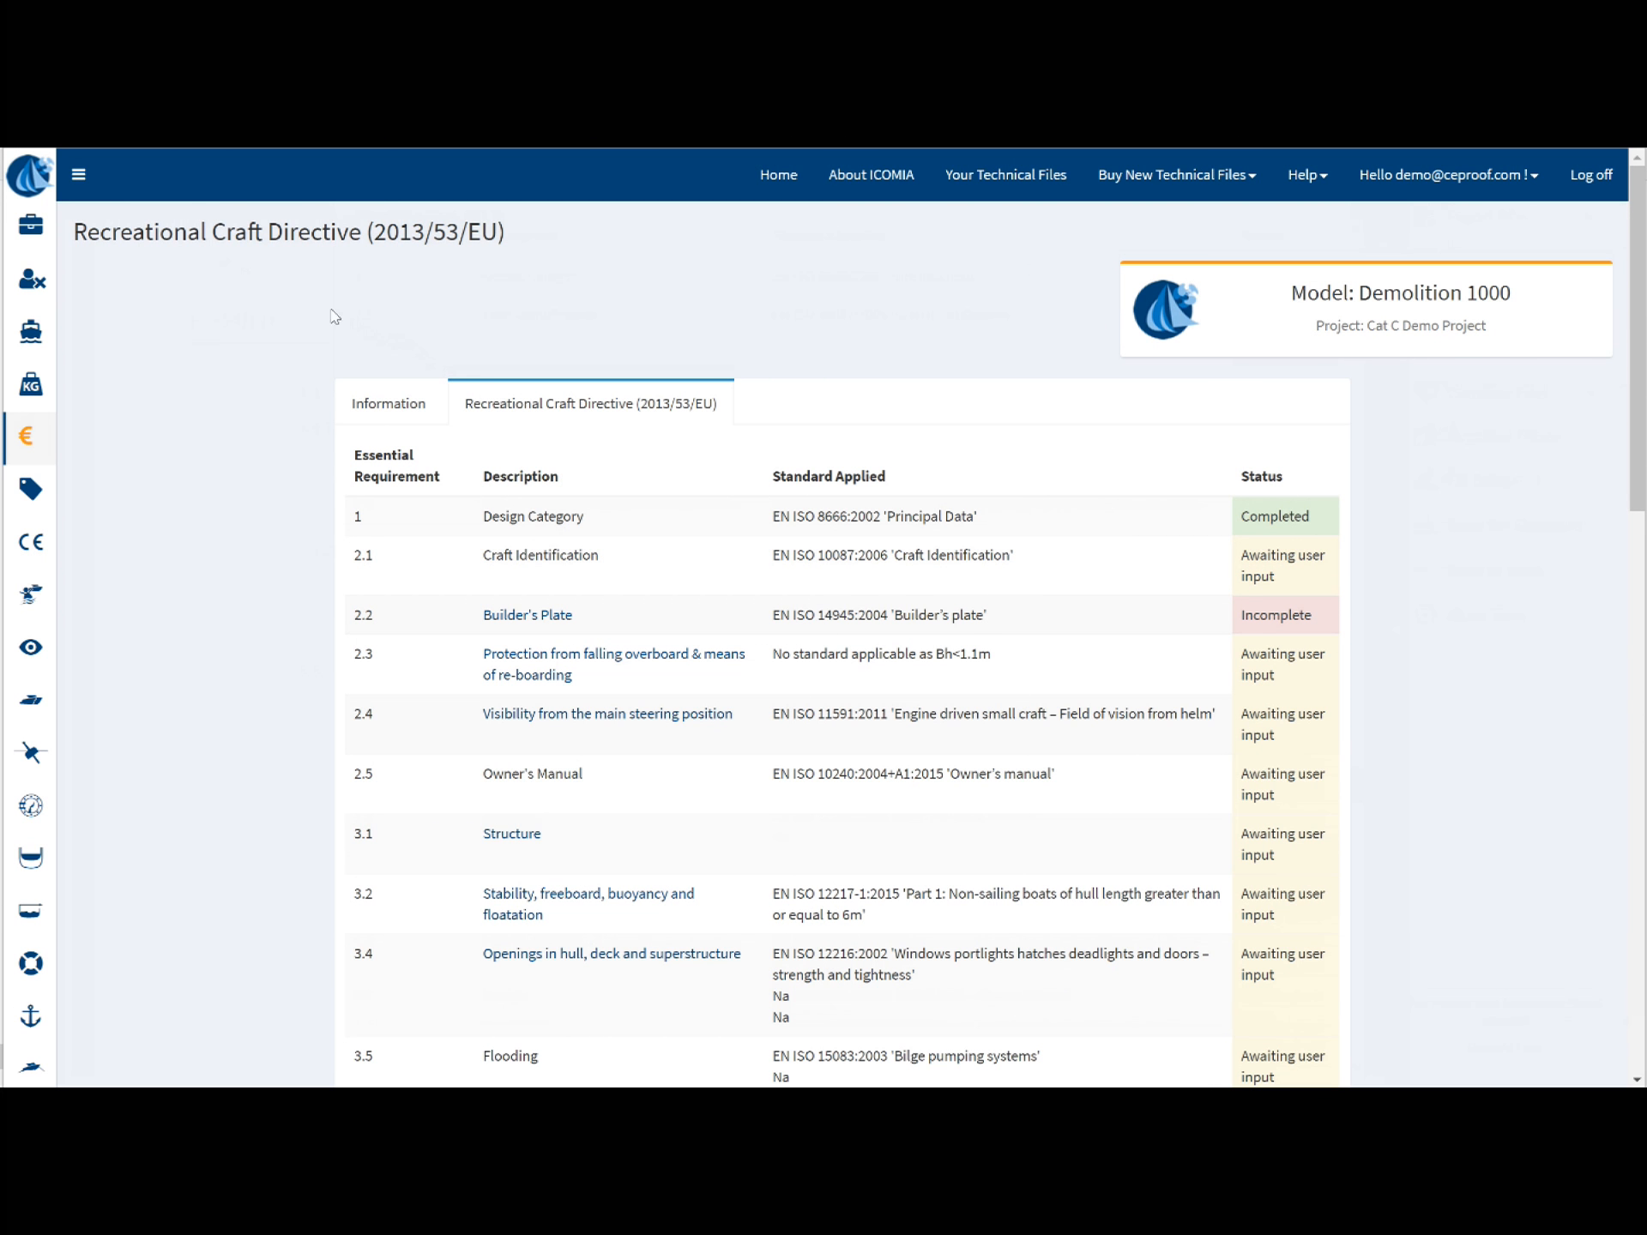
# Open the 2.3 Man Overboard assessment and highlight its EN ISO 15085 title
pyautogui.click(90, 176)
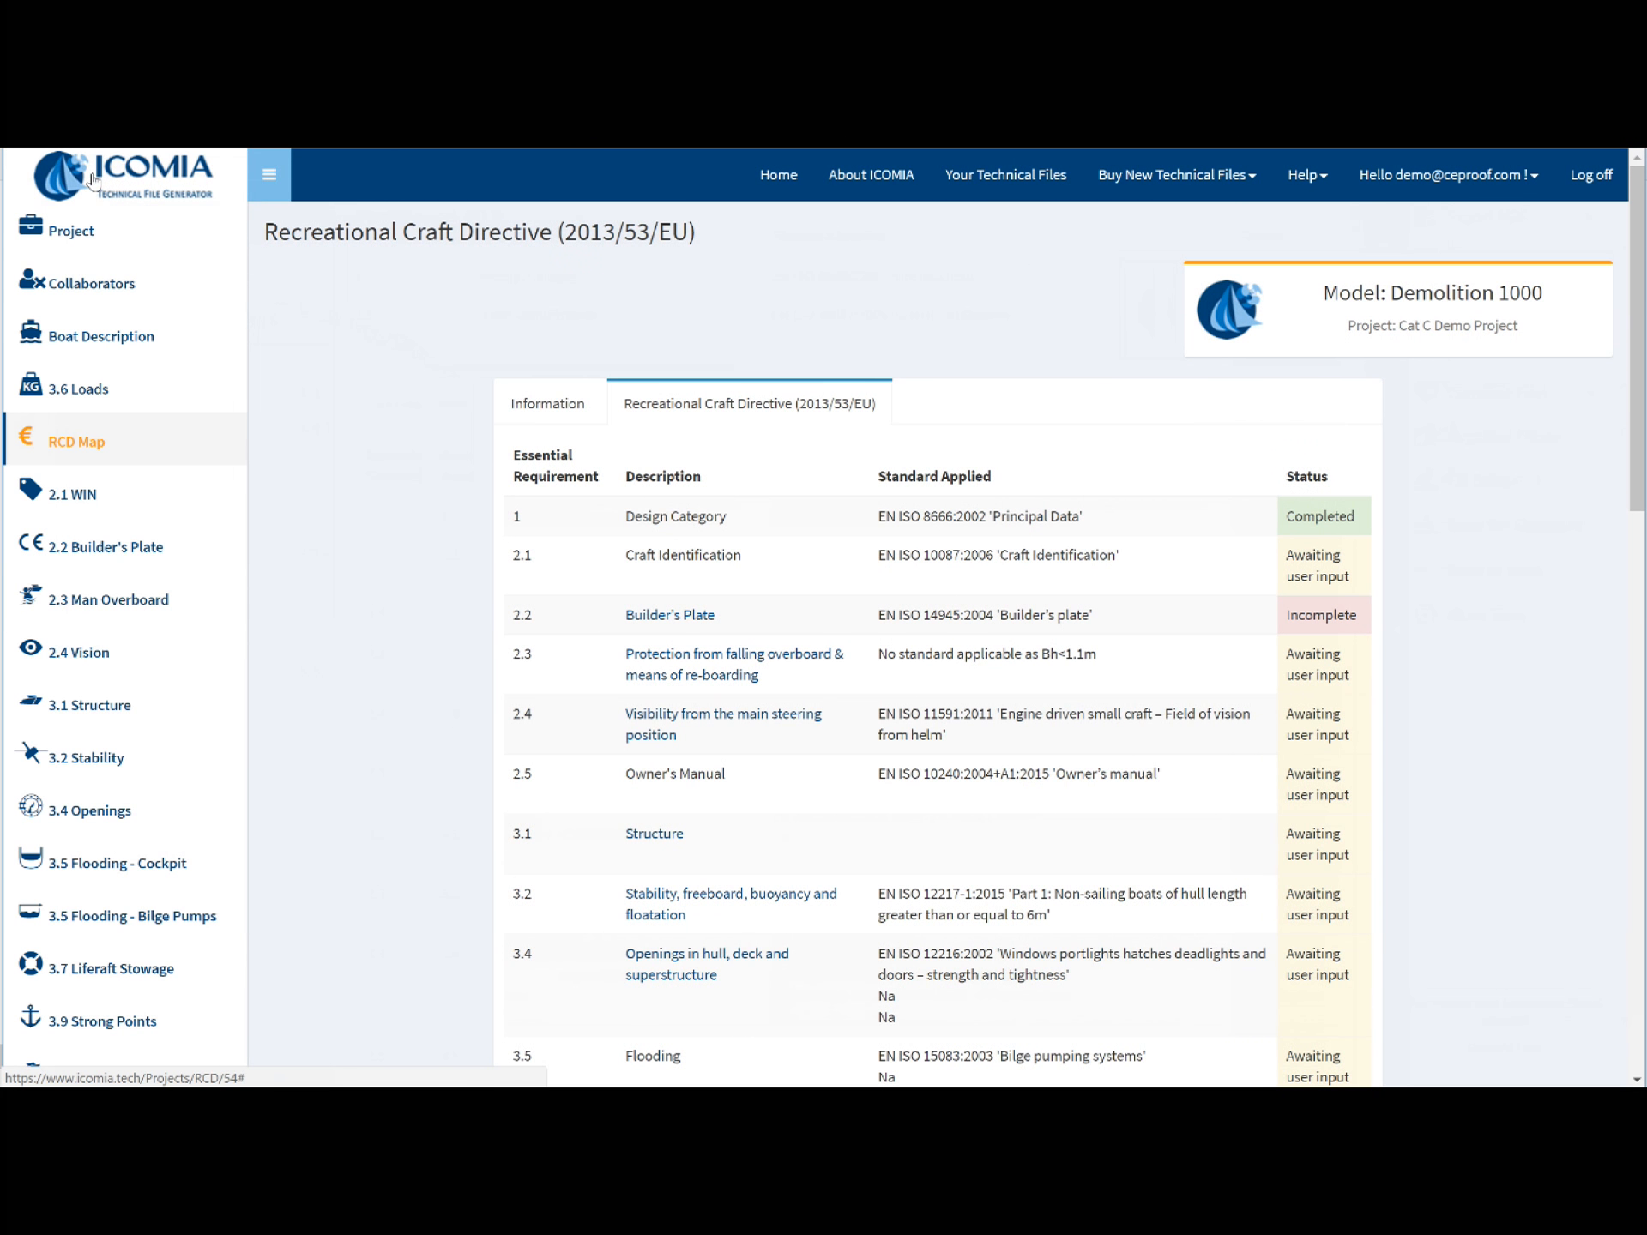
pyautogui.click(106, 606)
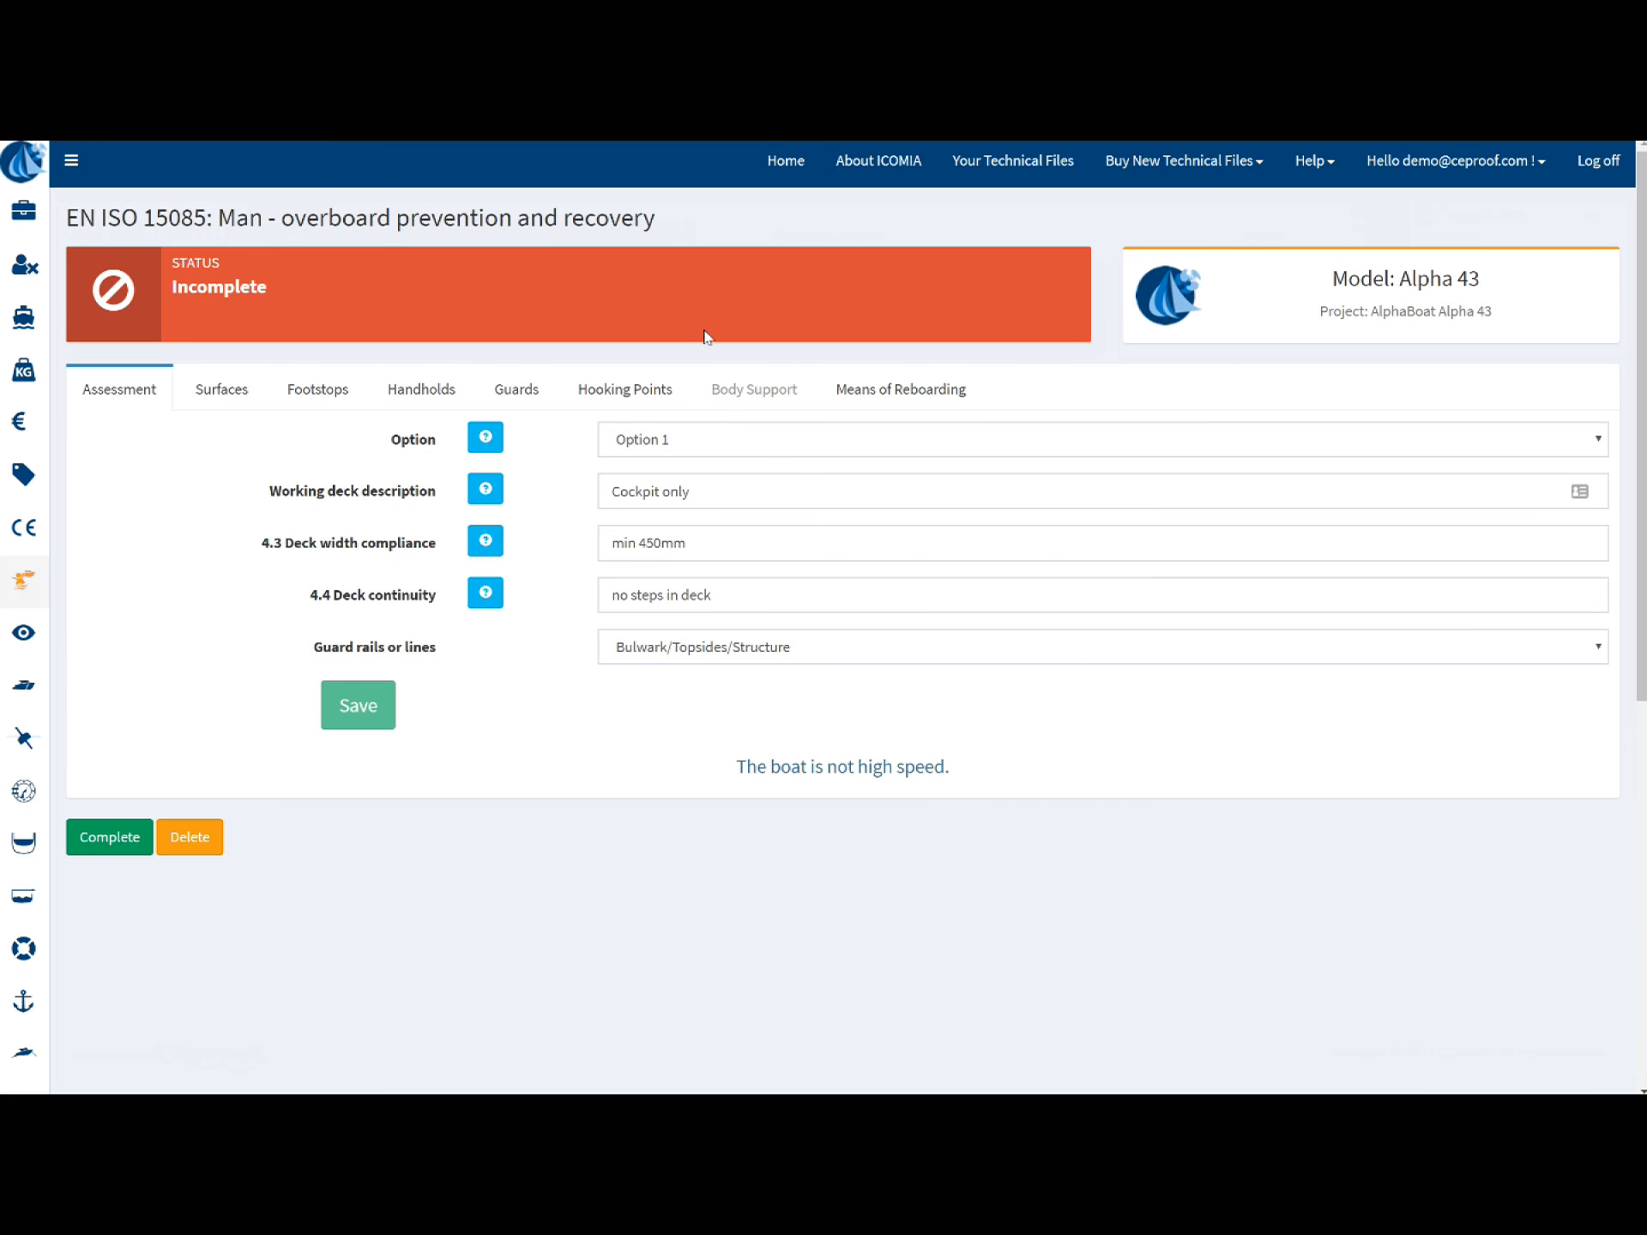
pyautogui.click(671, 222)
pyautogui.moveTo(592, 220); pyautogui.dragTo(66, 221)
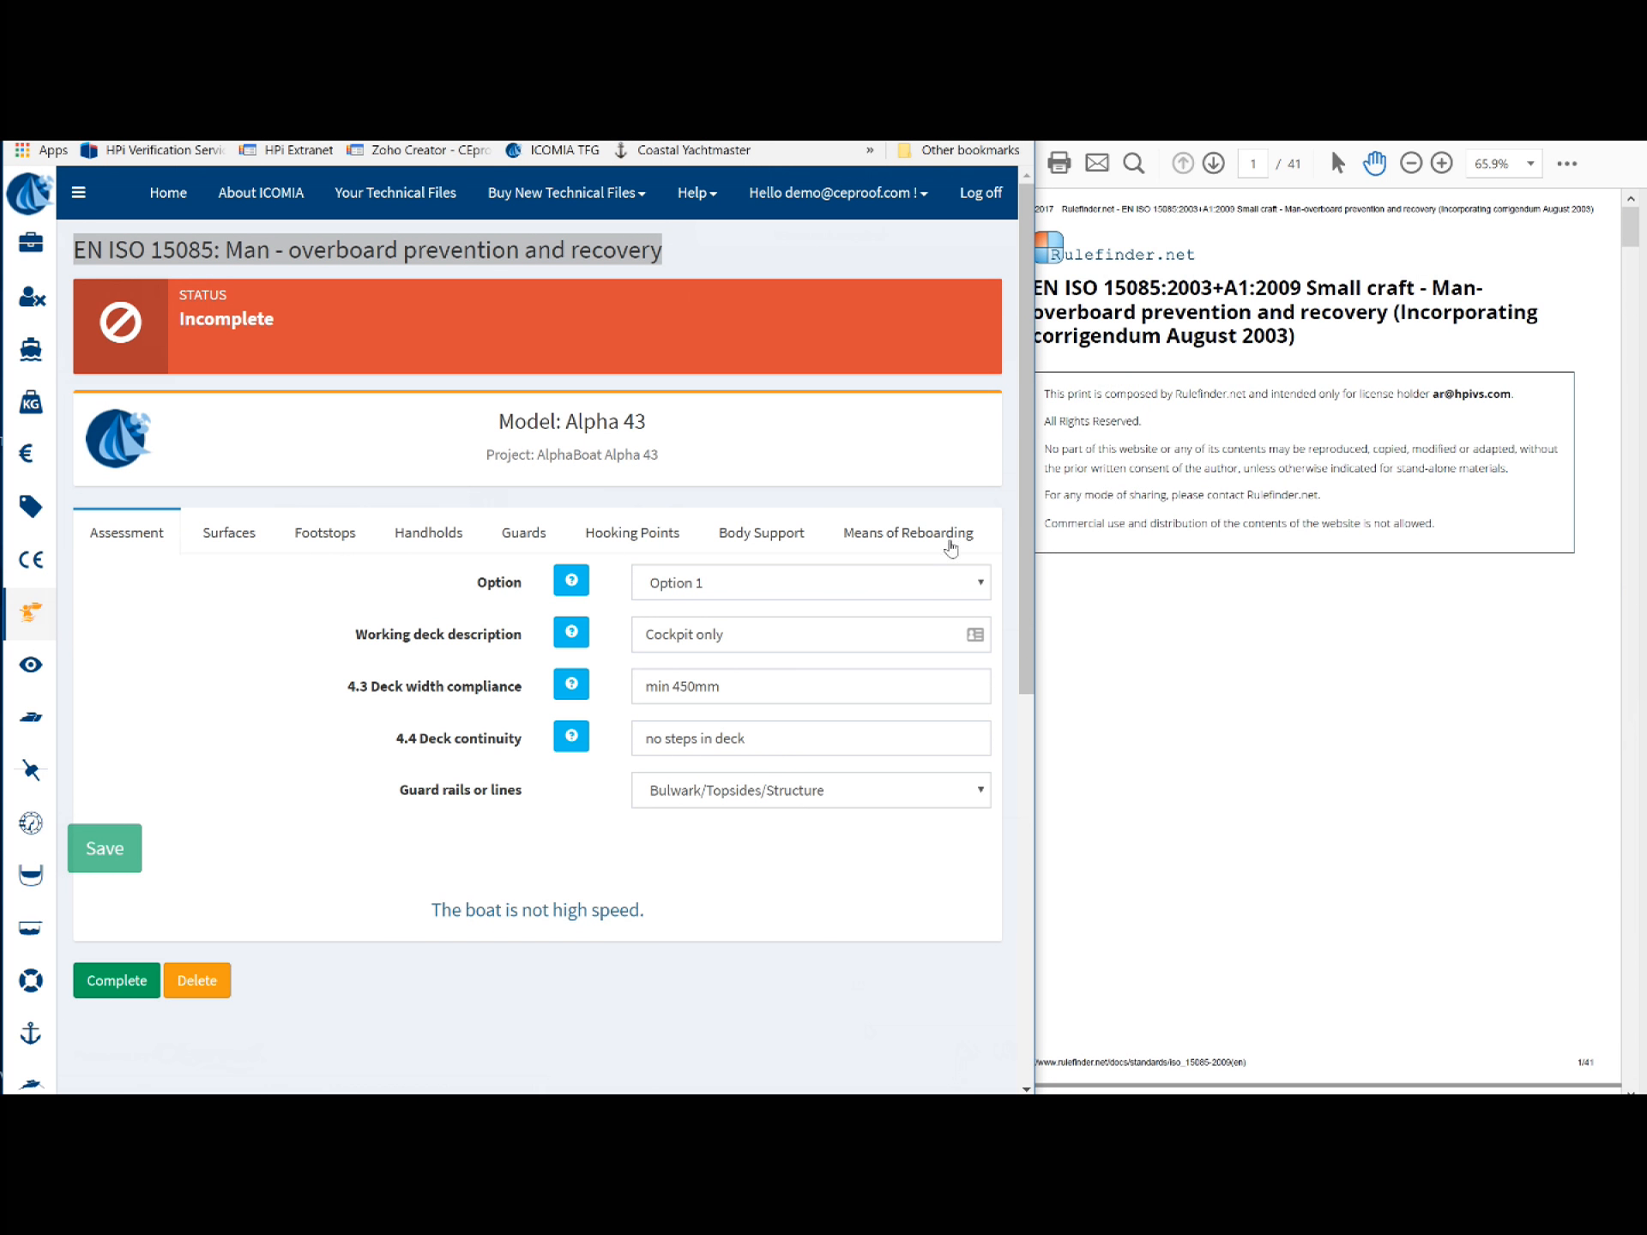
# Read the EN ISO 15085 standard PDF up to Table 2, highlight its list of safety devices, and return to the full-size assessment page
pyautogui.click(1207, 677)
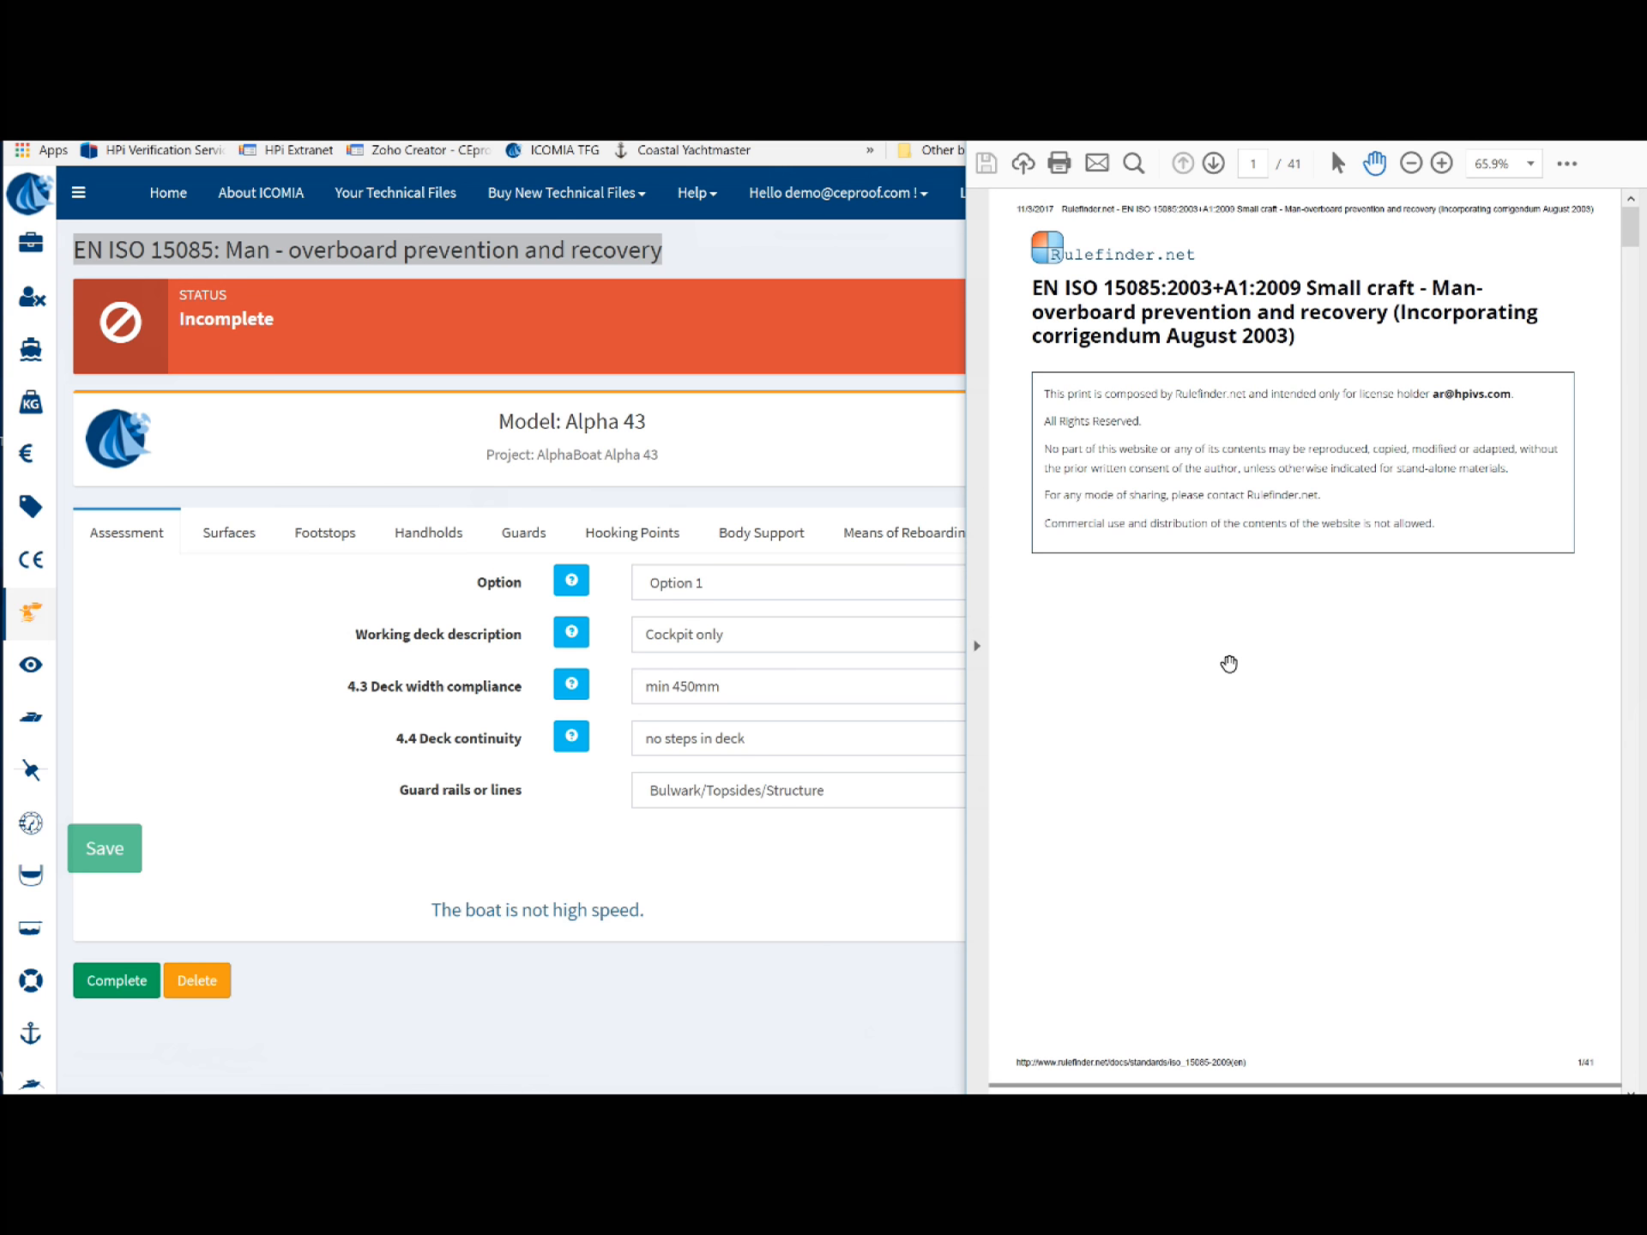
pyautogui.scroll(-10, 1229, 664)
pyautogui.scroll(-20, 1229, 664)
pyautogui.scroll(-20, 1229, 664)
pyautogui.scroll(-20, 1229, 664)
pyautogui.scroll(-20, 1229, 662)
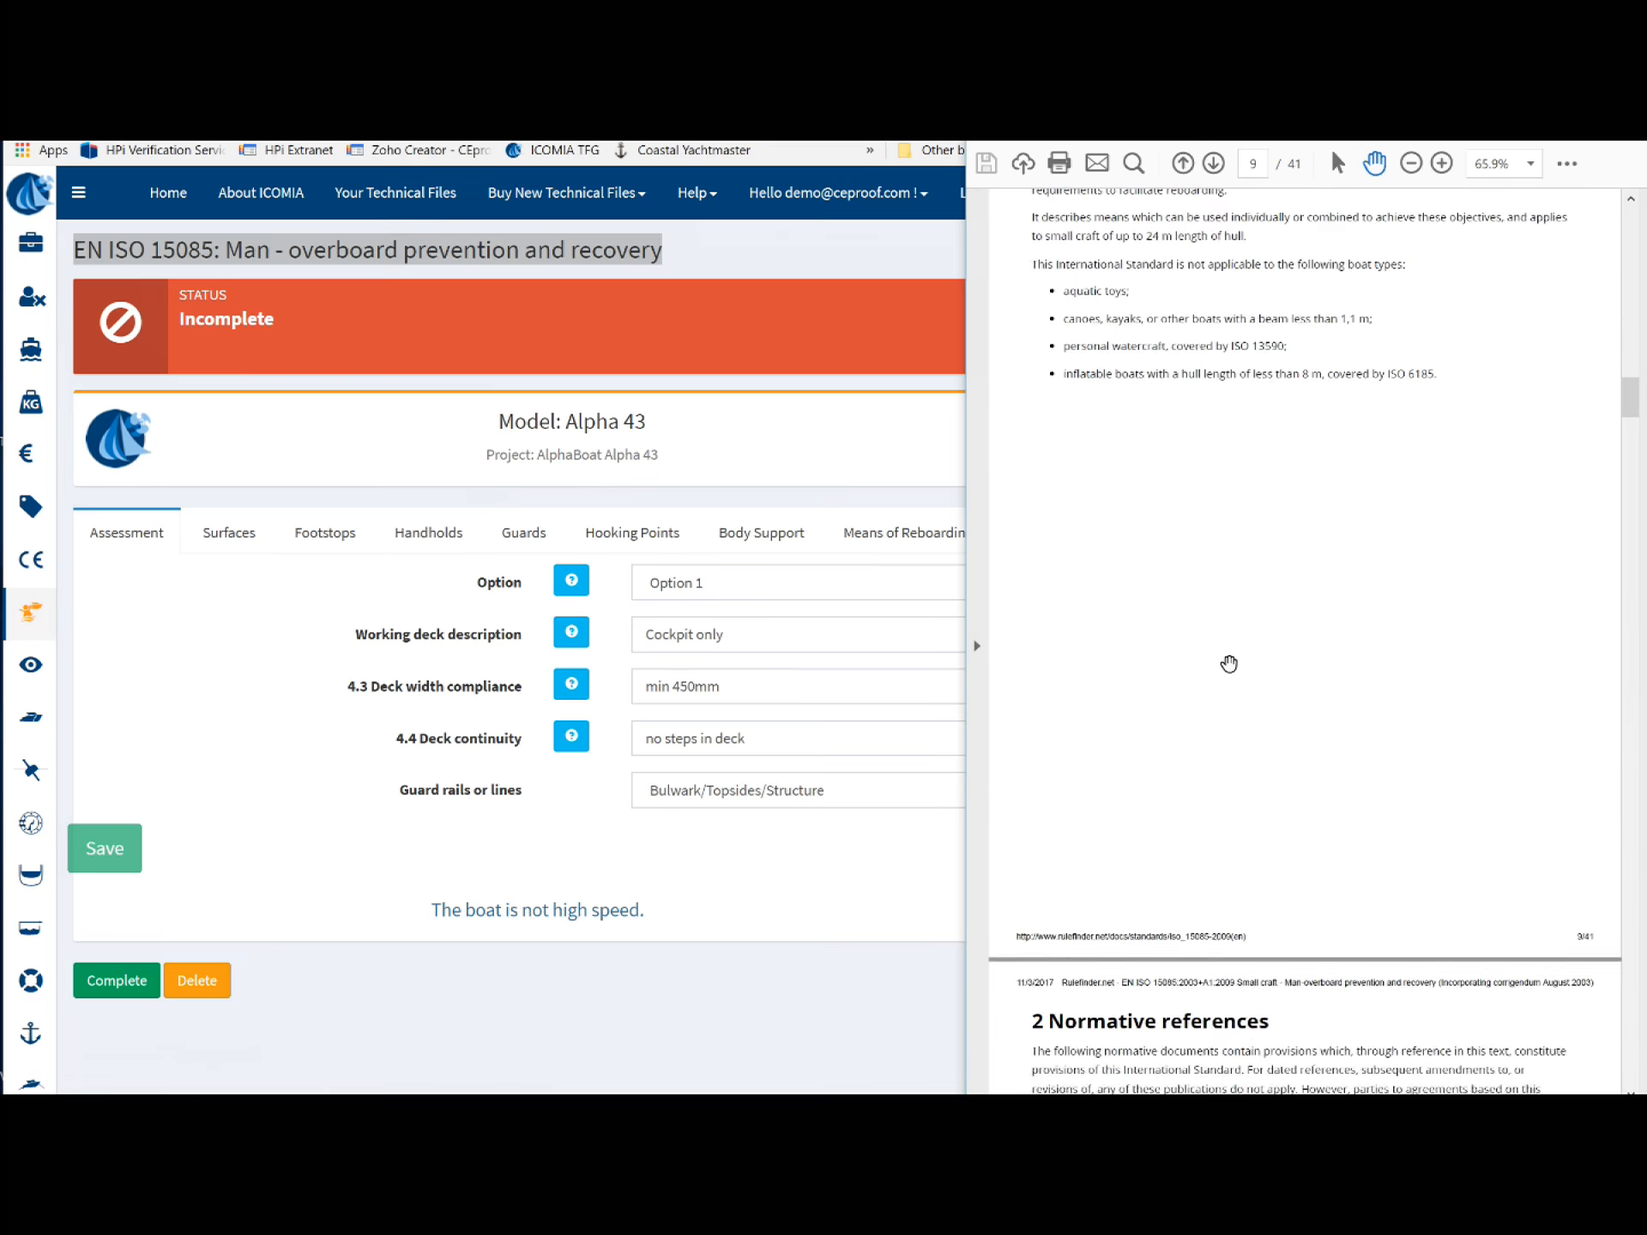
pyautogui.scroll(-20, 1228, 662)
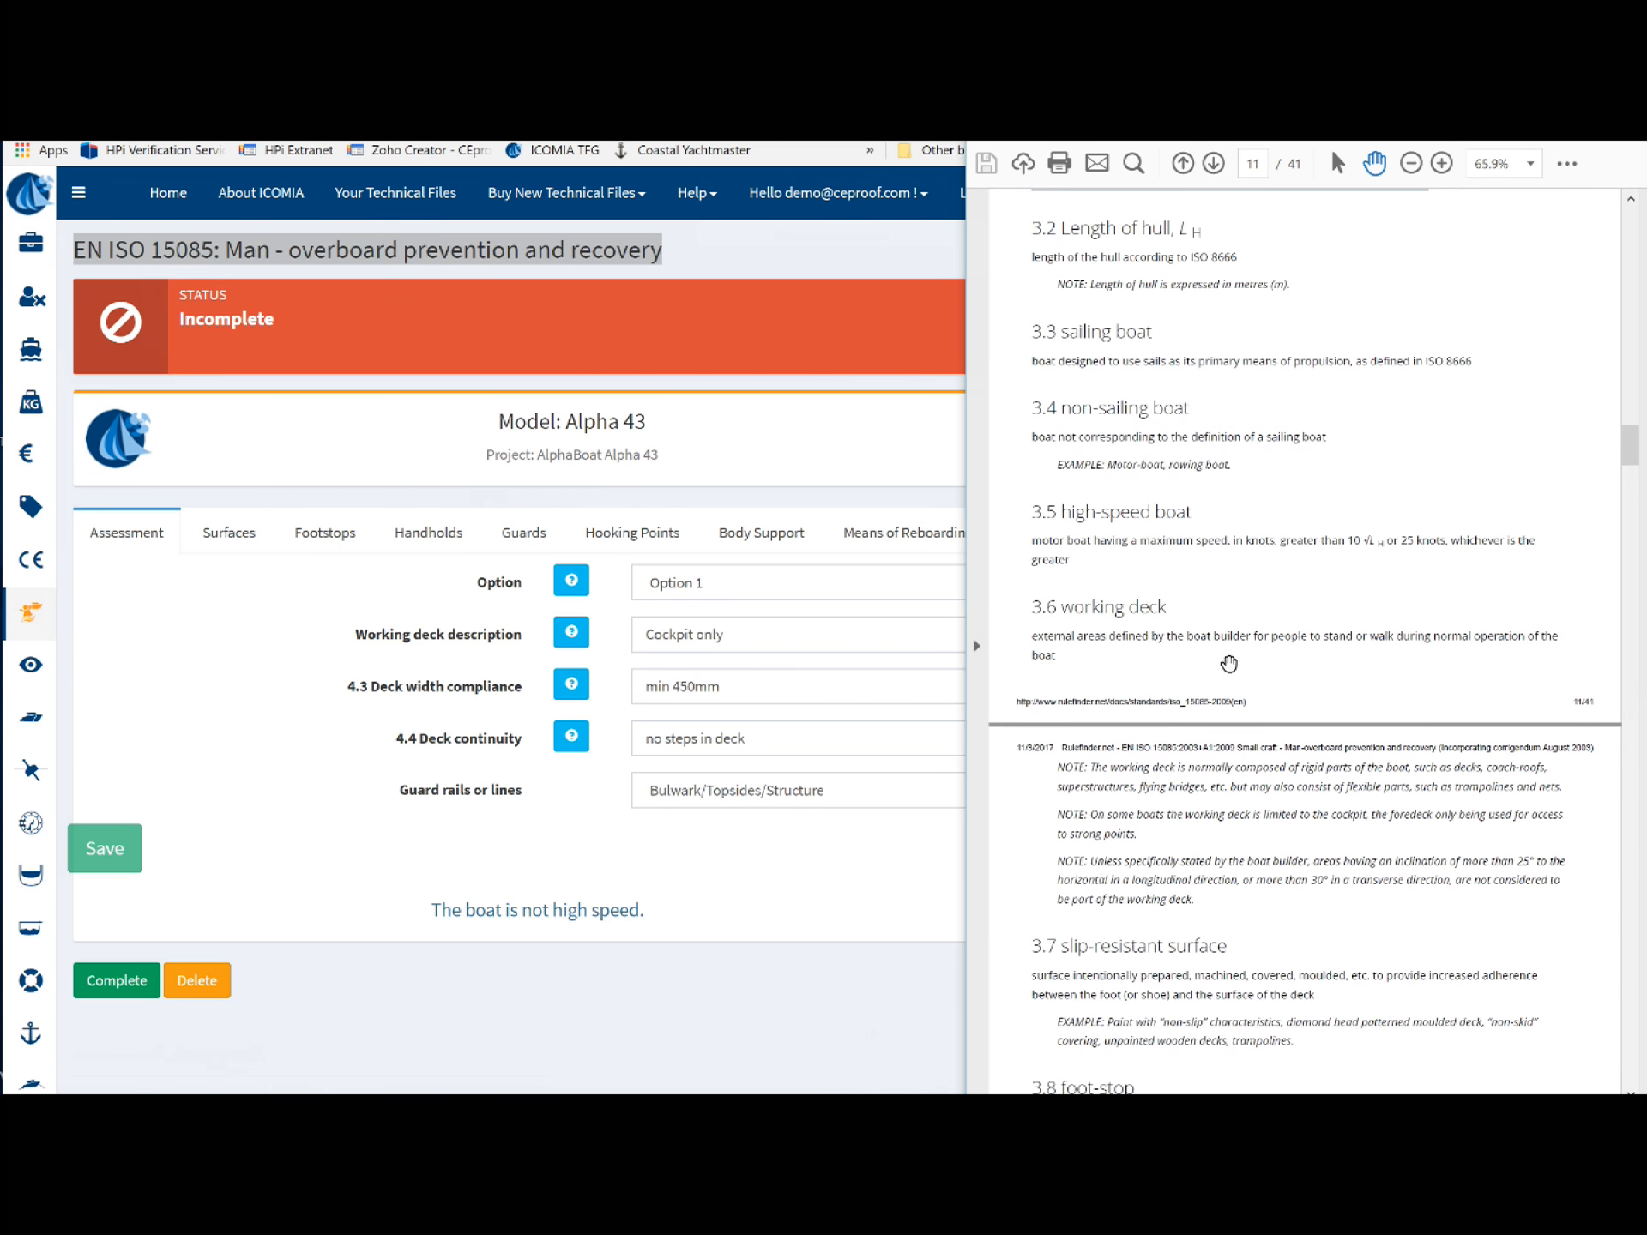
pyautogui.scroll(-20, 1229, 663)
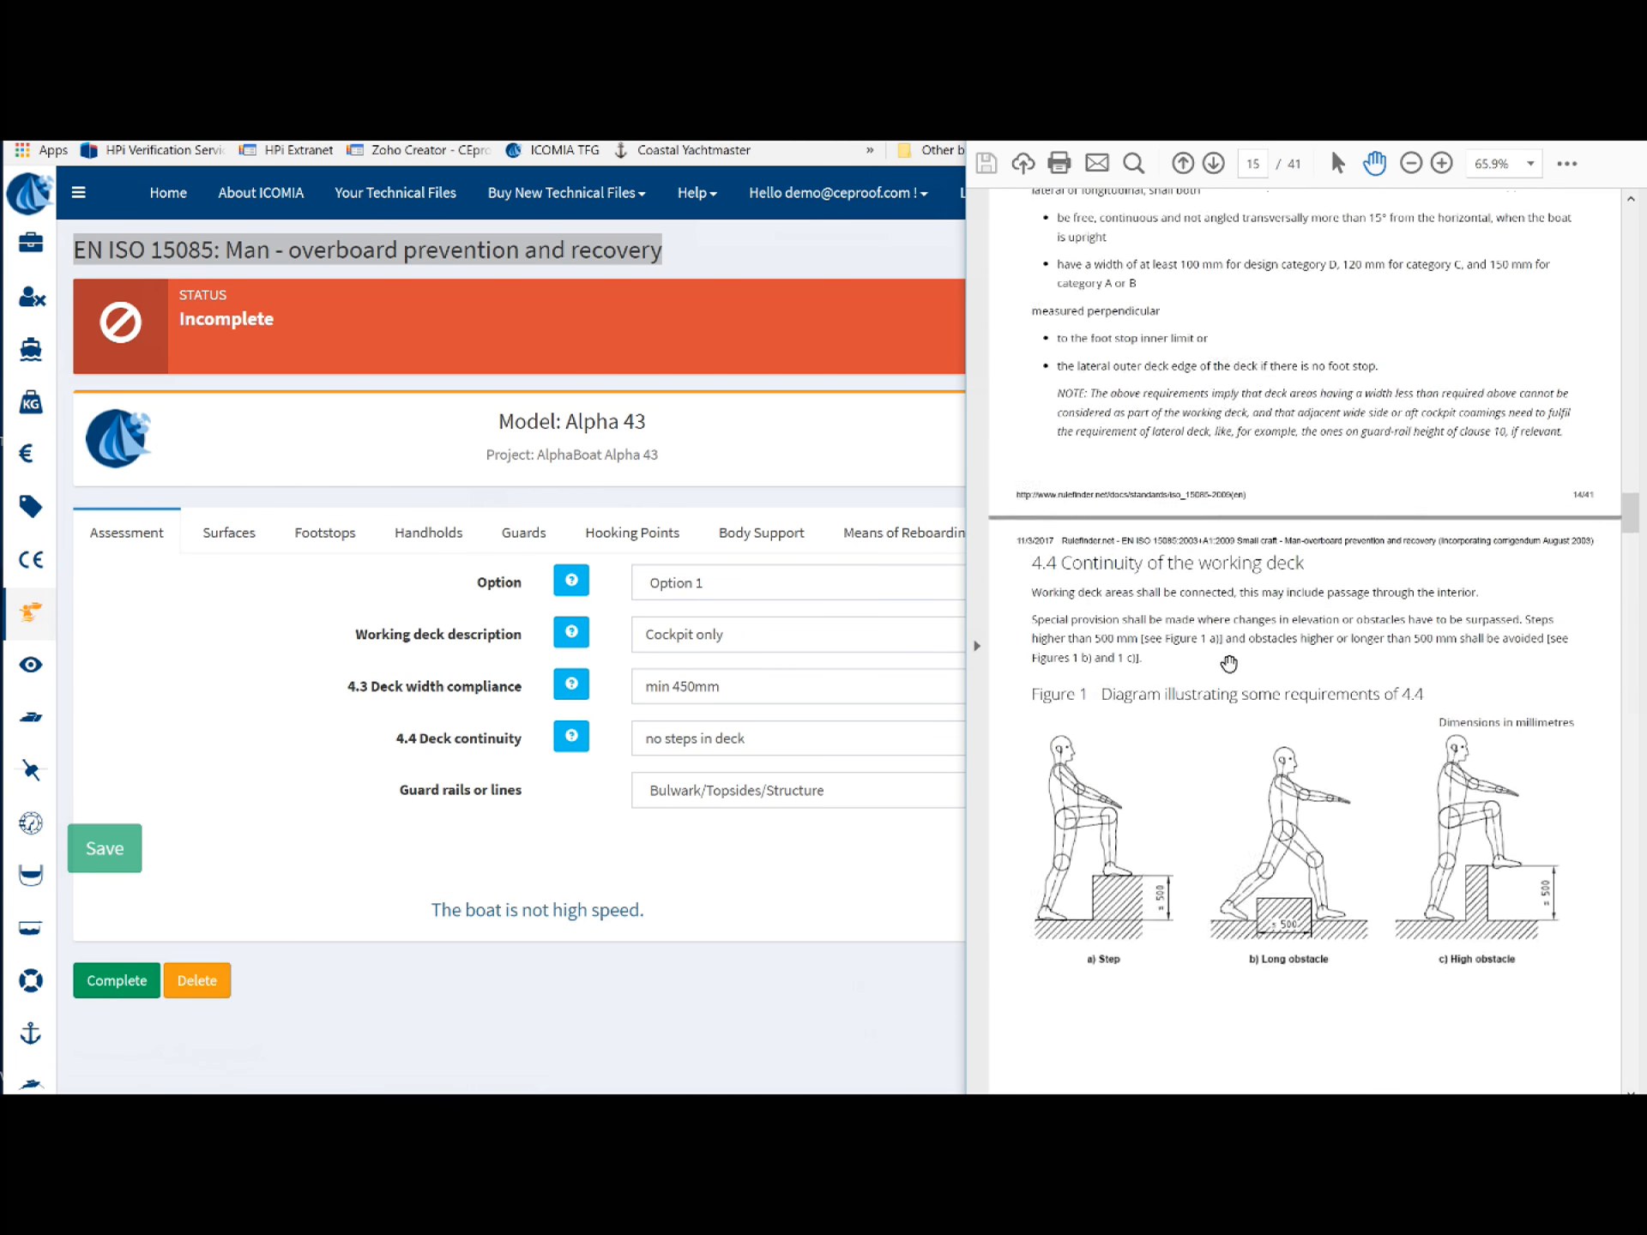
pyautogui.scroll(-1, 1228, 663)
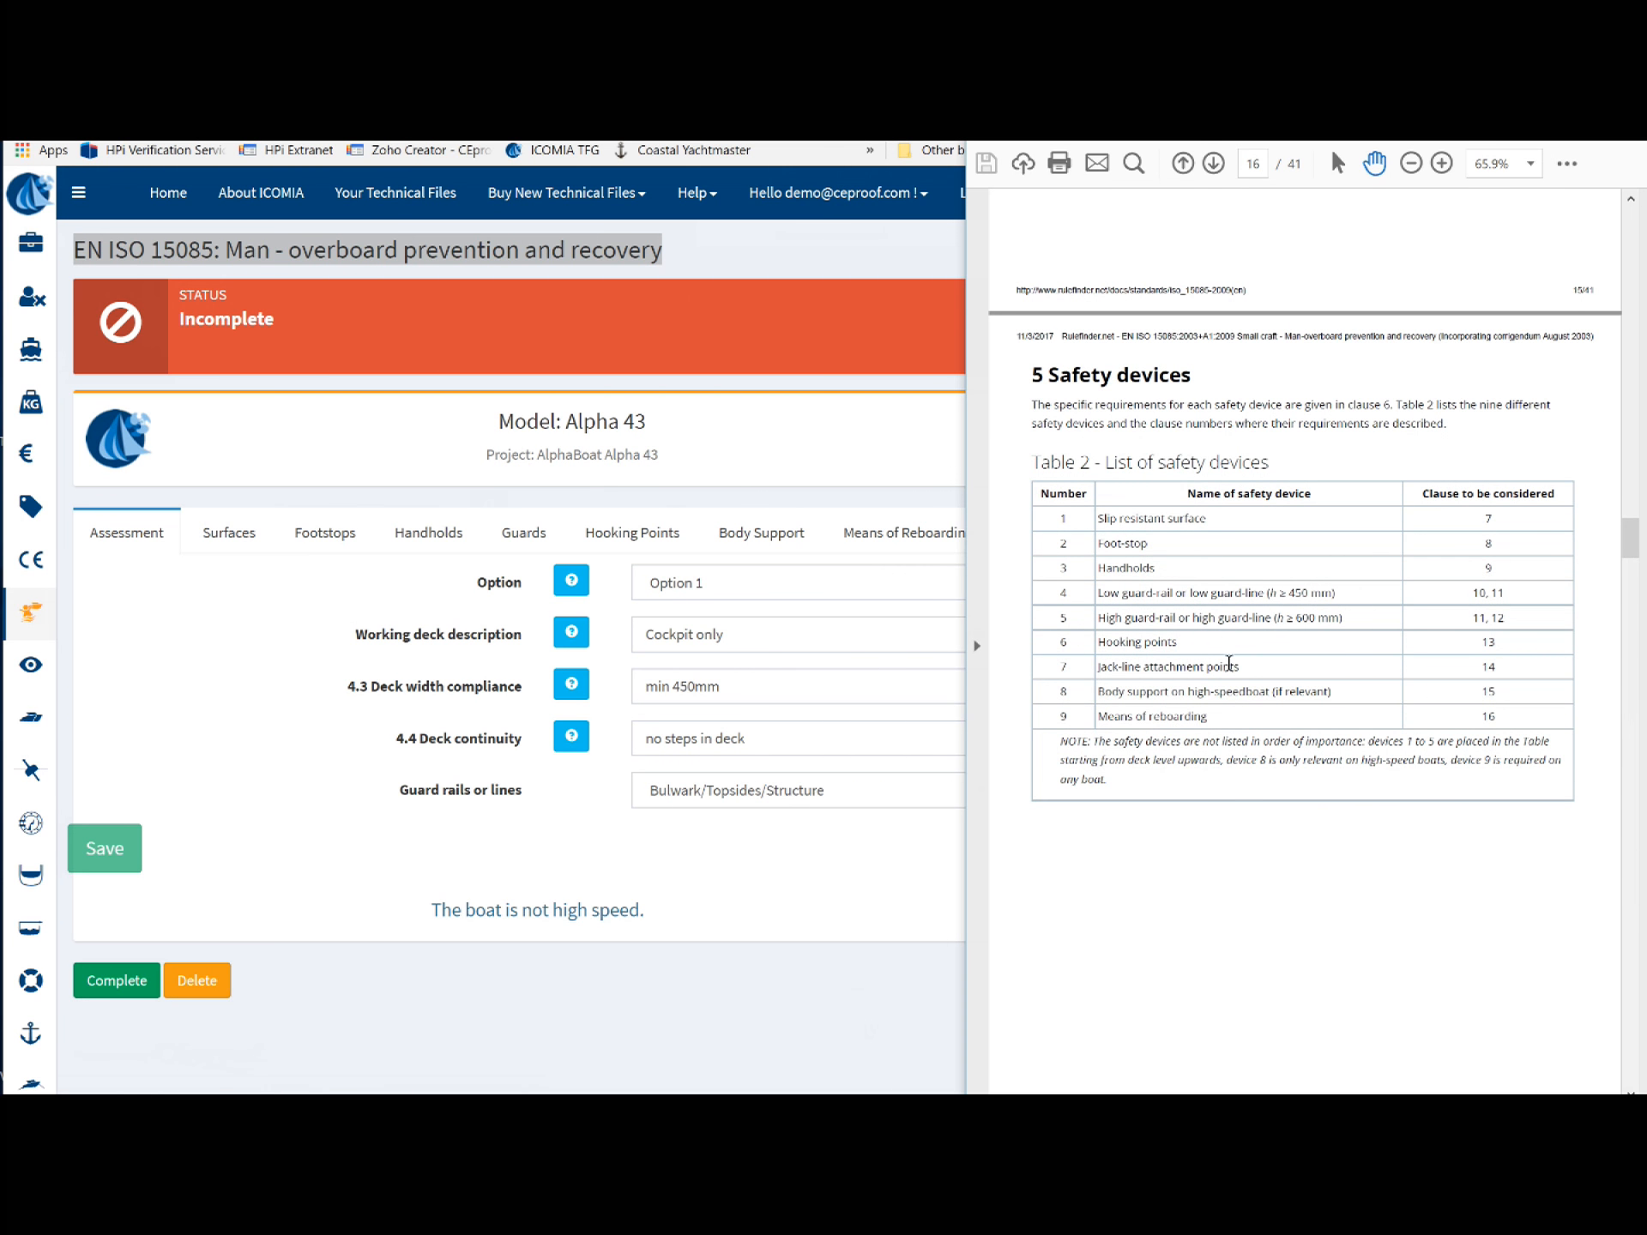
pyautogui.moveTo(1054, 517); pyautogui.dragTo(1508, 716)
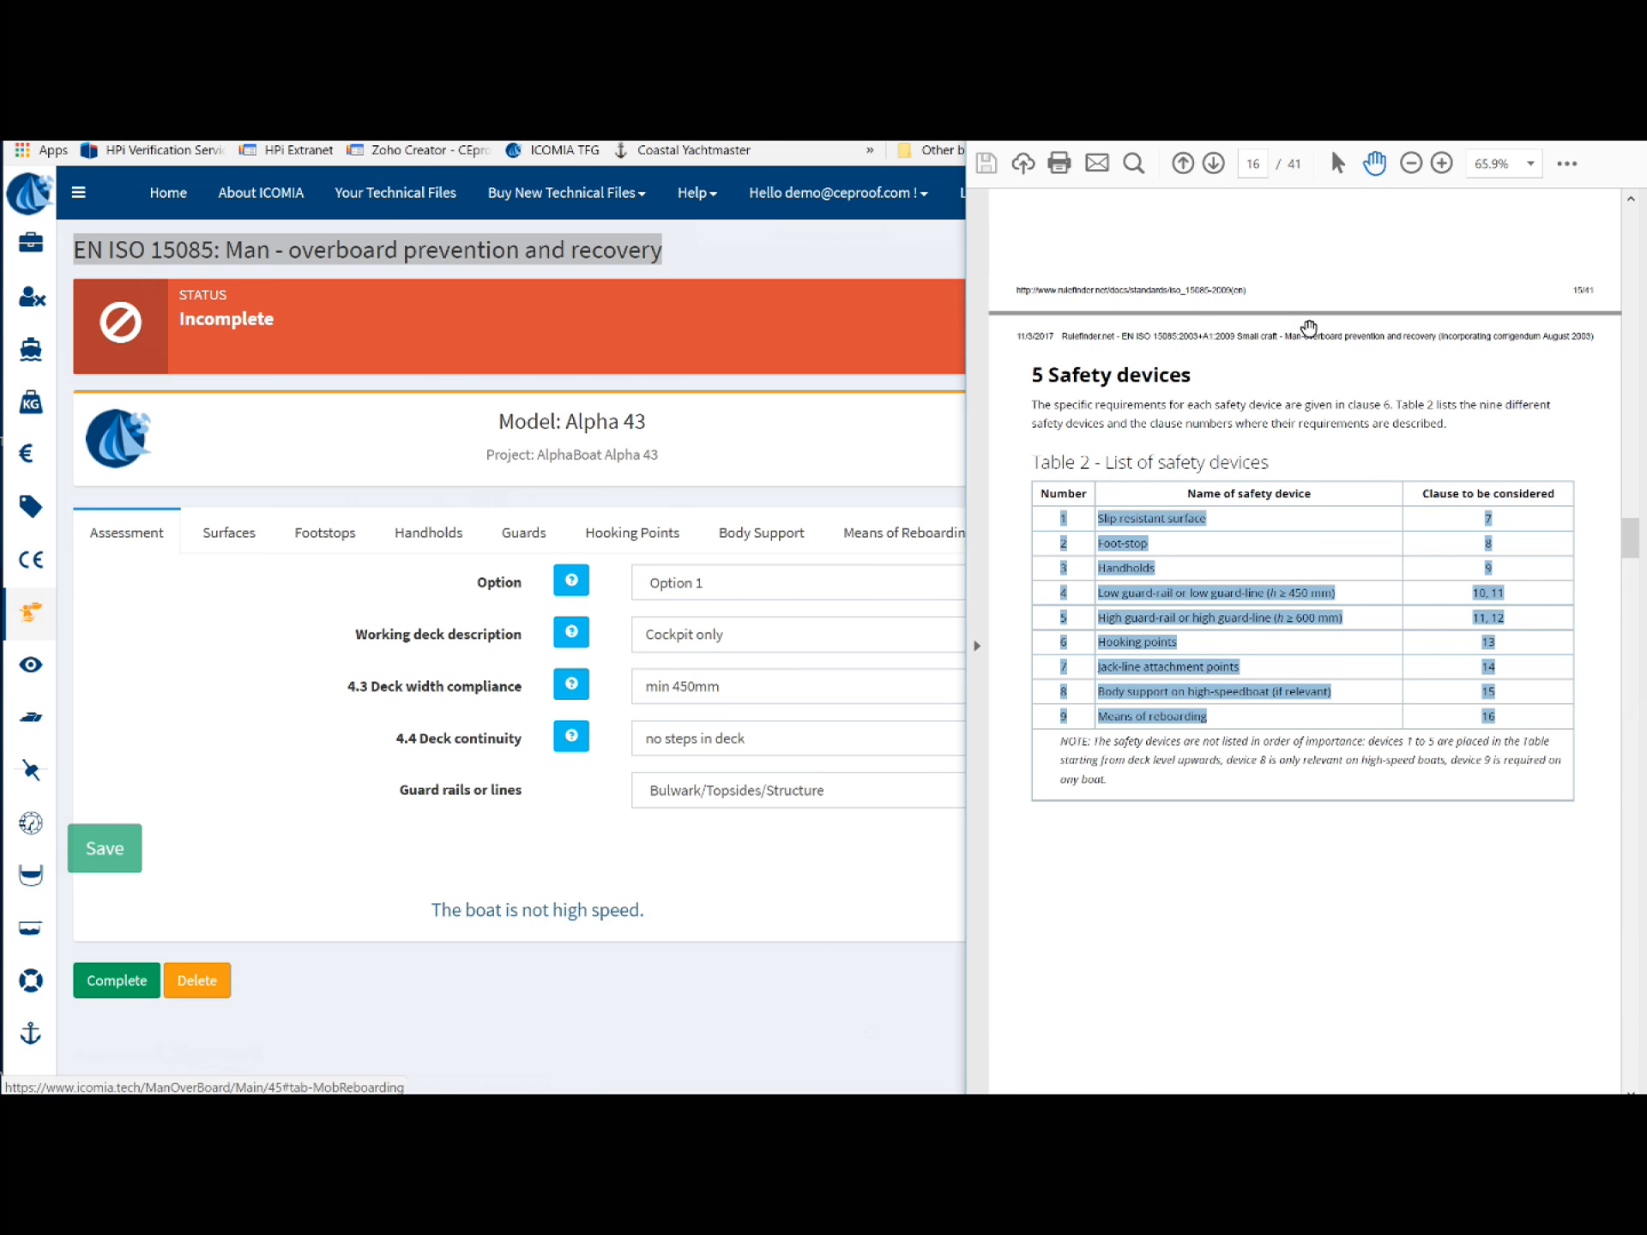
pyautogui.click(1514, 60)
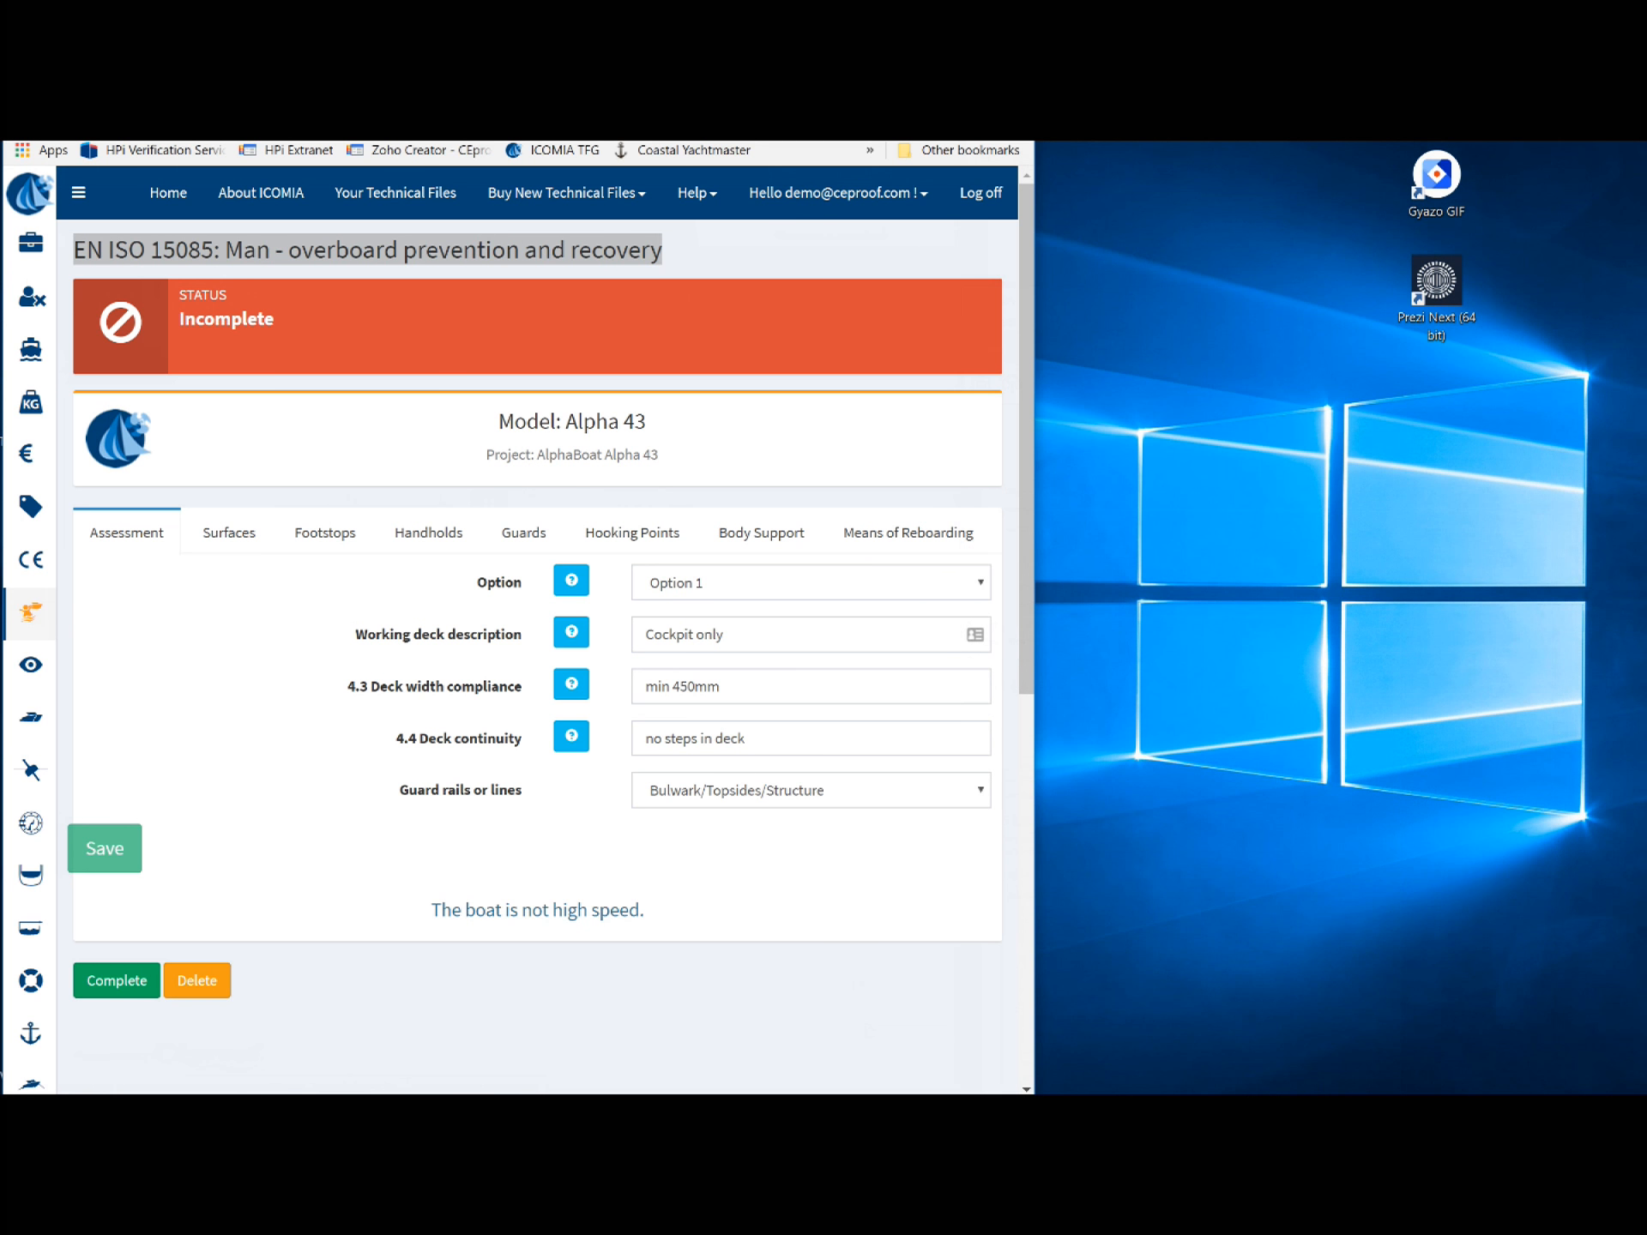
pyautogui.click(975, 82)
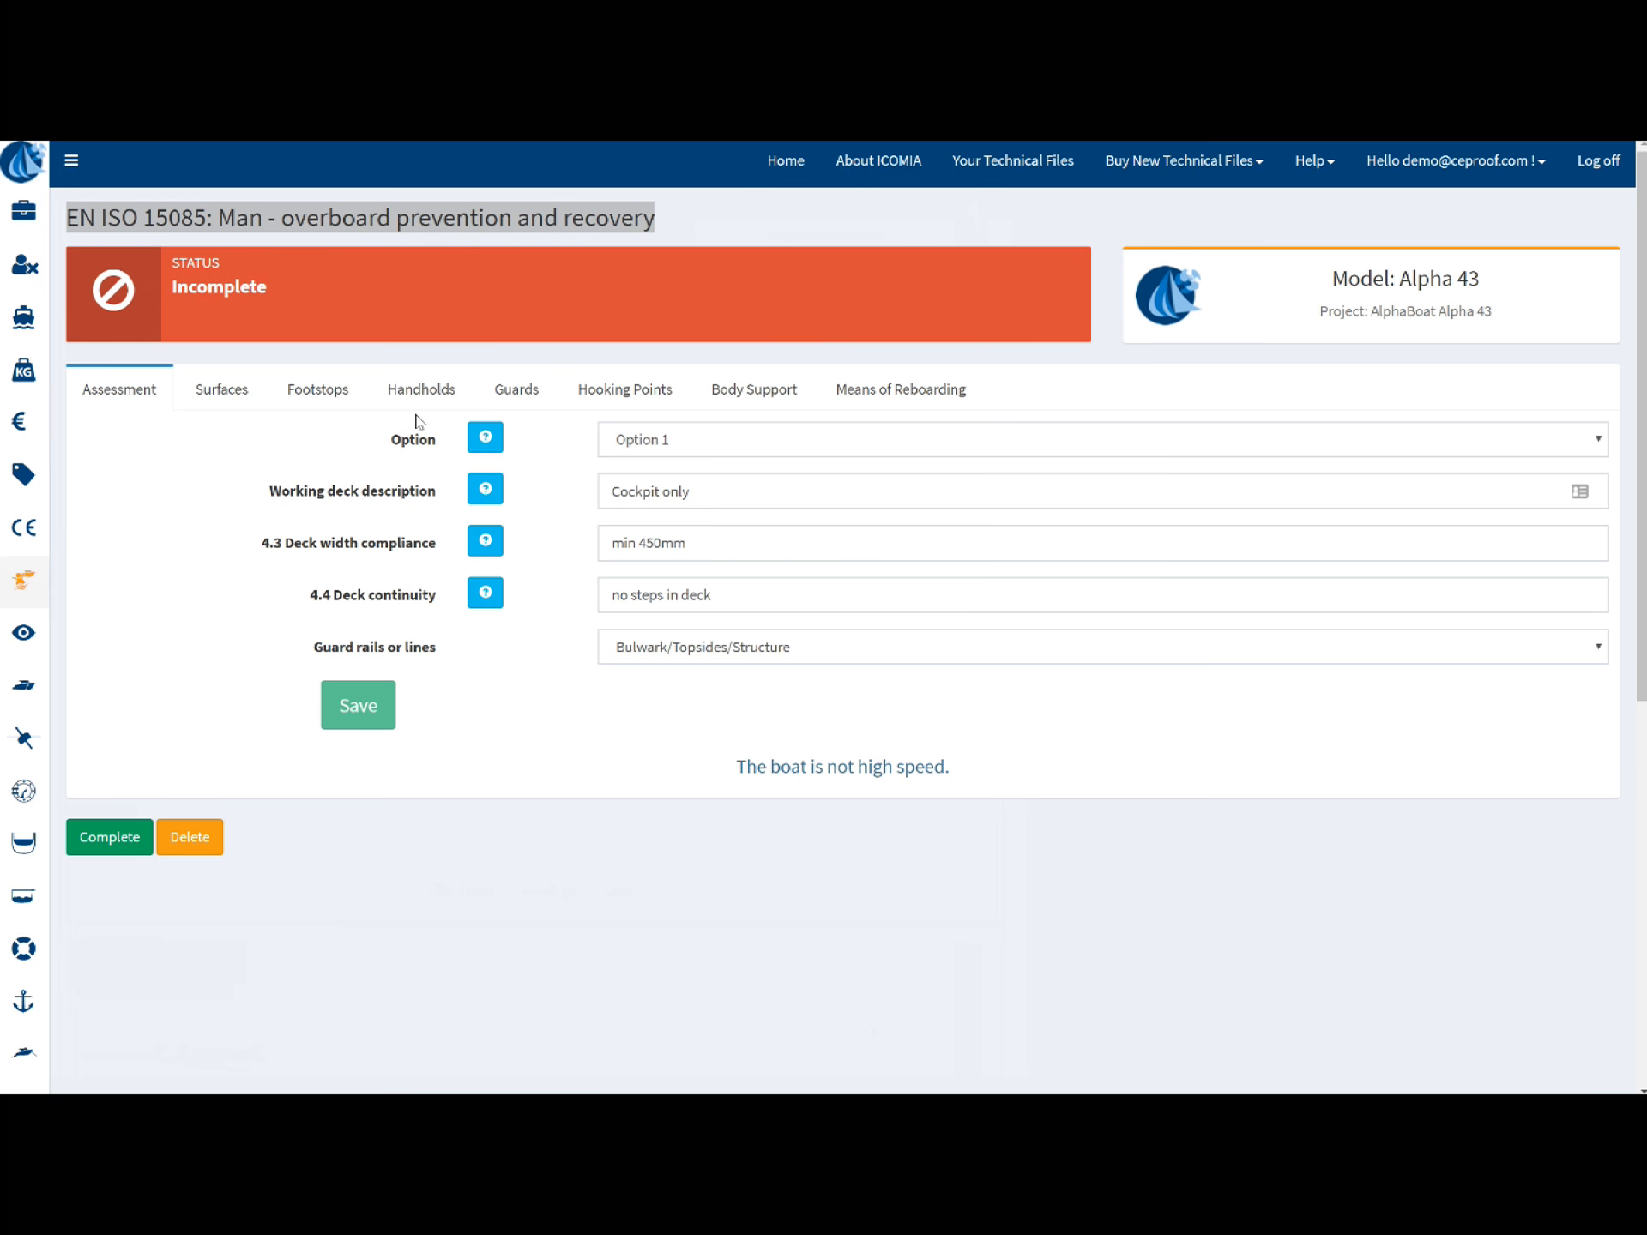
# Open the Handholds section and read the guidance for describing handhold arrangements (9.2)
pyautogui.click(442, 395)
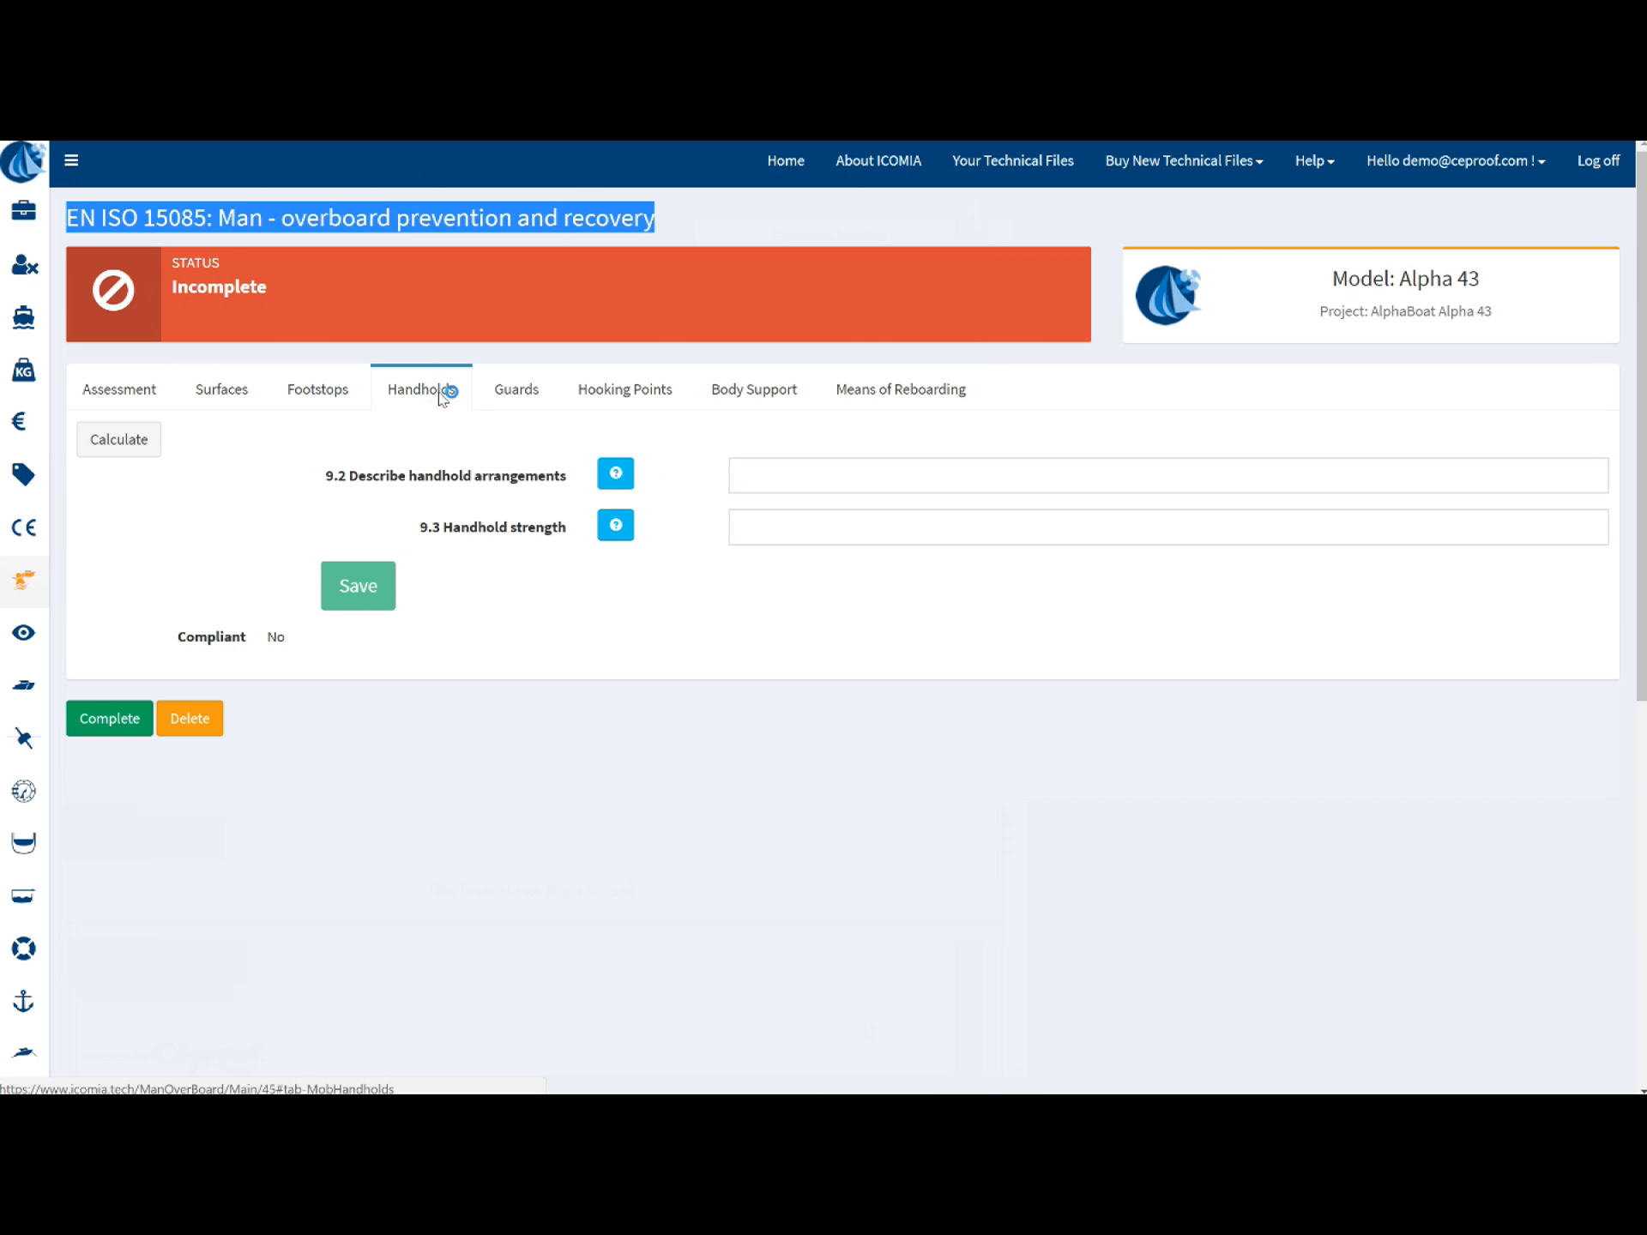
pyautogui.click(617, 482)
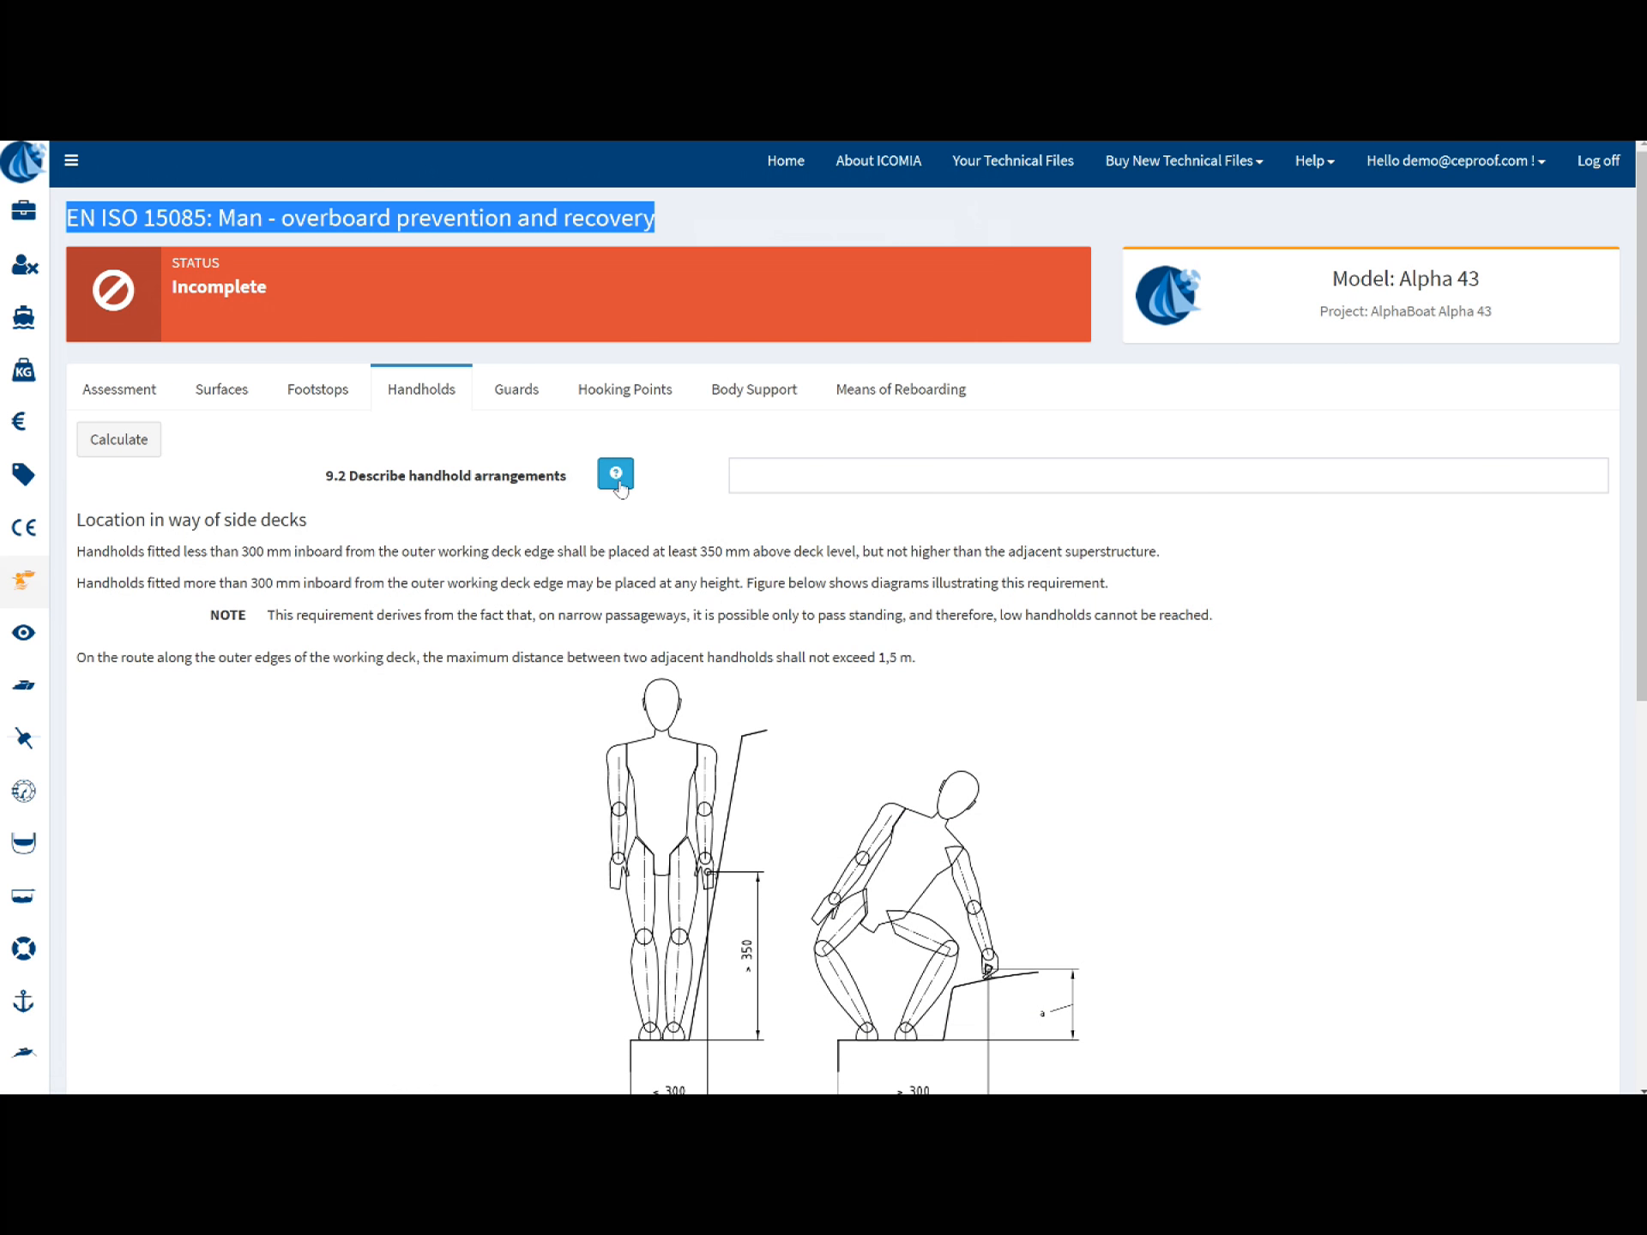
pyautogui.scroll(-3, 570, 633)
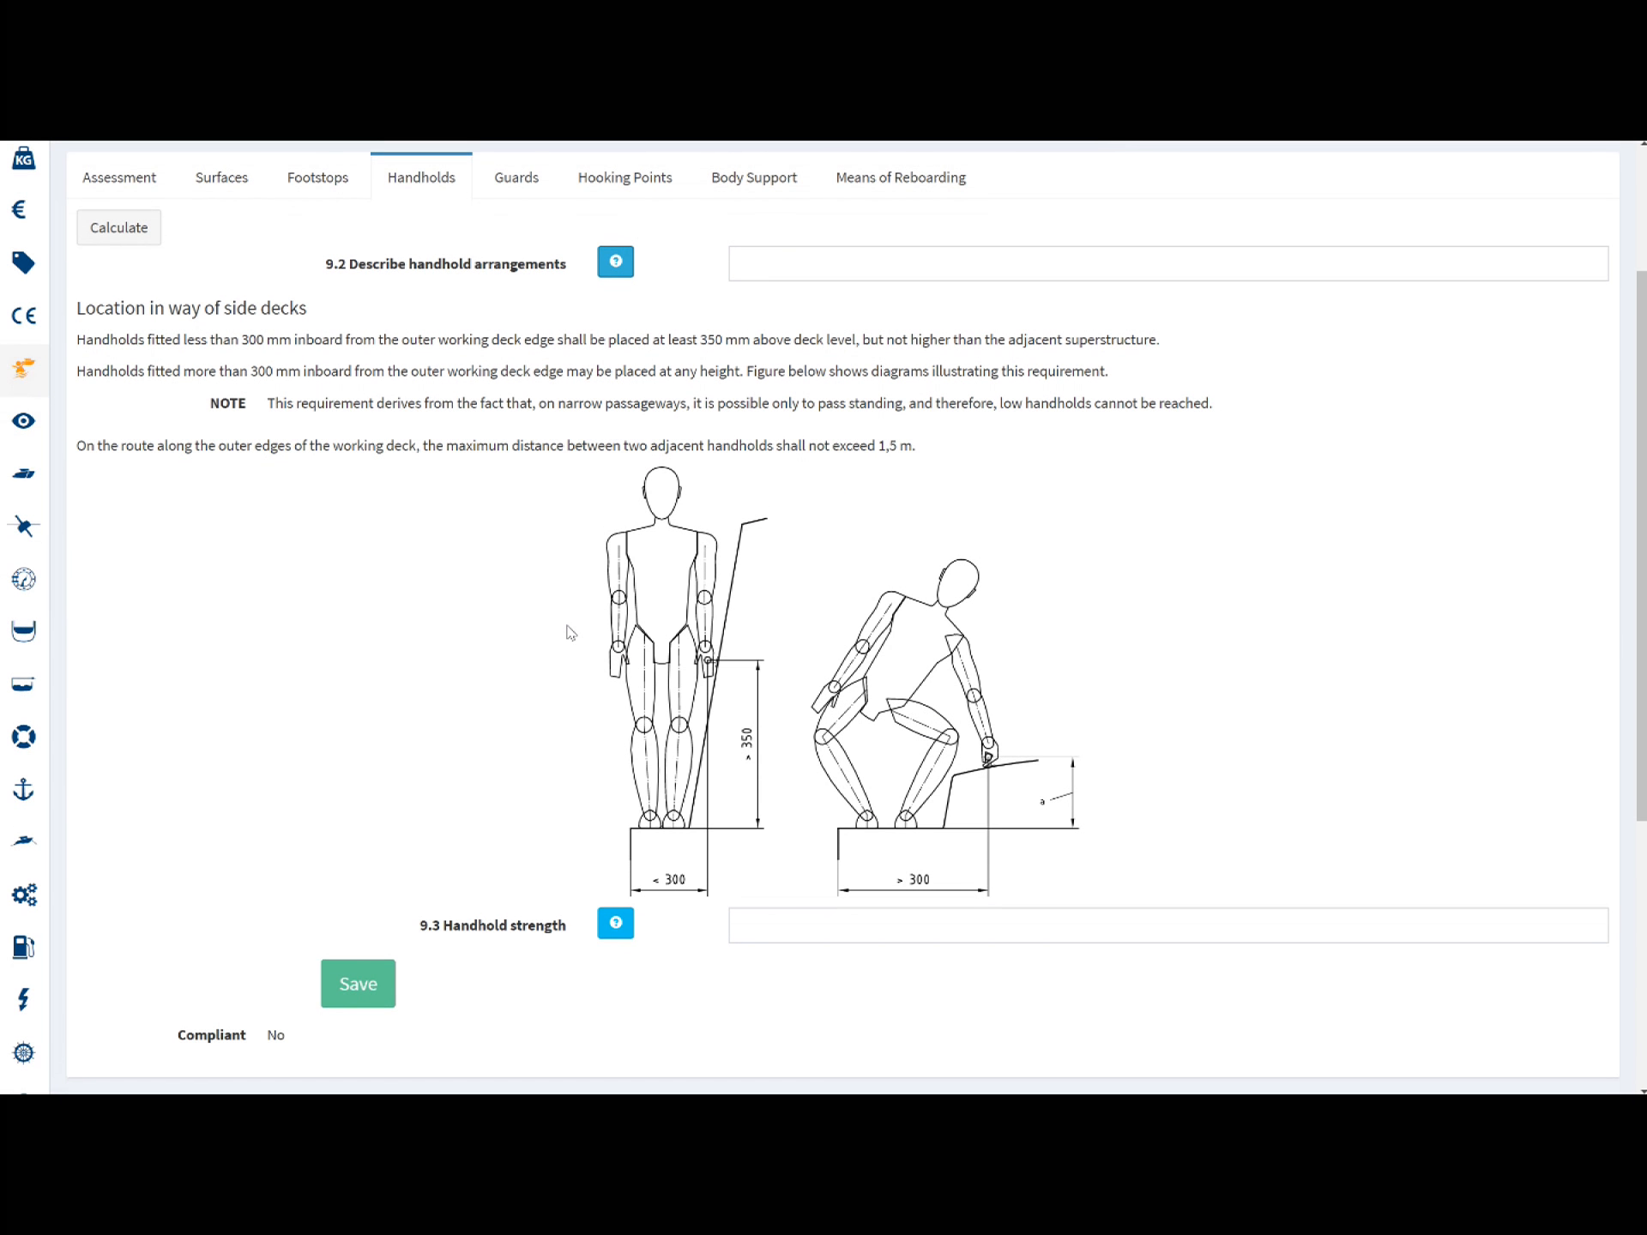
# Describe the handhold arrangements as stainless steel handrail on top of coaming around entire cockpit and on sides of centre console, all at least 600mm above cockpit sole
pyautogui.click(825, 270)
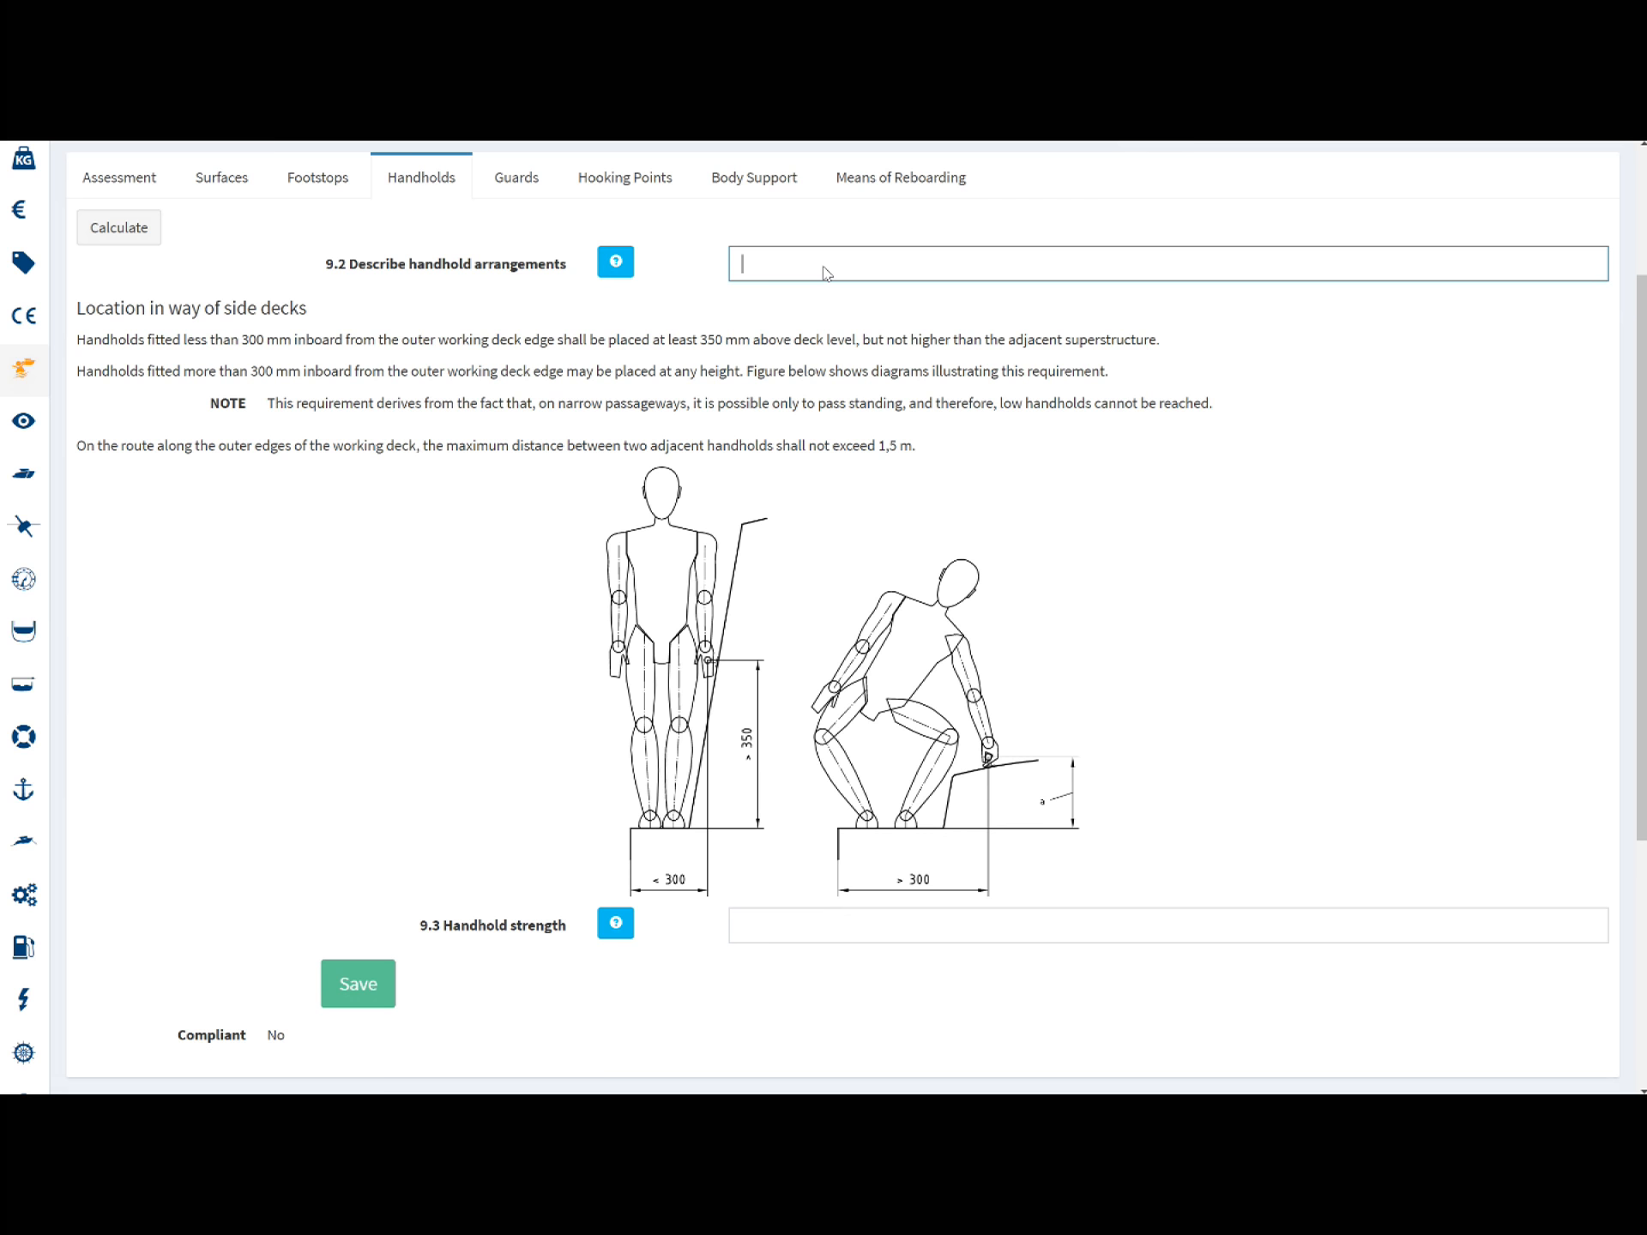
pyautogui.write('S')
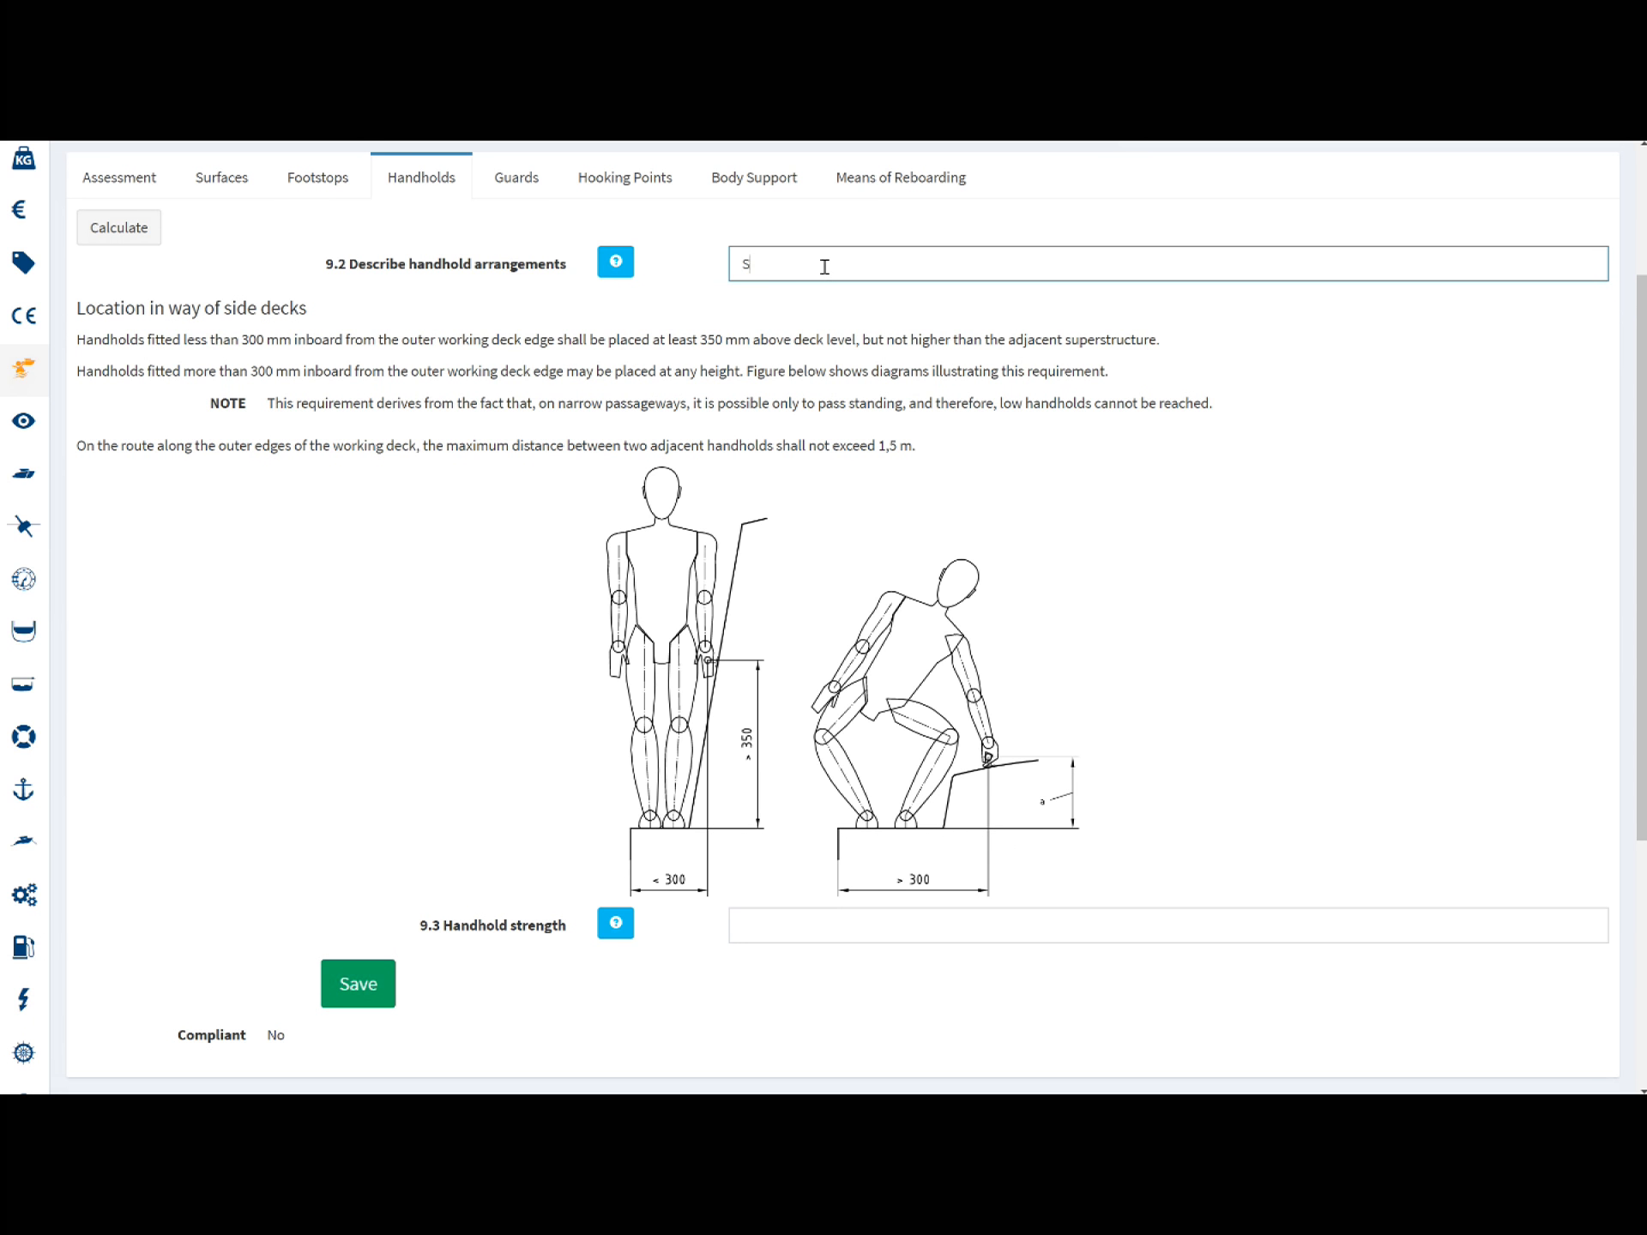
pyautogui.write('tainless steel handrail on top of h')
pyautogui.press('BackSpace')
pyautogui.write('coaming around')
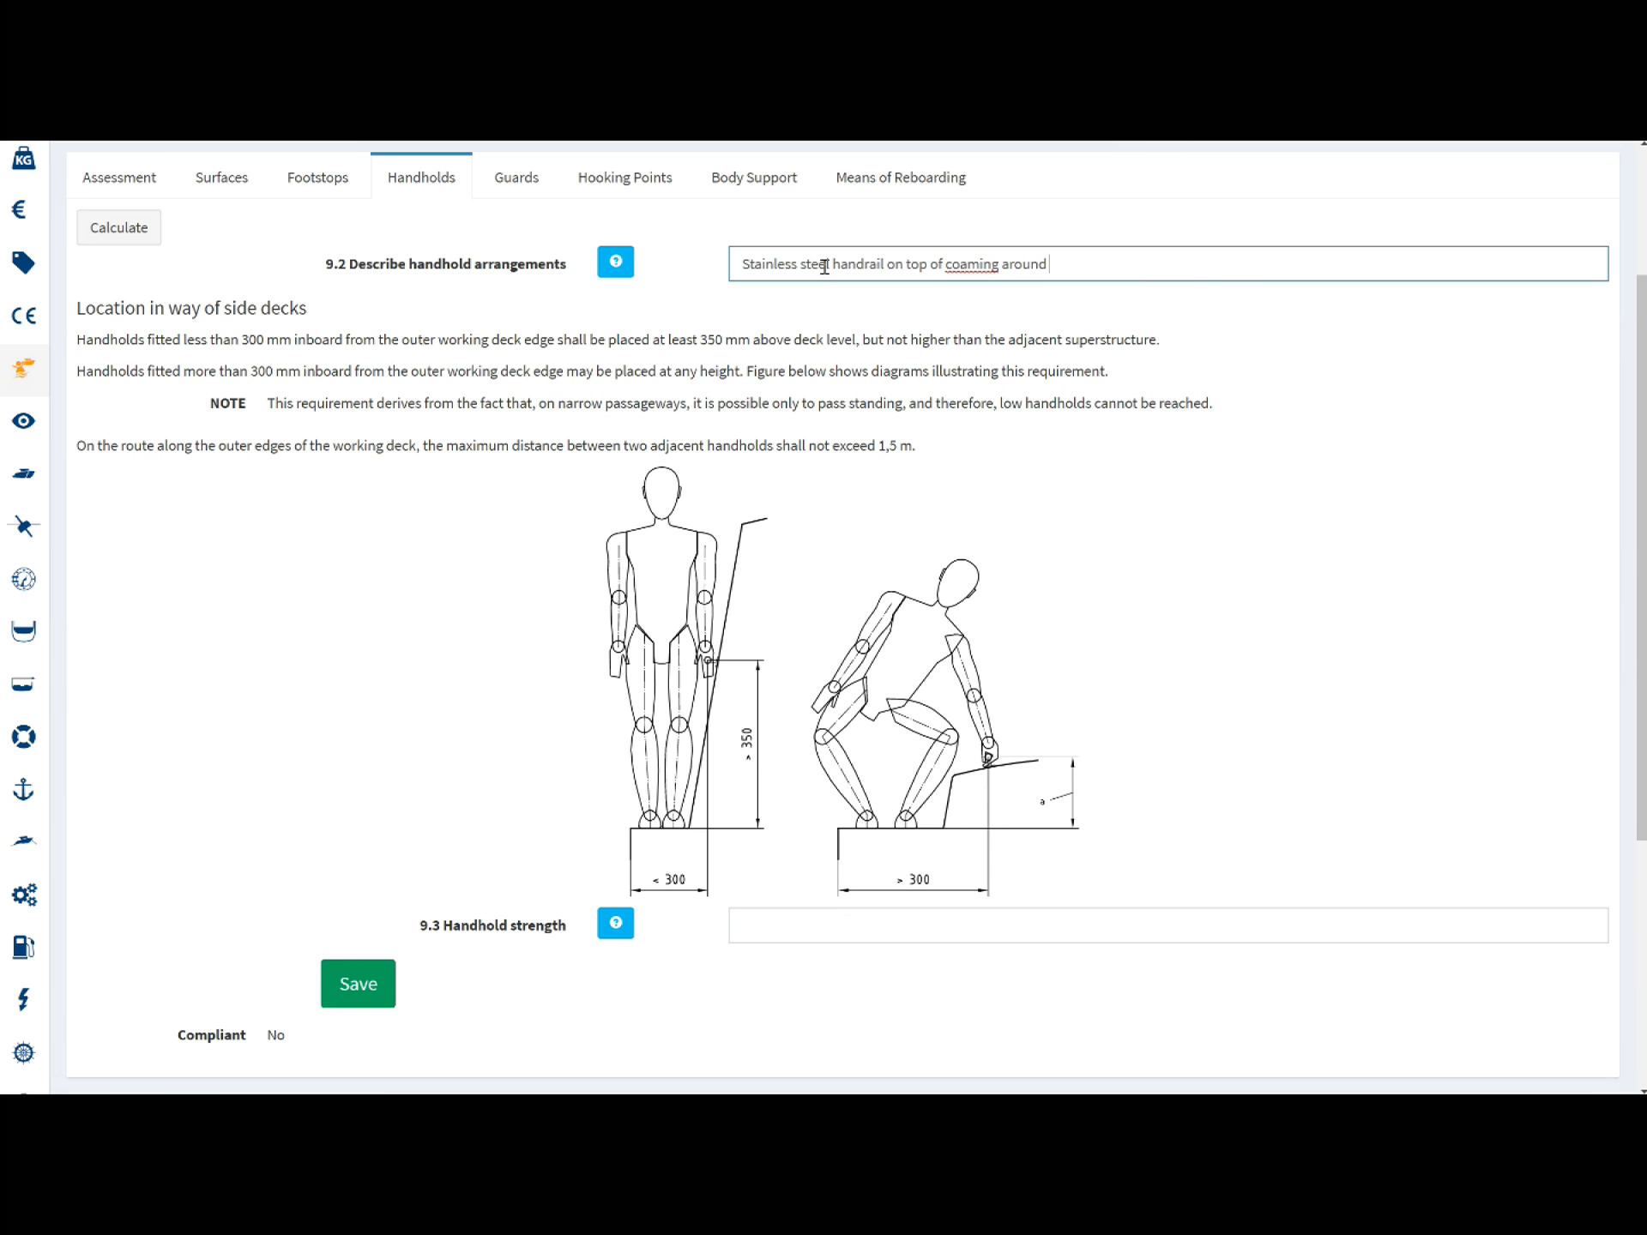
pyautogui.write(' entire cockpit')
pyautogui.write('and on sides of centre console. All are at least  600mm above the sole of the cockpit.')
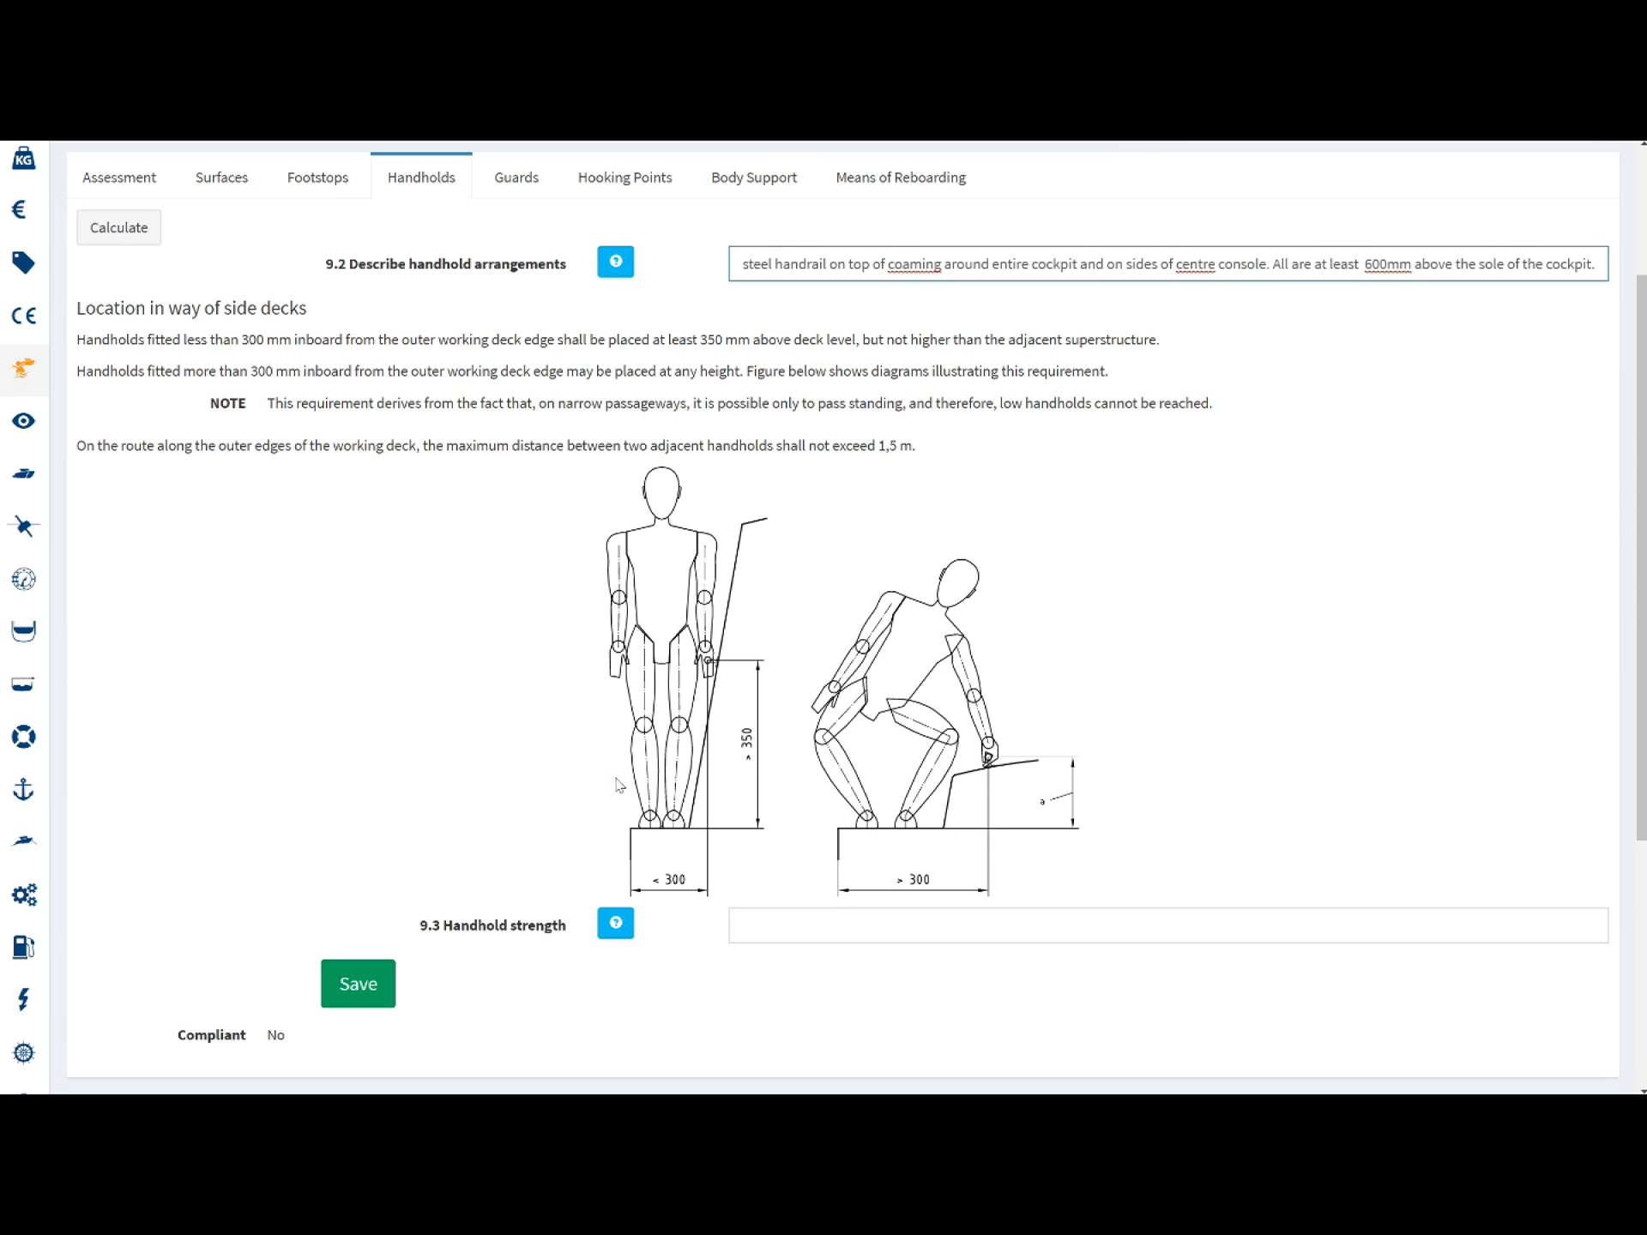
# Read the guidance for handhold strength (9.3) and highlight the required horizontal force
pyautogui.scroll(1, 772, 918)
pyautogui.scroll(-5, 784, 979)
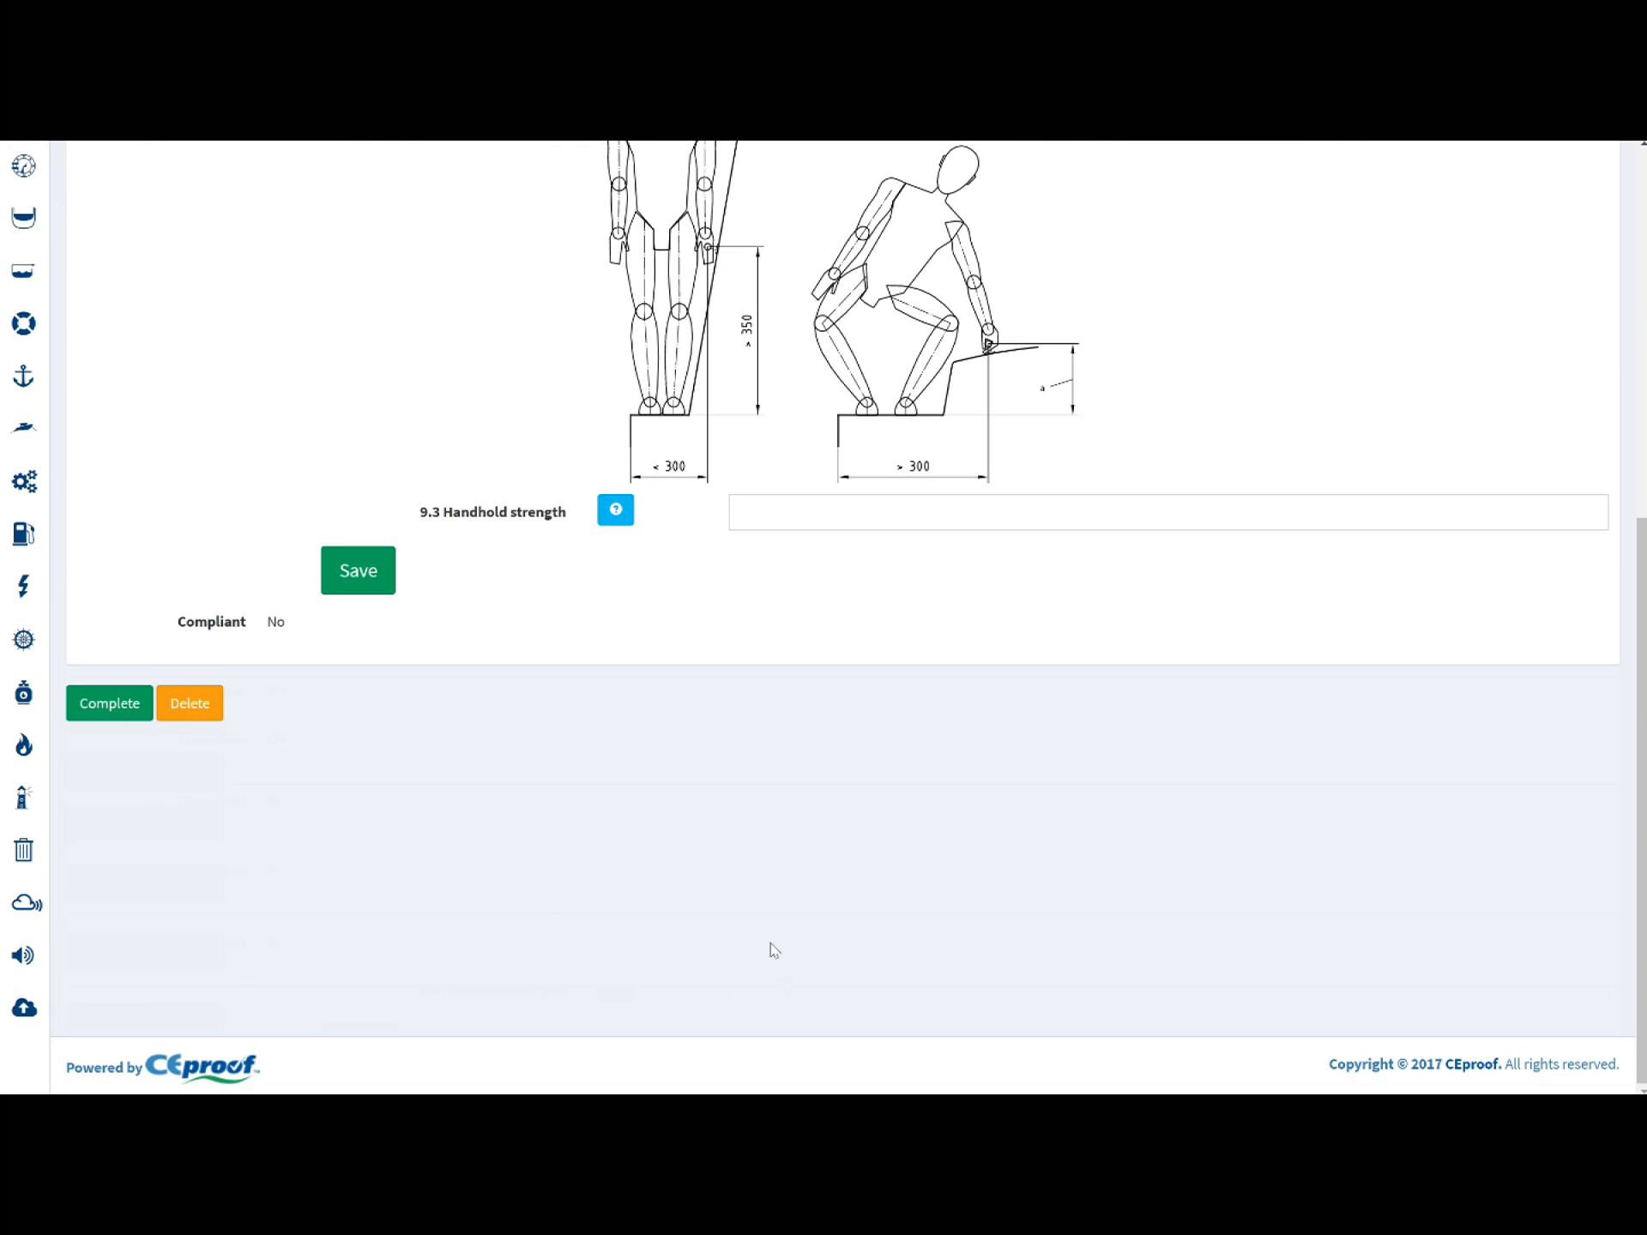
pyautogui.click(615, 509)
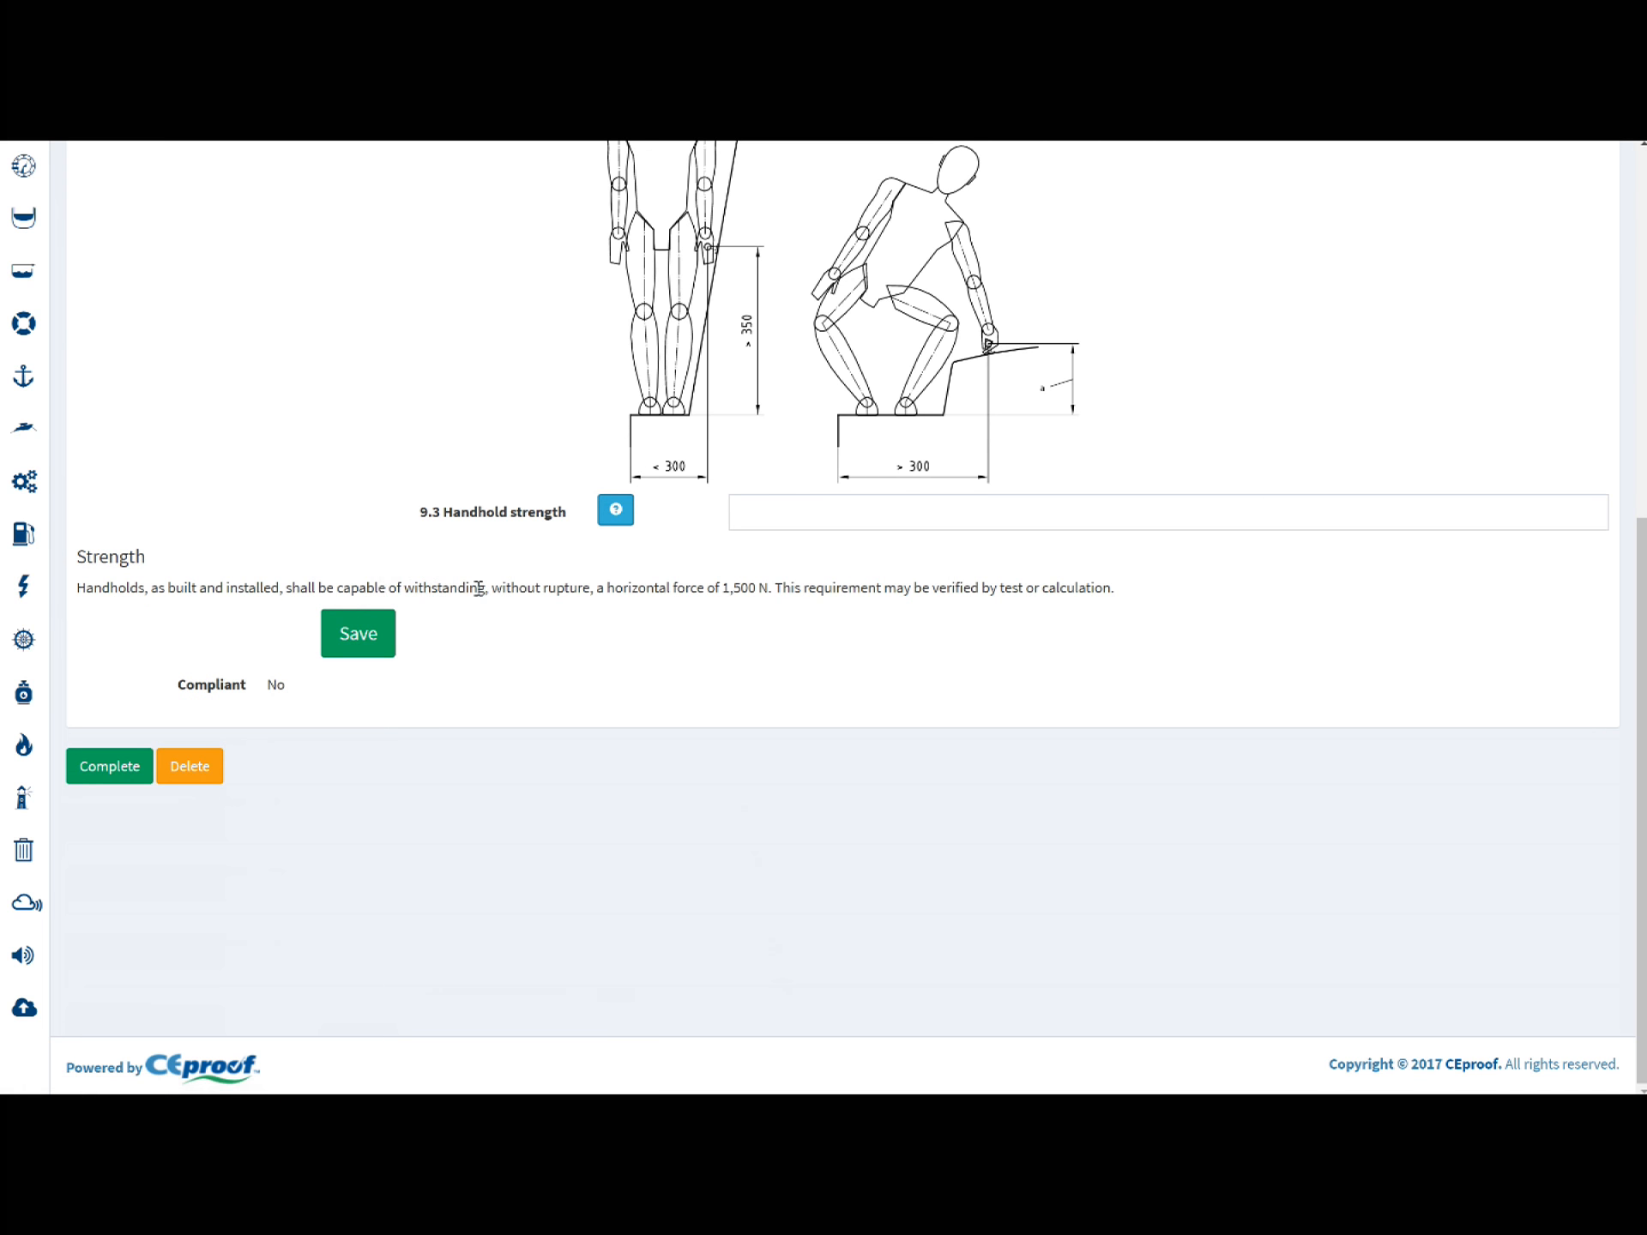
pyautogui.moveTo(598, 590); pyautogui.dragTo(766, 591)
pyautogui.click(818, 516)
pyautogui.scroll(6, 820, 544)
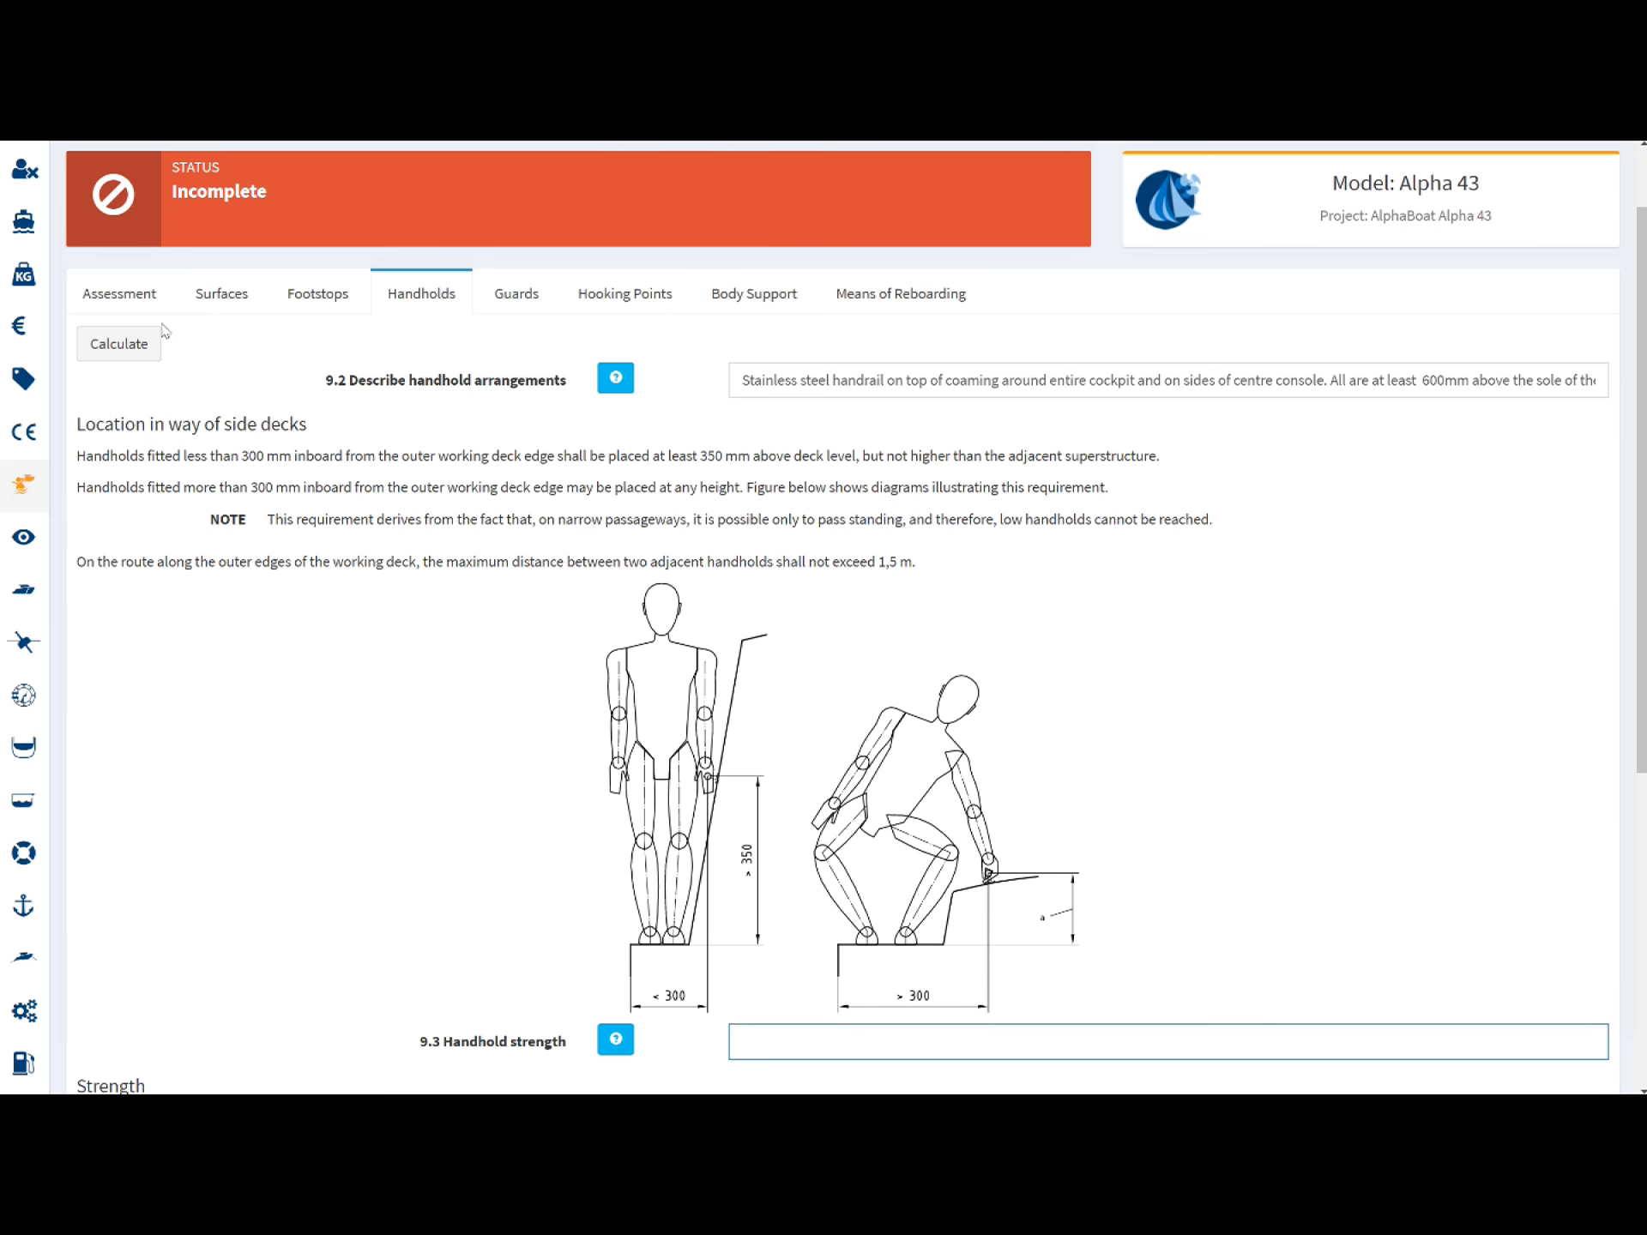
# Start the handhold strength calculation, setting the handhold body material to Stainless steel (316L) and the distance between fixings to 800
pyautogui.click(133, 343)
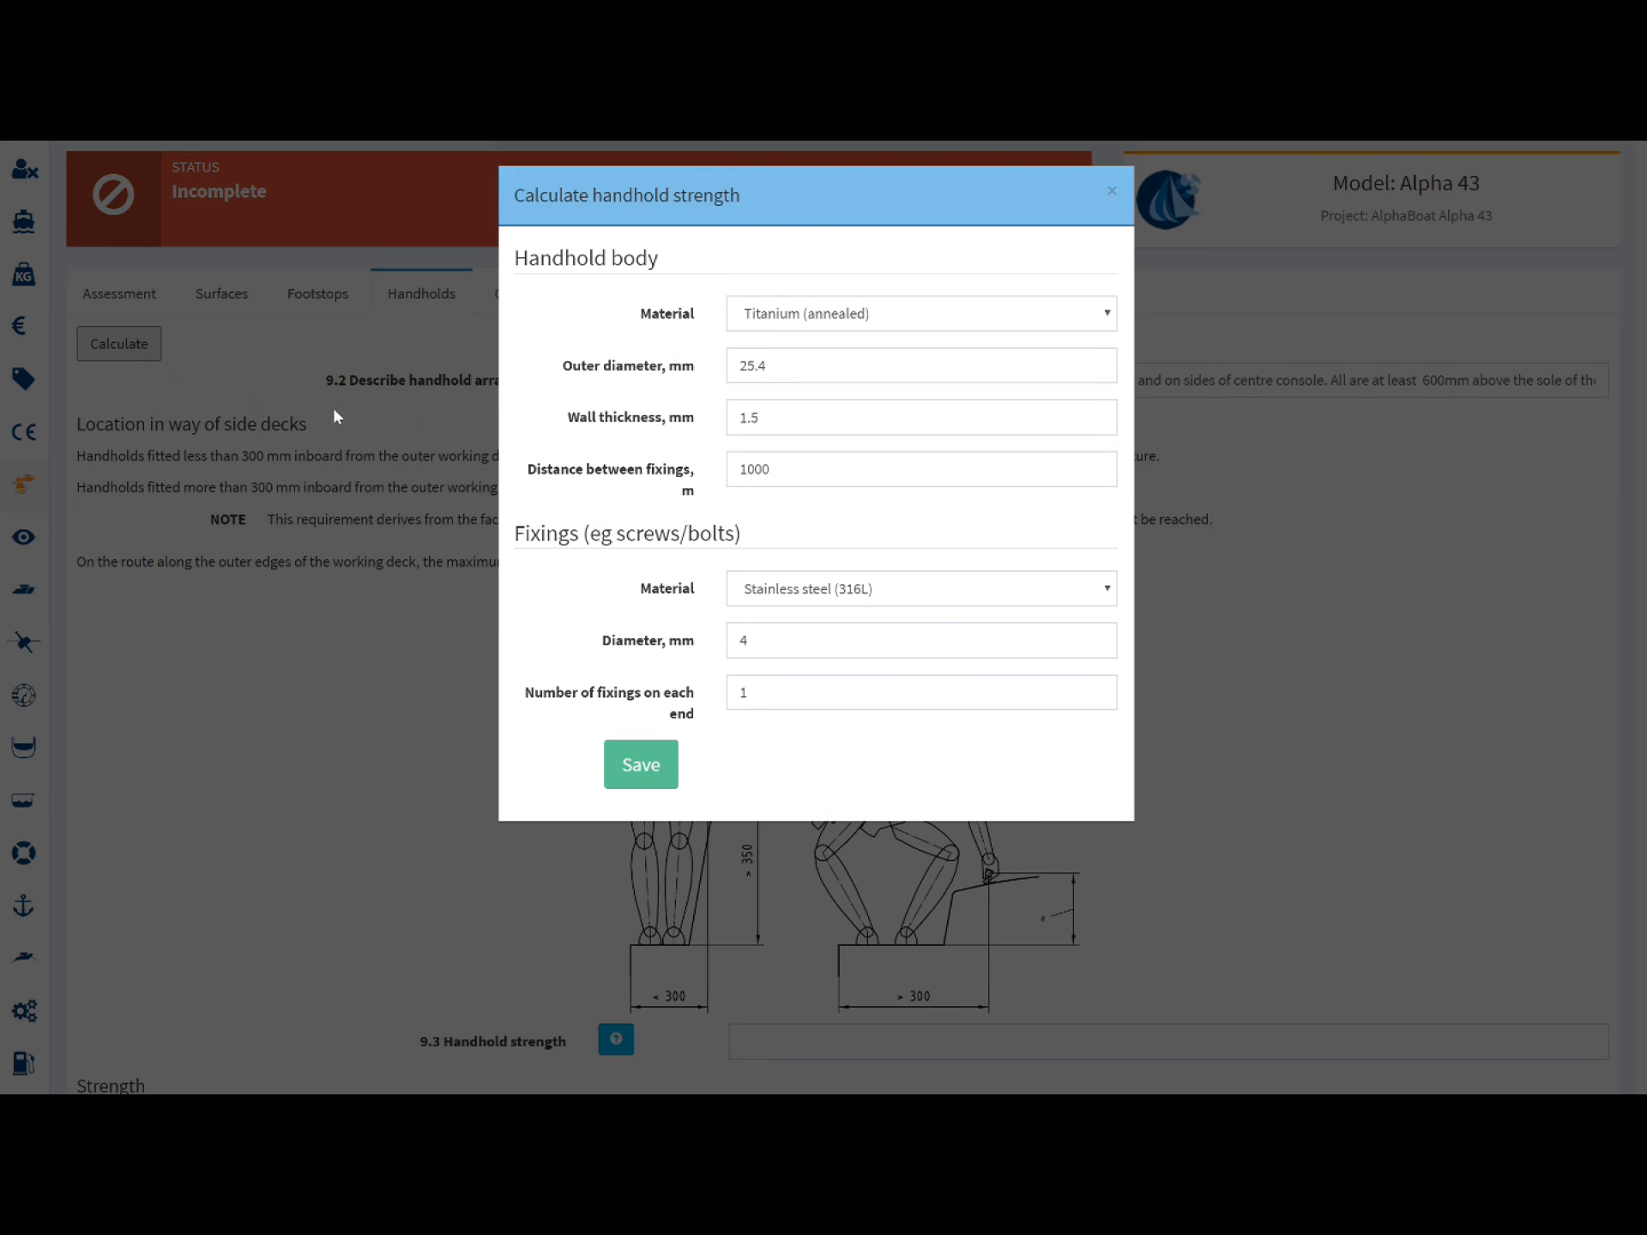
pyautogui.click(857, 313)
pyautogui.click(856, 345)
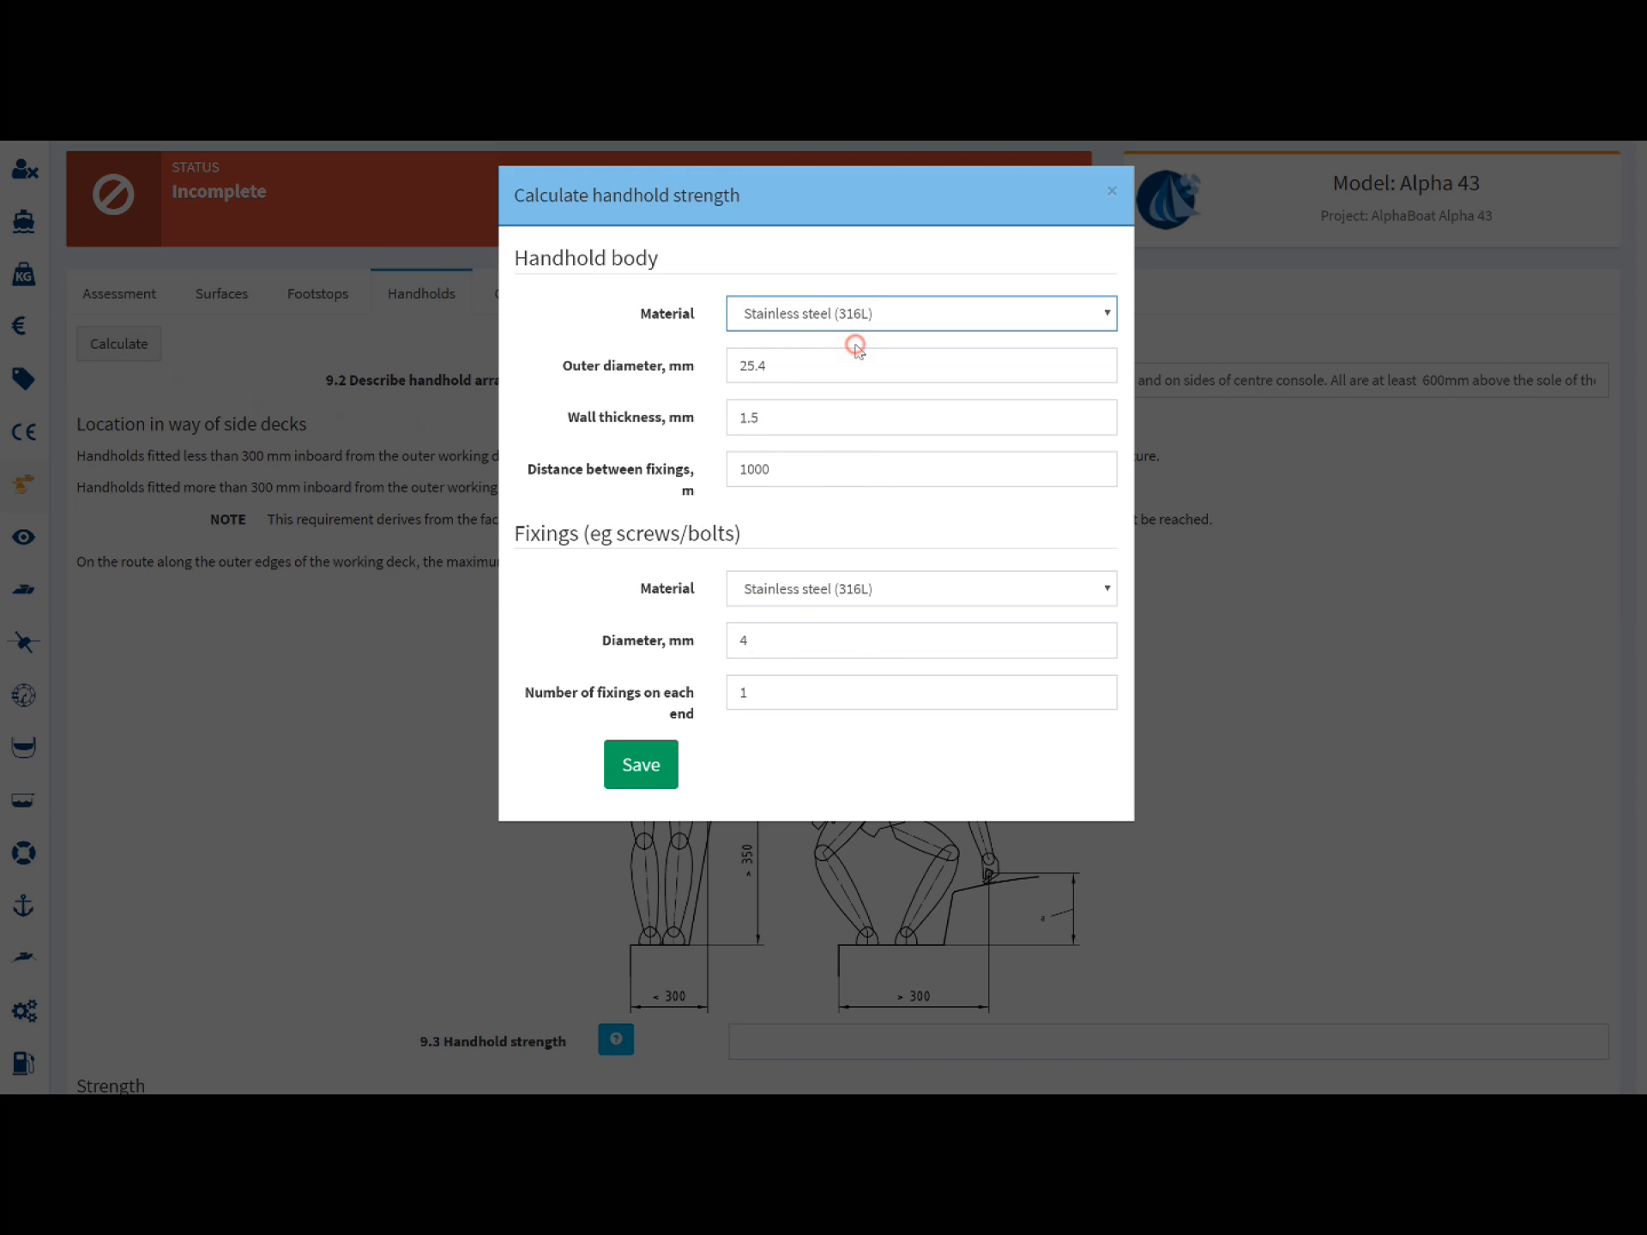
pyautogui.click(835, 365)
pyautogui.click(812, 417)
pyautogui.click(806, 468)
pyautogui.doubleClick(804, 469)
pyautogui.write('800')
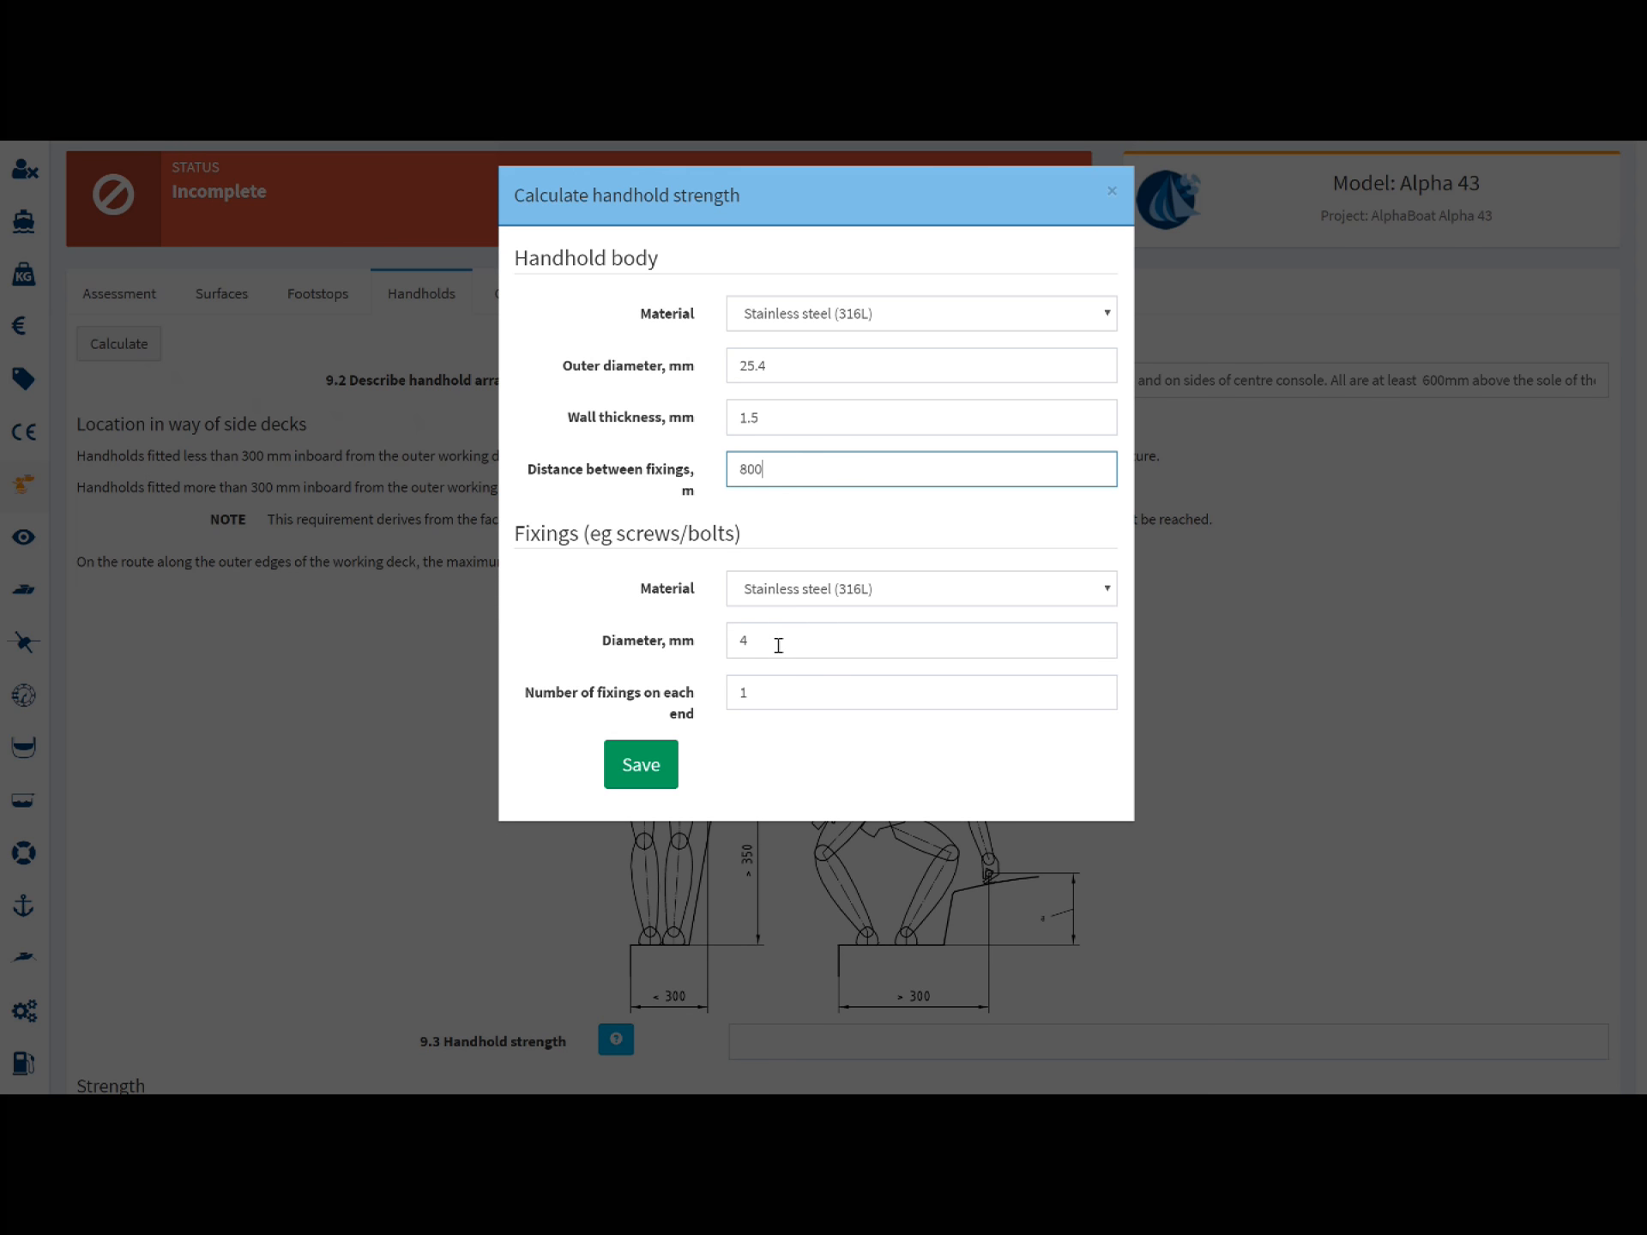
# Set the handhold fixings' diameter to 5 mm and save the strength calculation
pyautogui.click(766, 696)
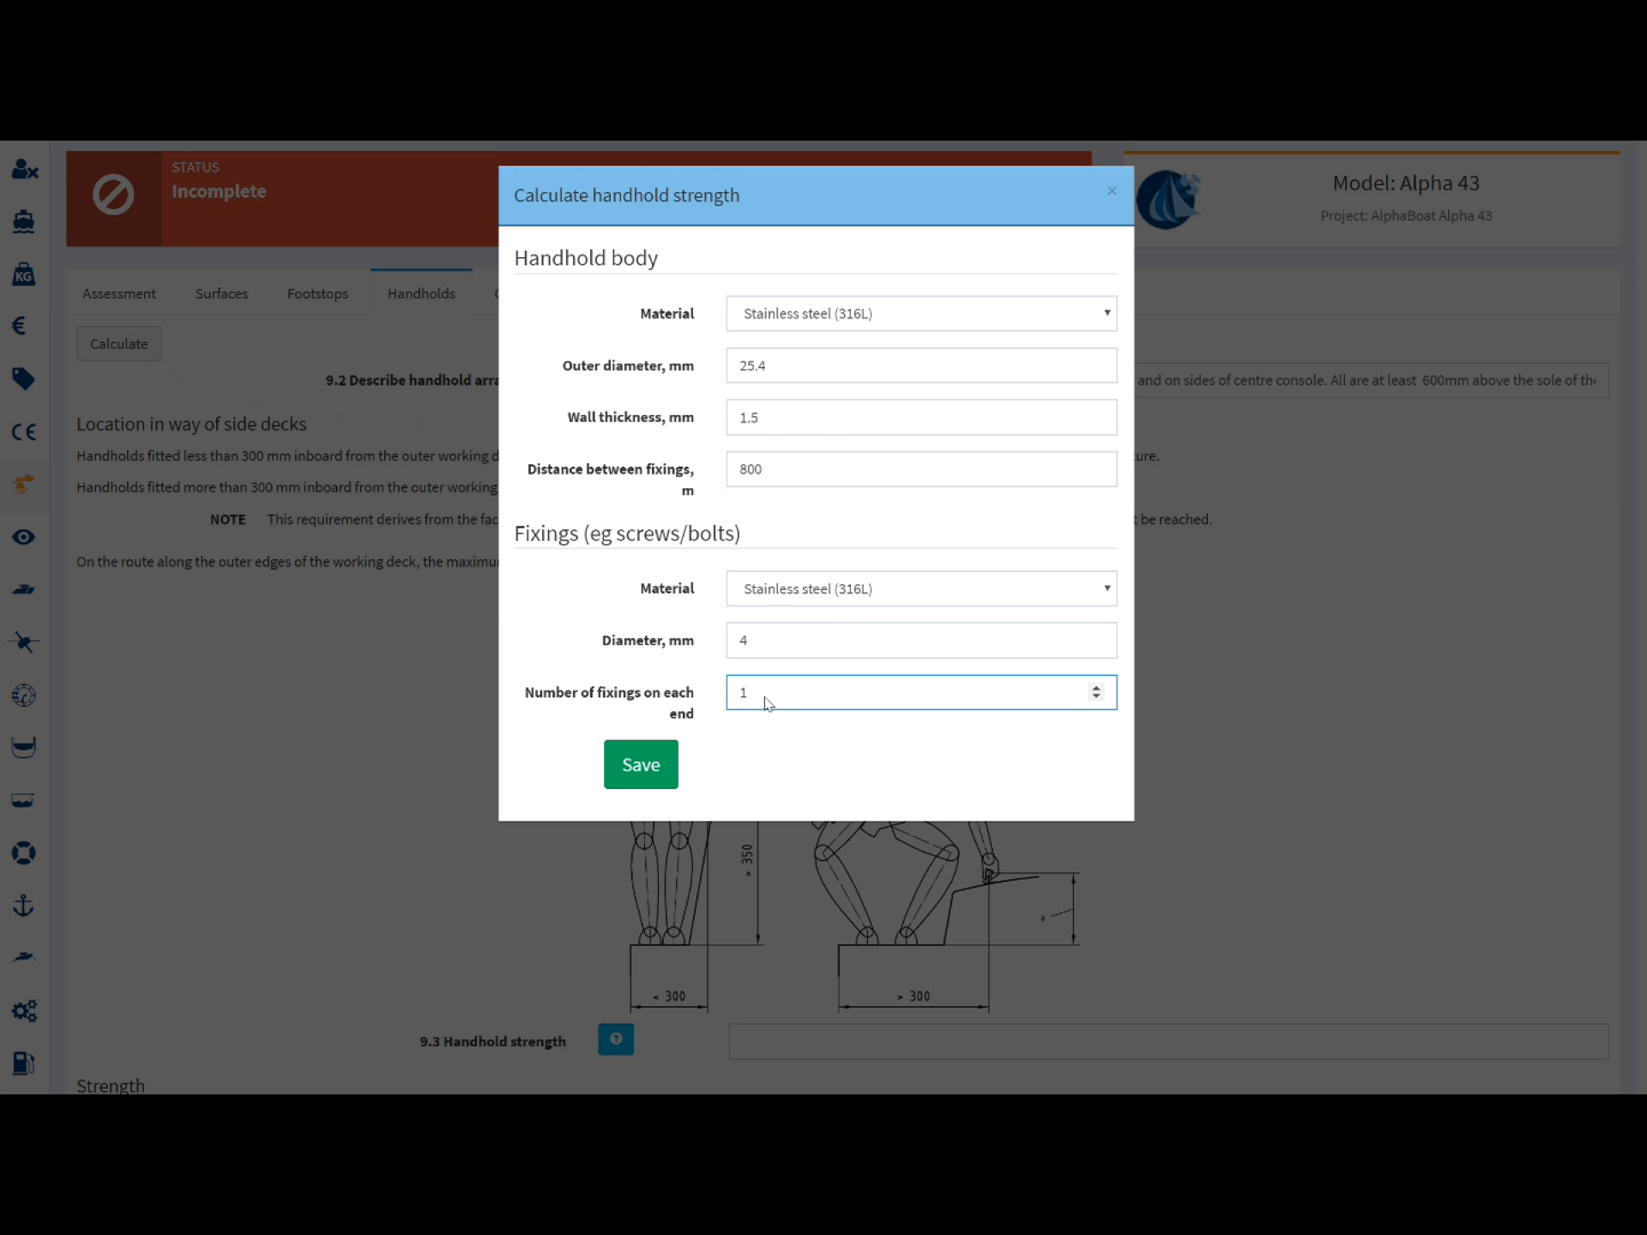
pyautogui.doubleClick(748, 642)
pyautogui.write('5')
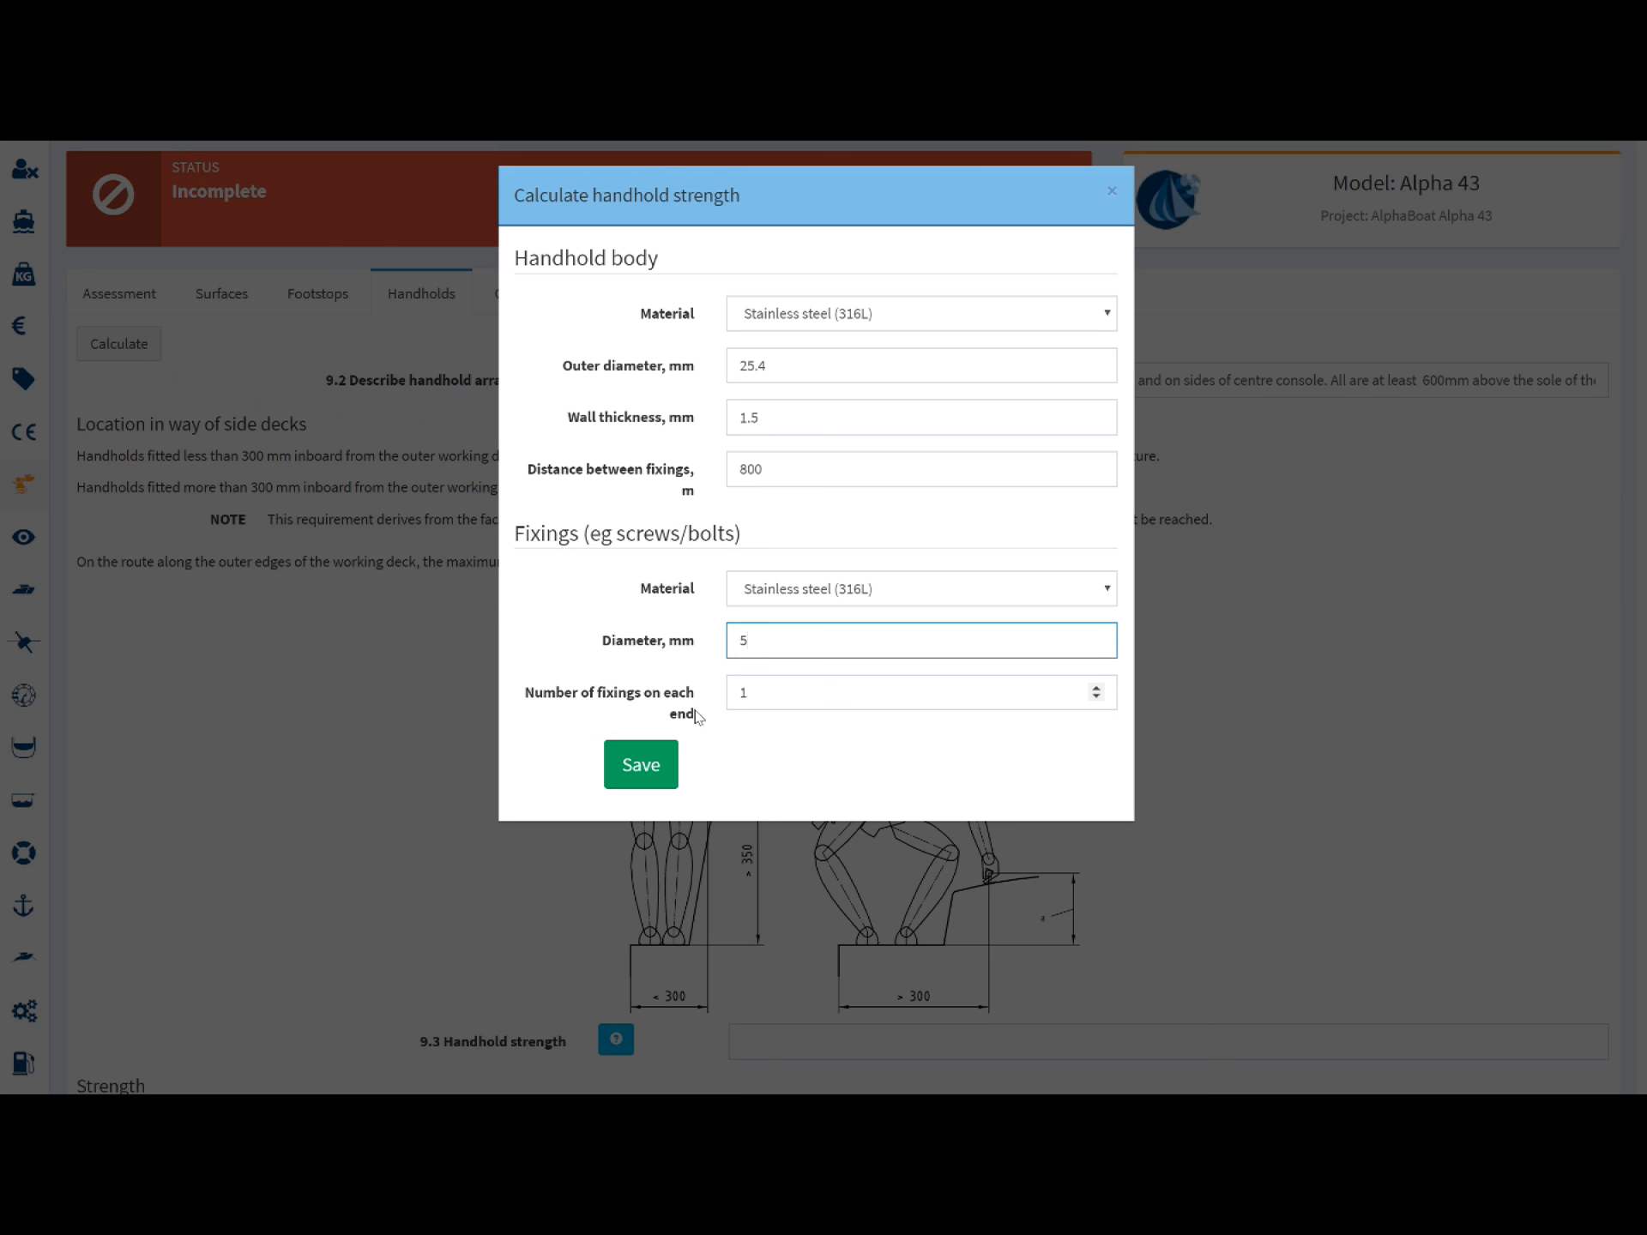
pyautogui.click(636, 770)
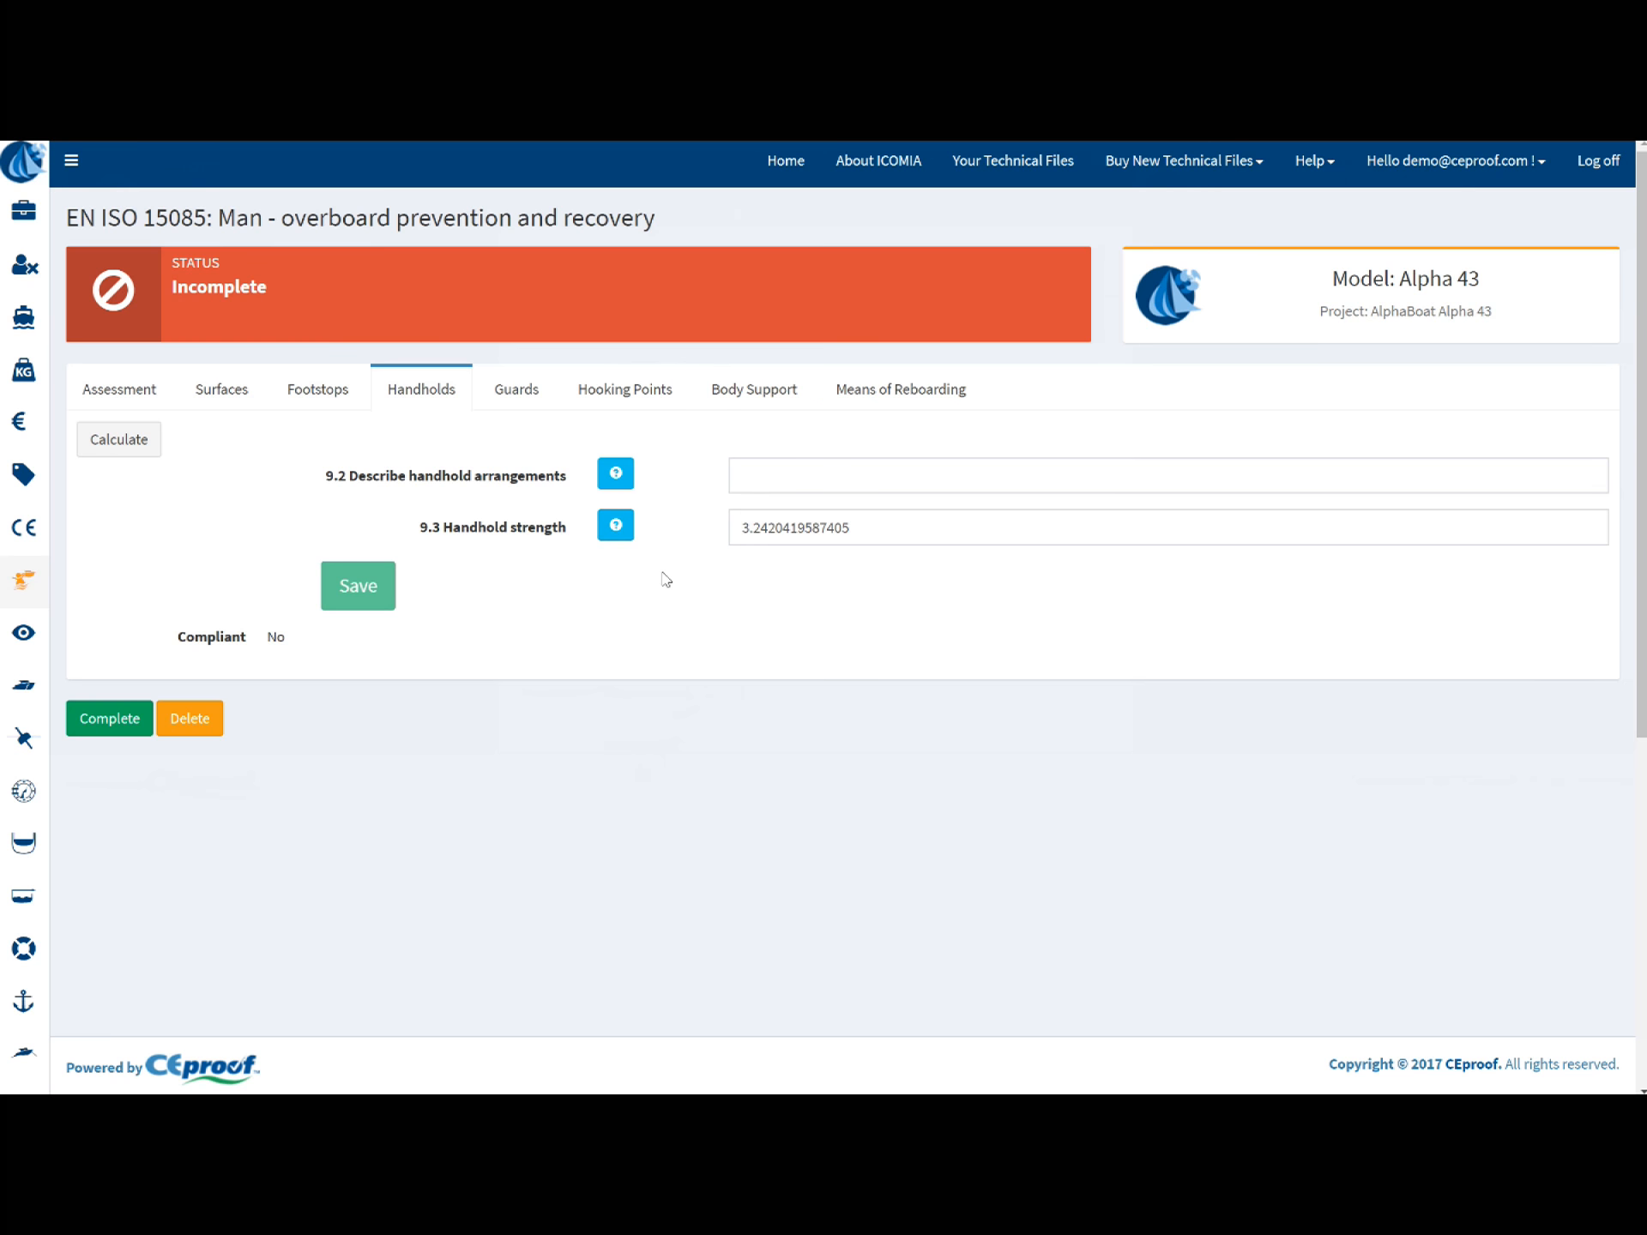
# Review the Means of Reboarding requirements for no device, an ISO-compliant ladder and another reboarding device, leaving the last option selected
pyautogui.click(876, 396)
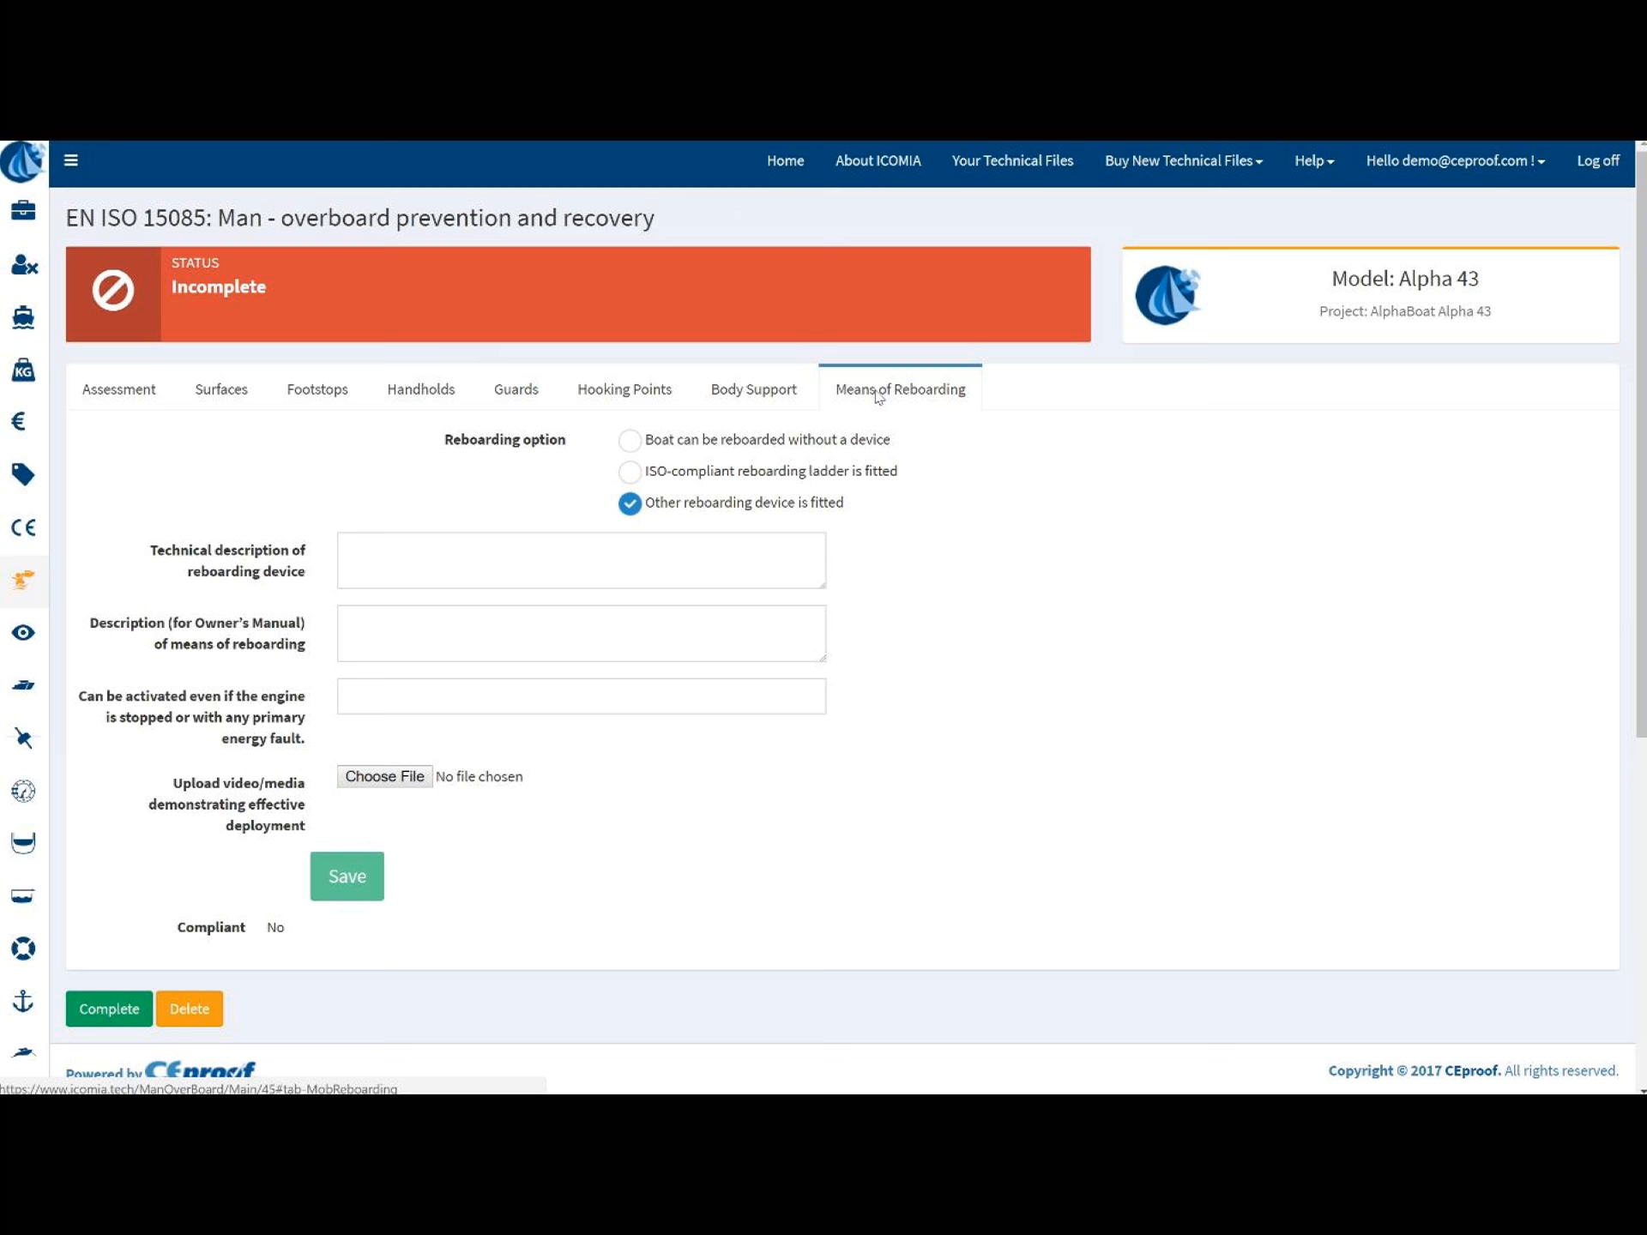
pyautogui.click(631, 441)
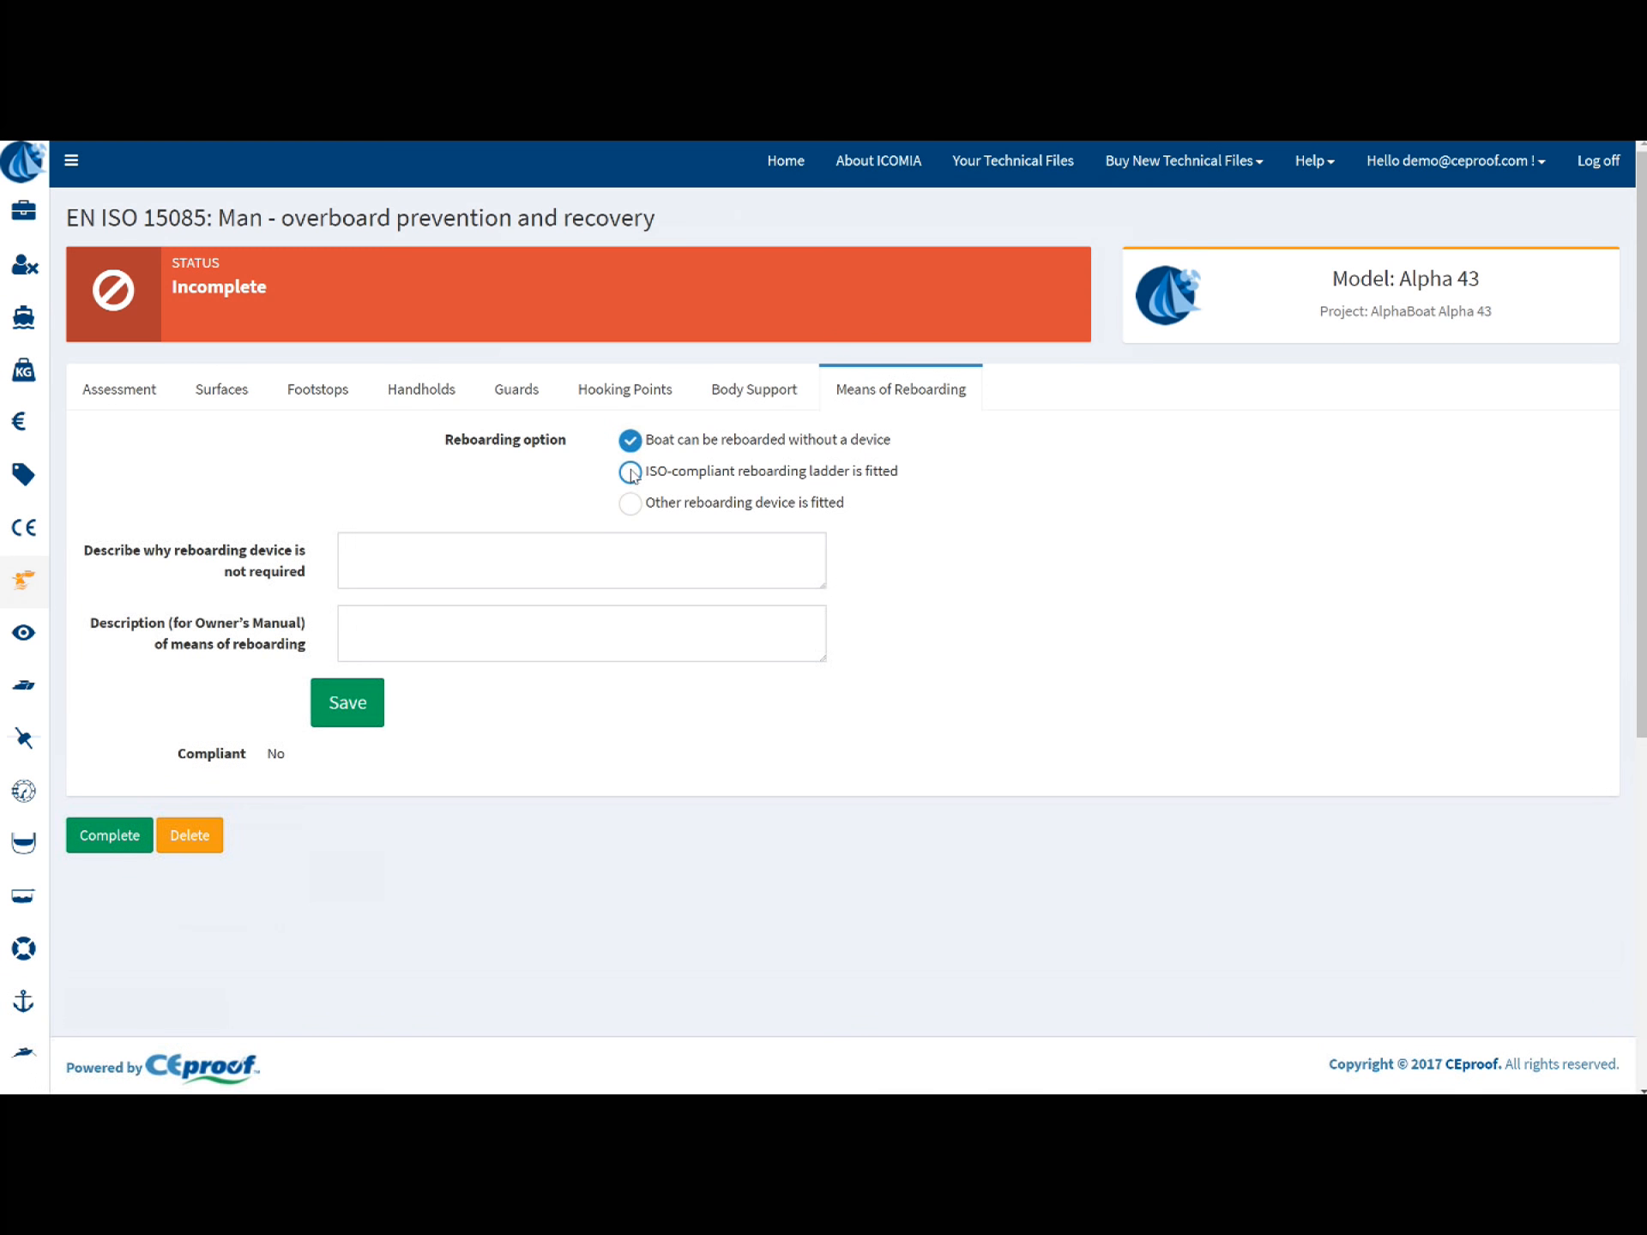
pyautogui.click(631, 472)
pyautogui.scroll(-5, 650, 611)
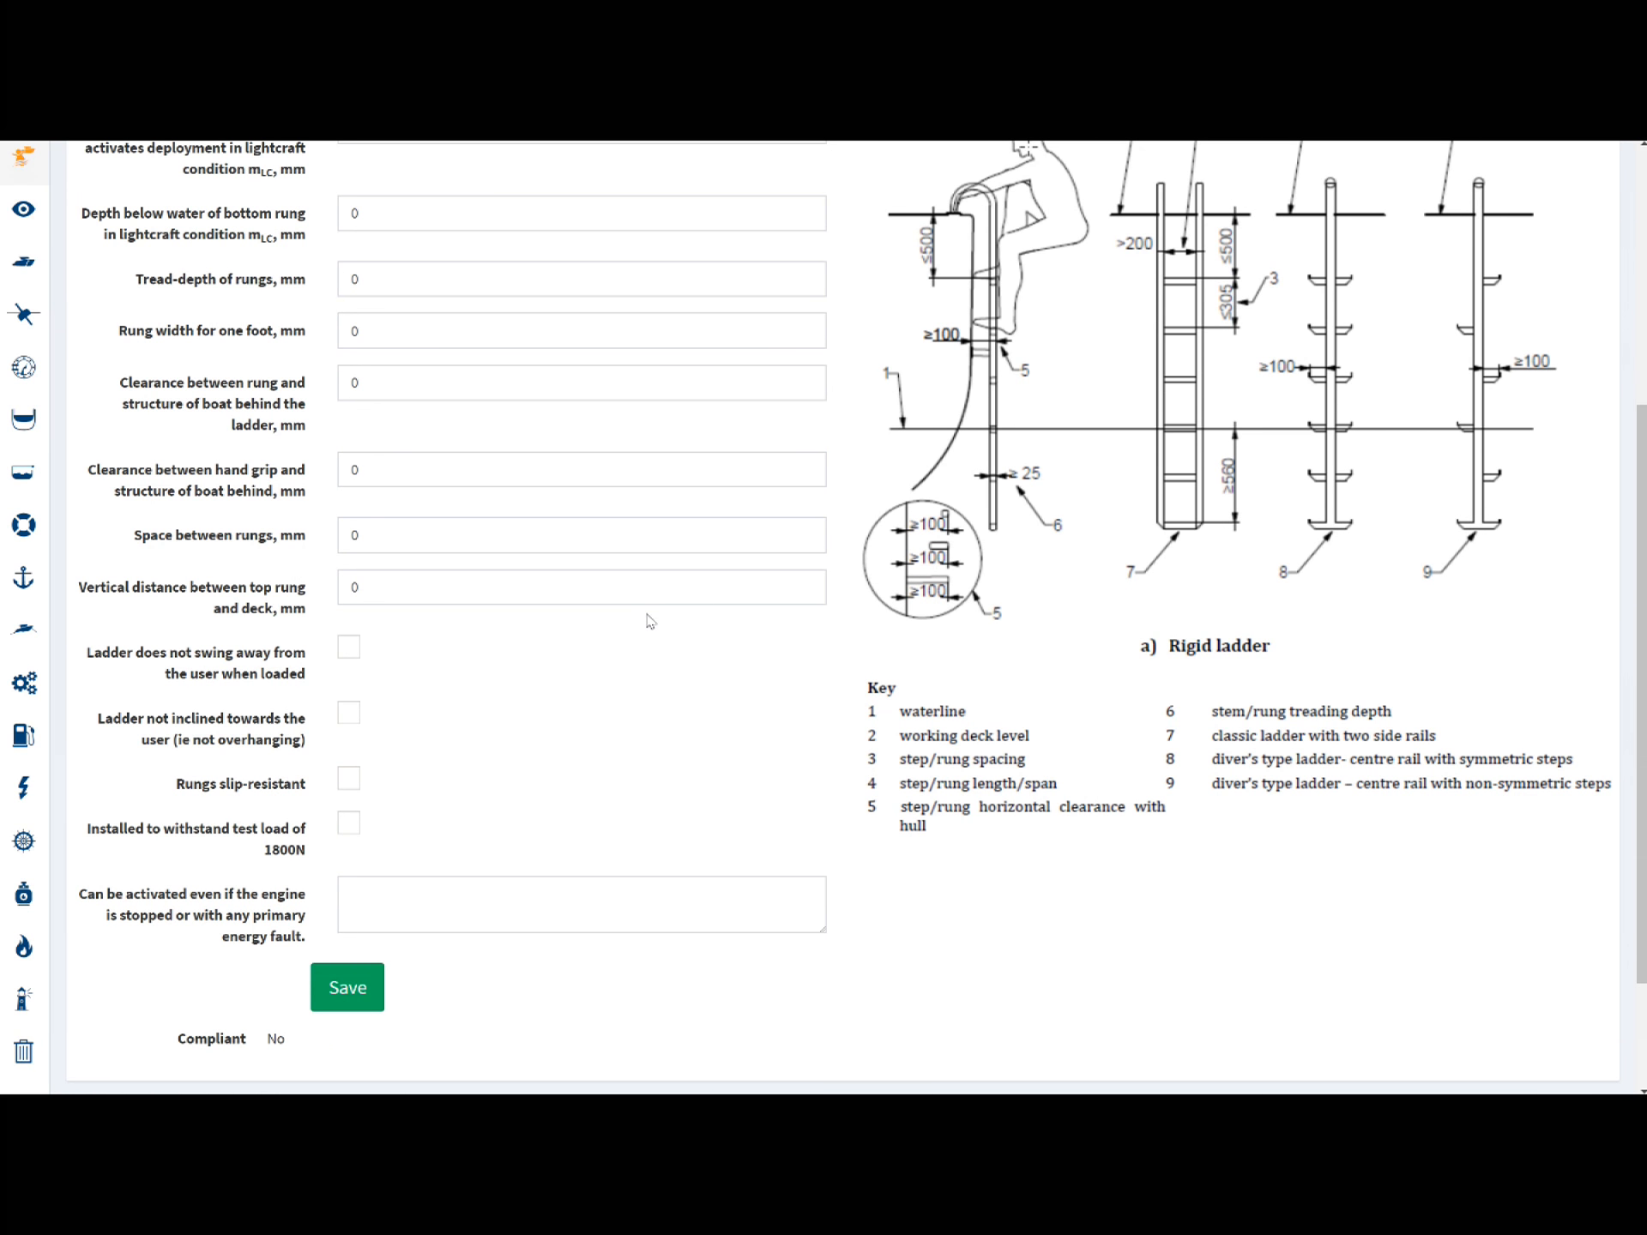
pyautogui.scroll(5, 650, 621)
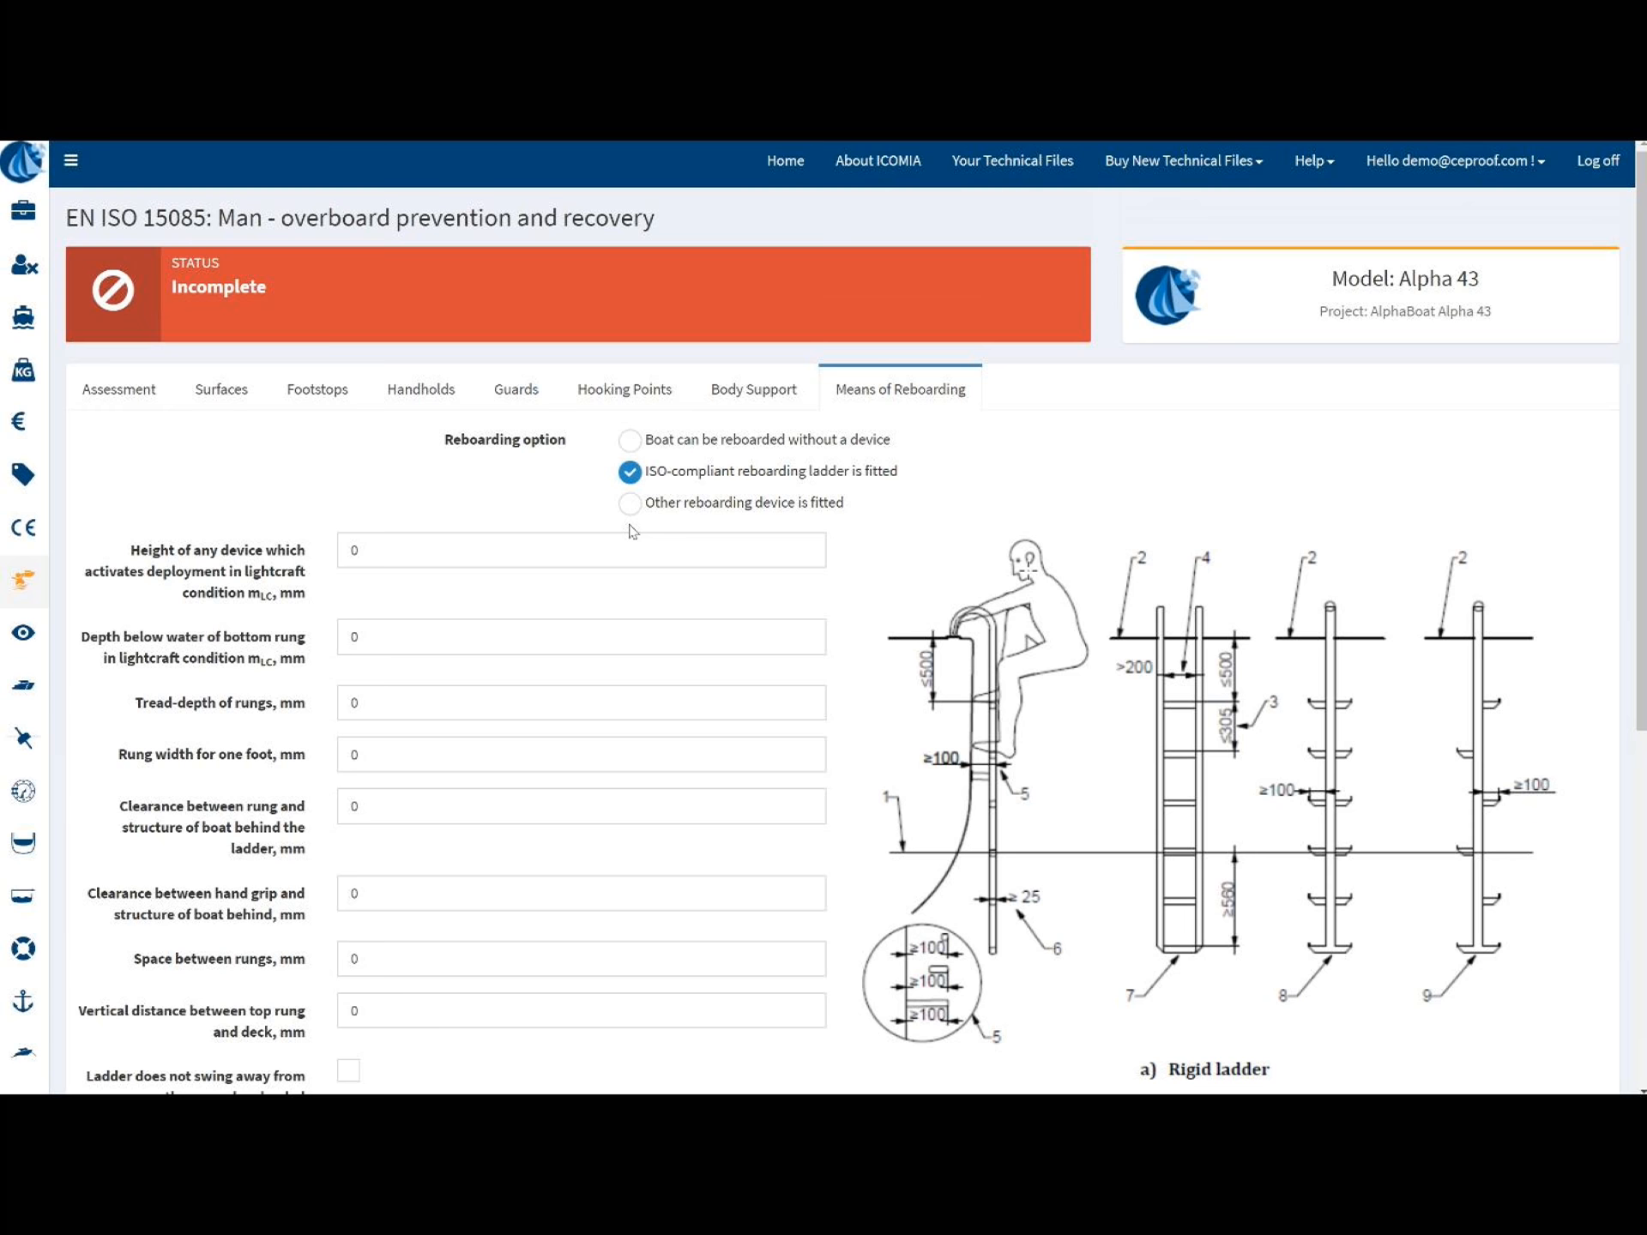
pyautogui.click(631, 504)
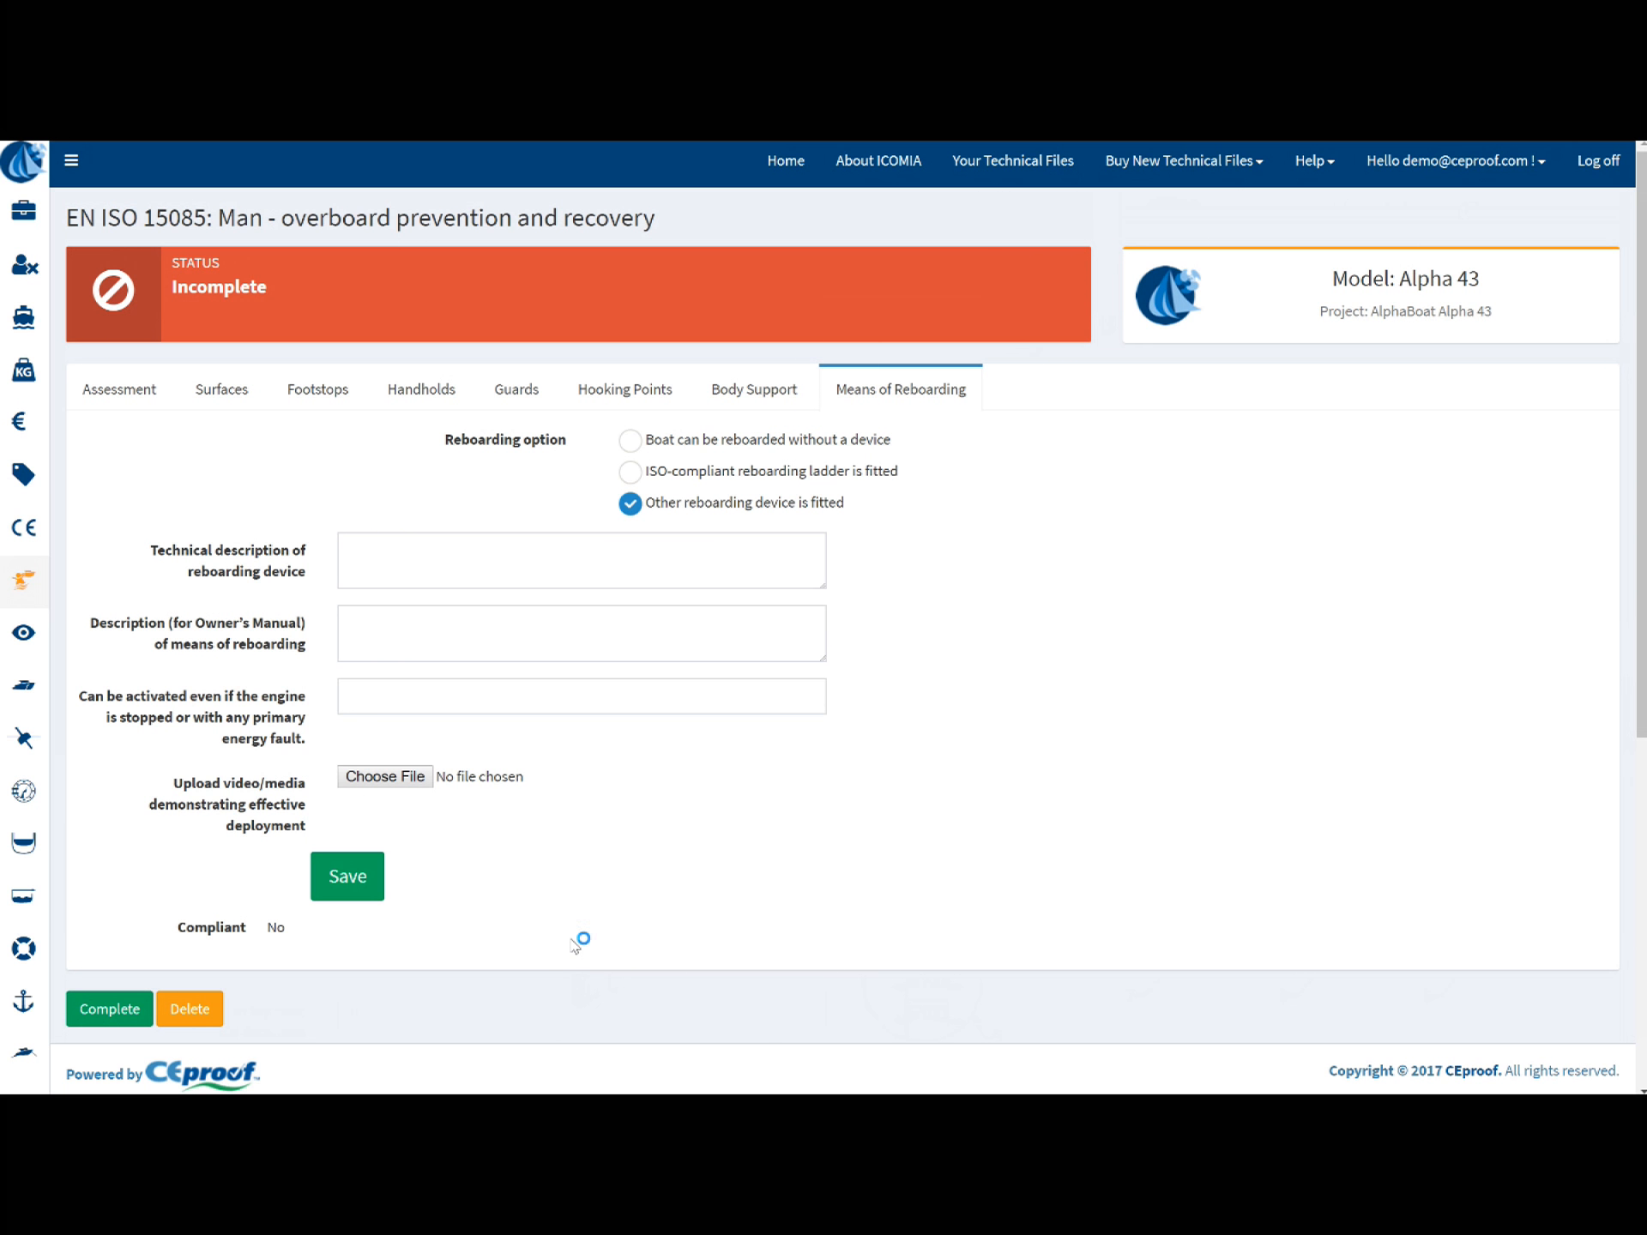
# Open the EN ISO 12217 stability options and view the righting curves for Loaded Arrival Condition and Loaded Arrival Full Flybridge
pyautogui.click(19, 740)
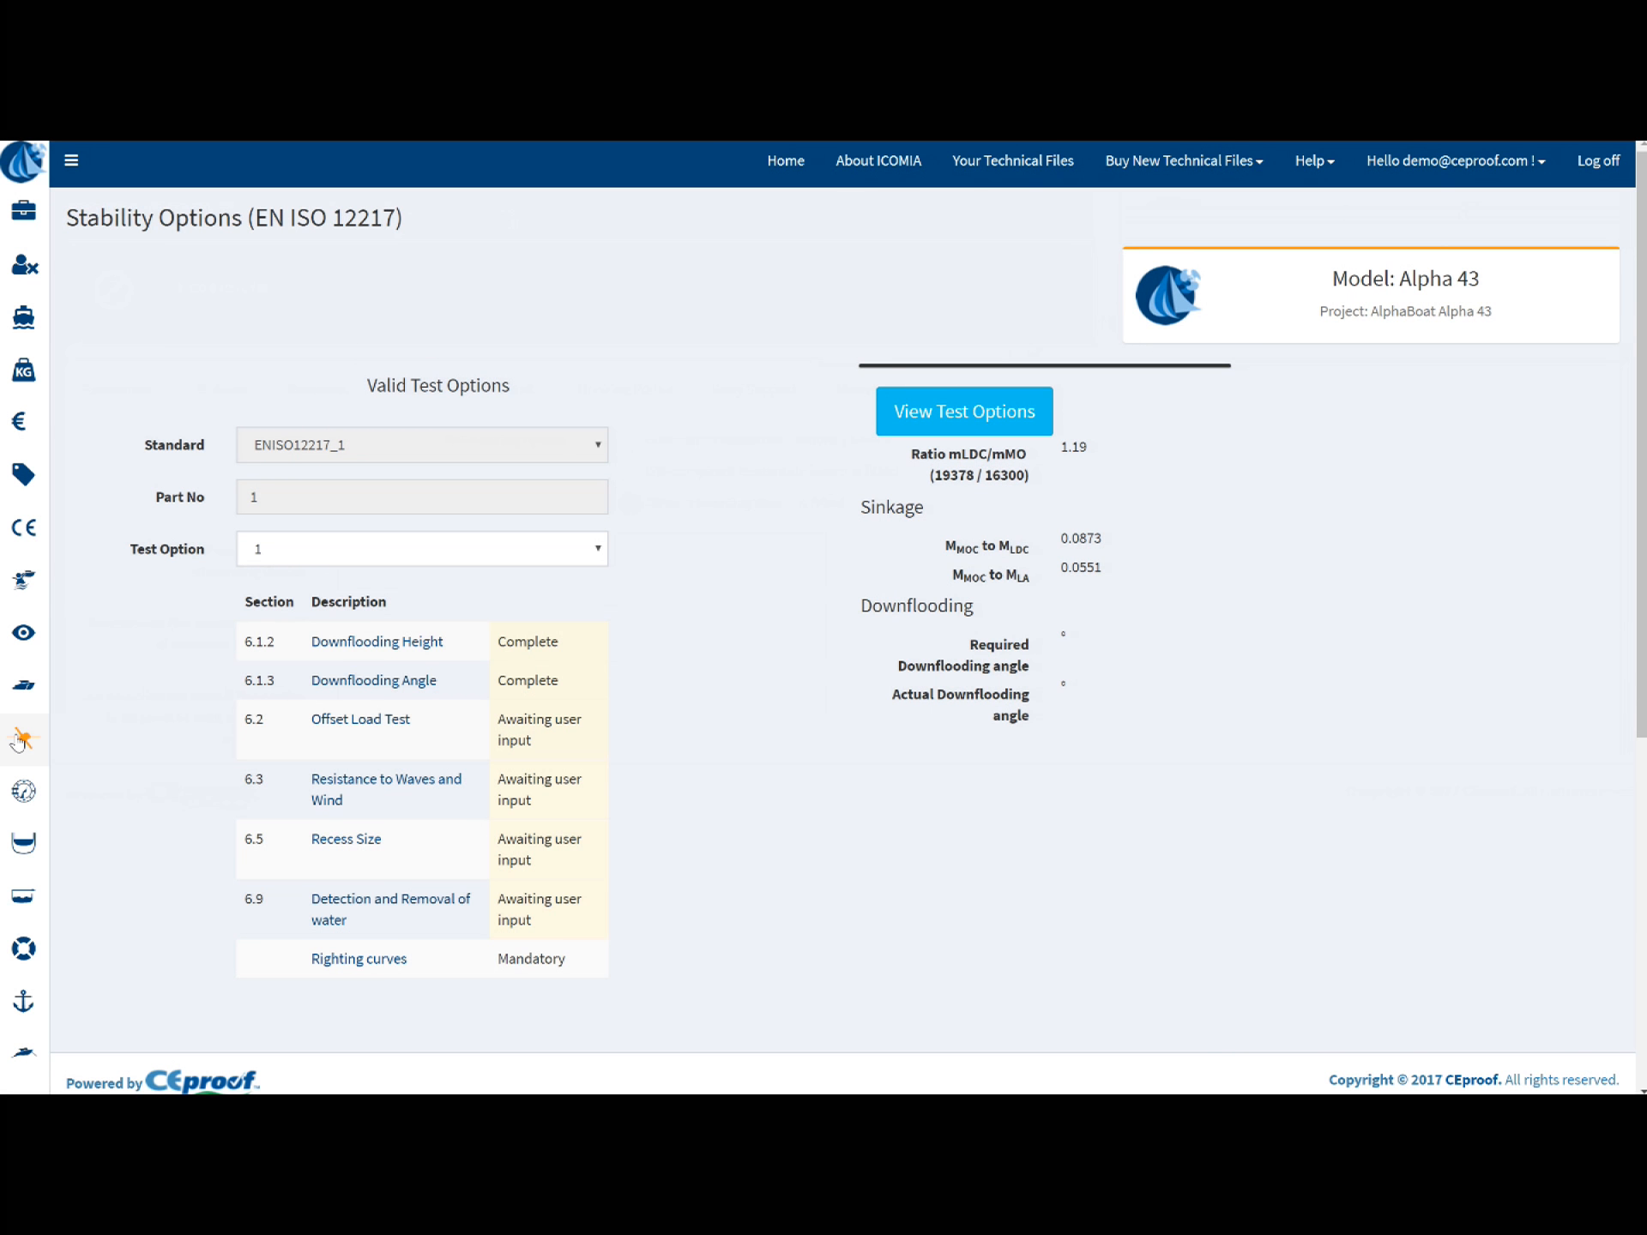
pyautogui.click(375, 961)
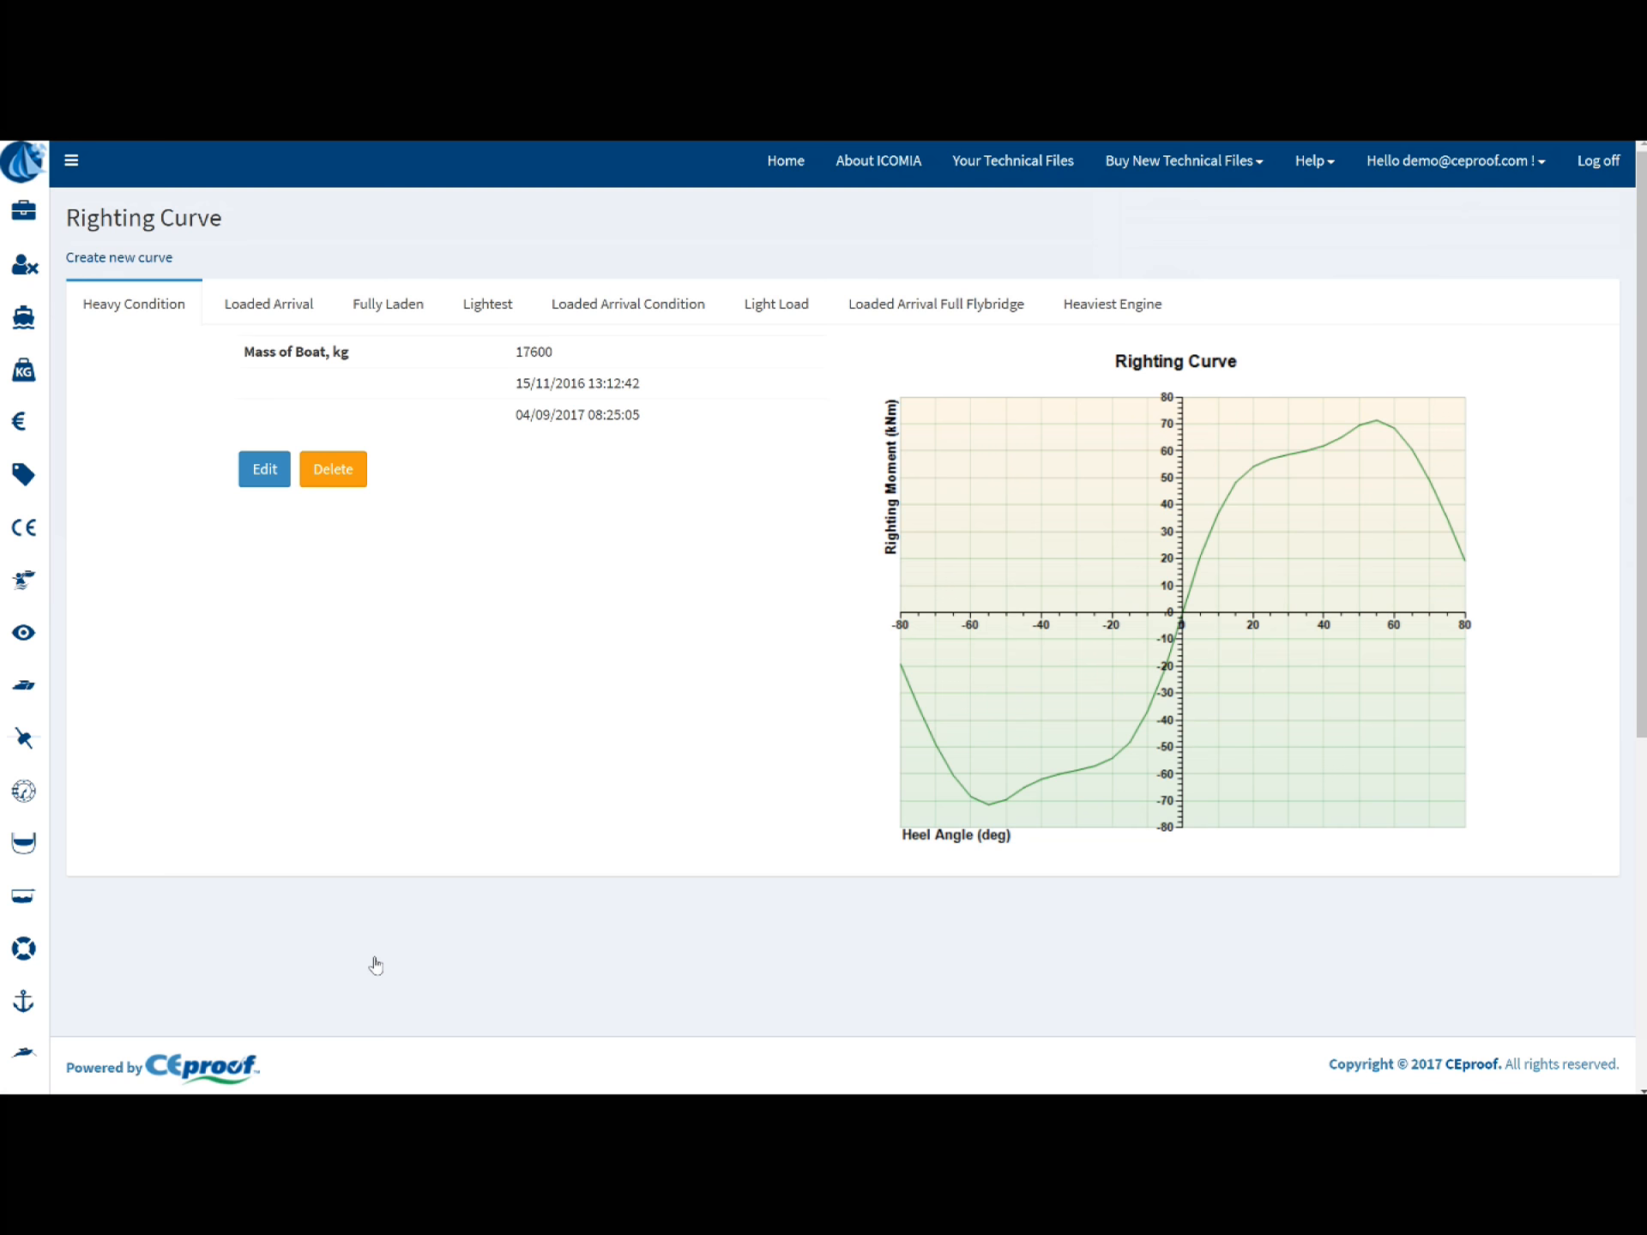
pyautogui.click(615, 314)
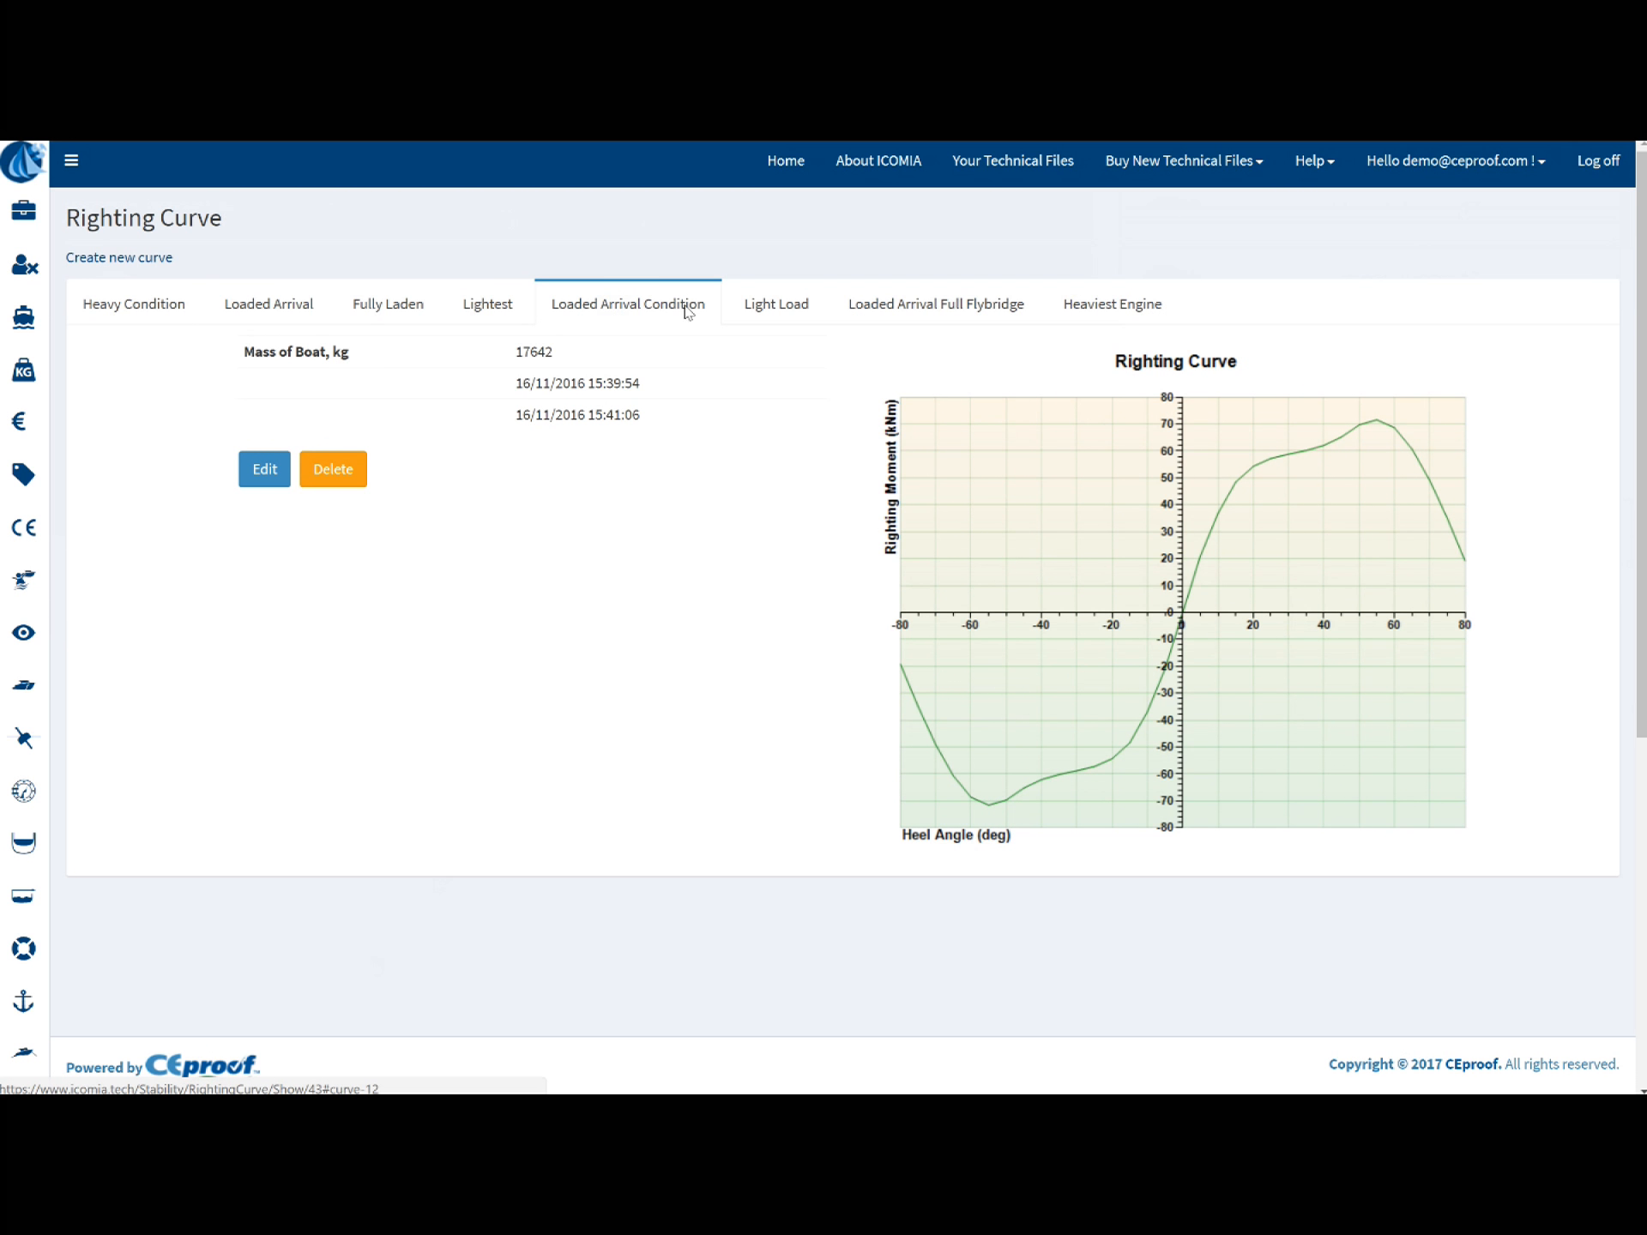
pyautogui.click(904, 314)
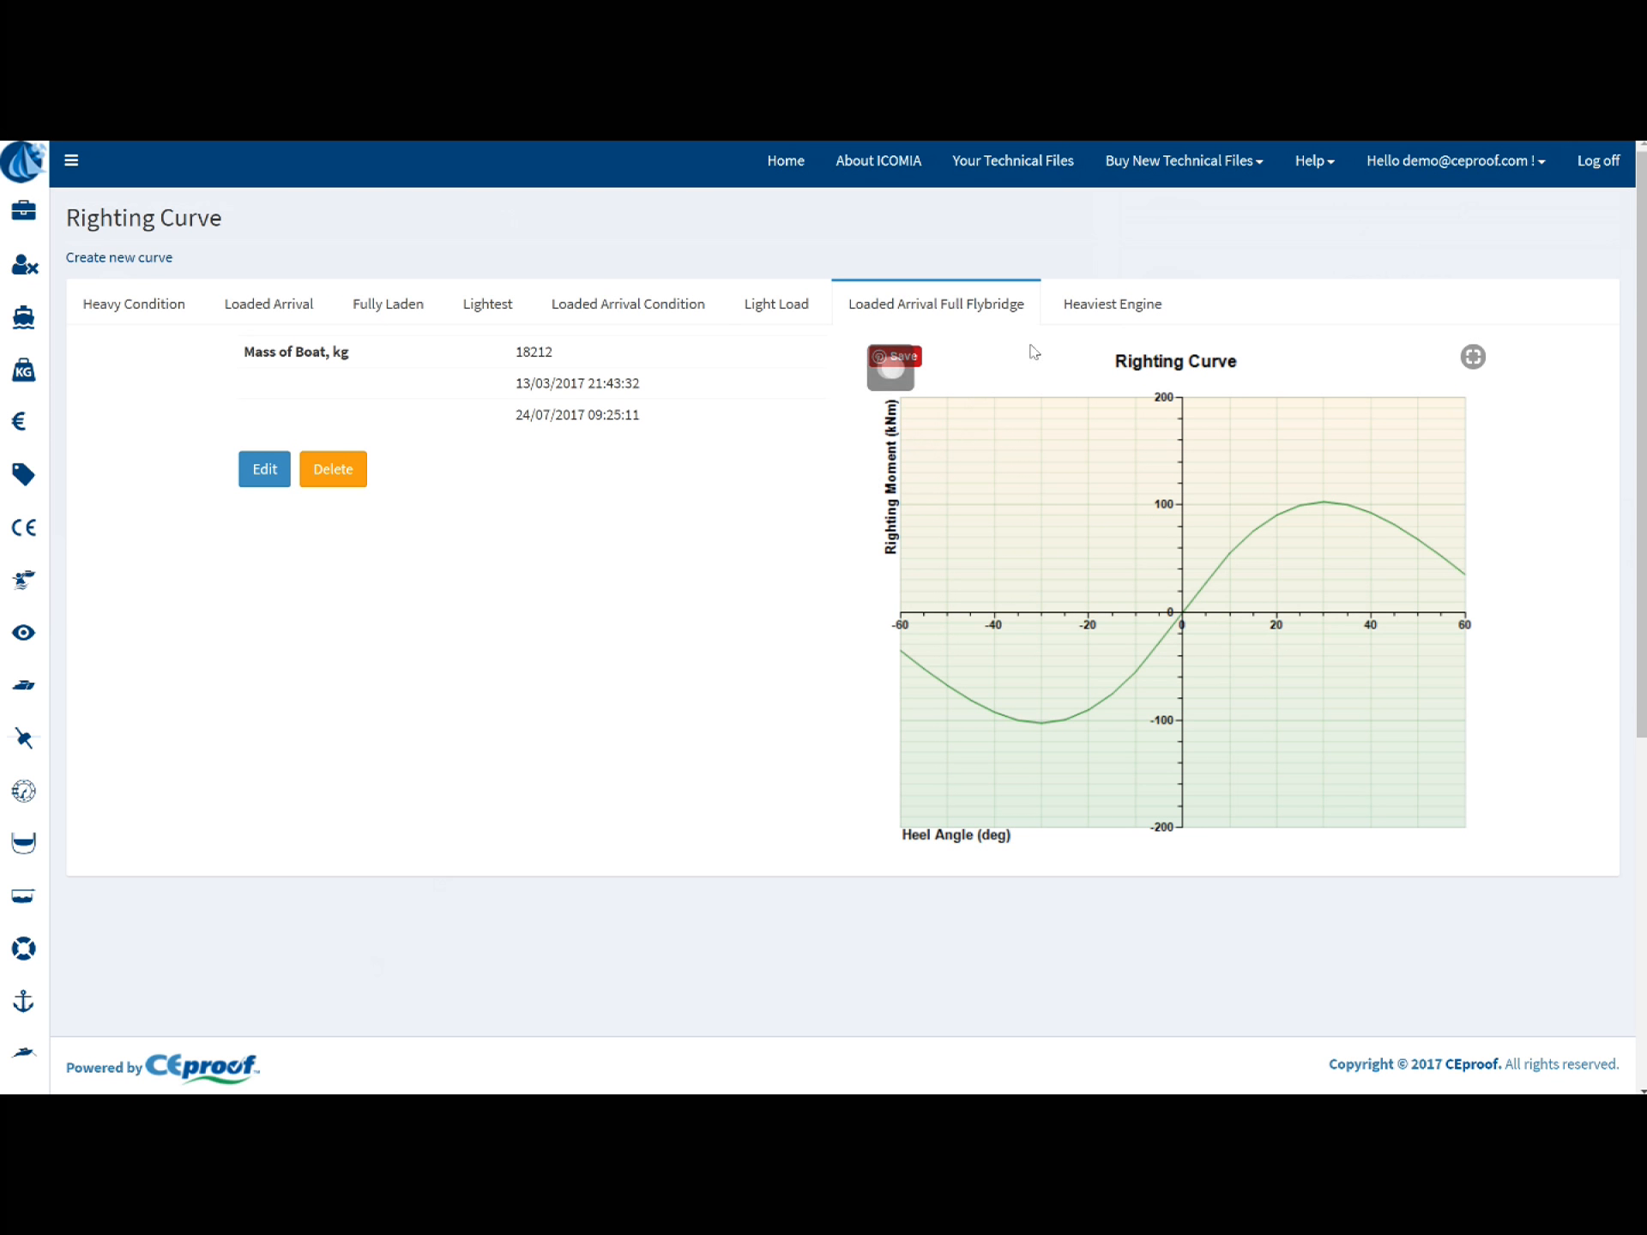
# View the Alpha 43 Declaration of Conformity from the technical files list, show it in Greek, and return to the home page
pyautogui.click(1014, 165)
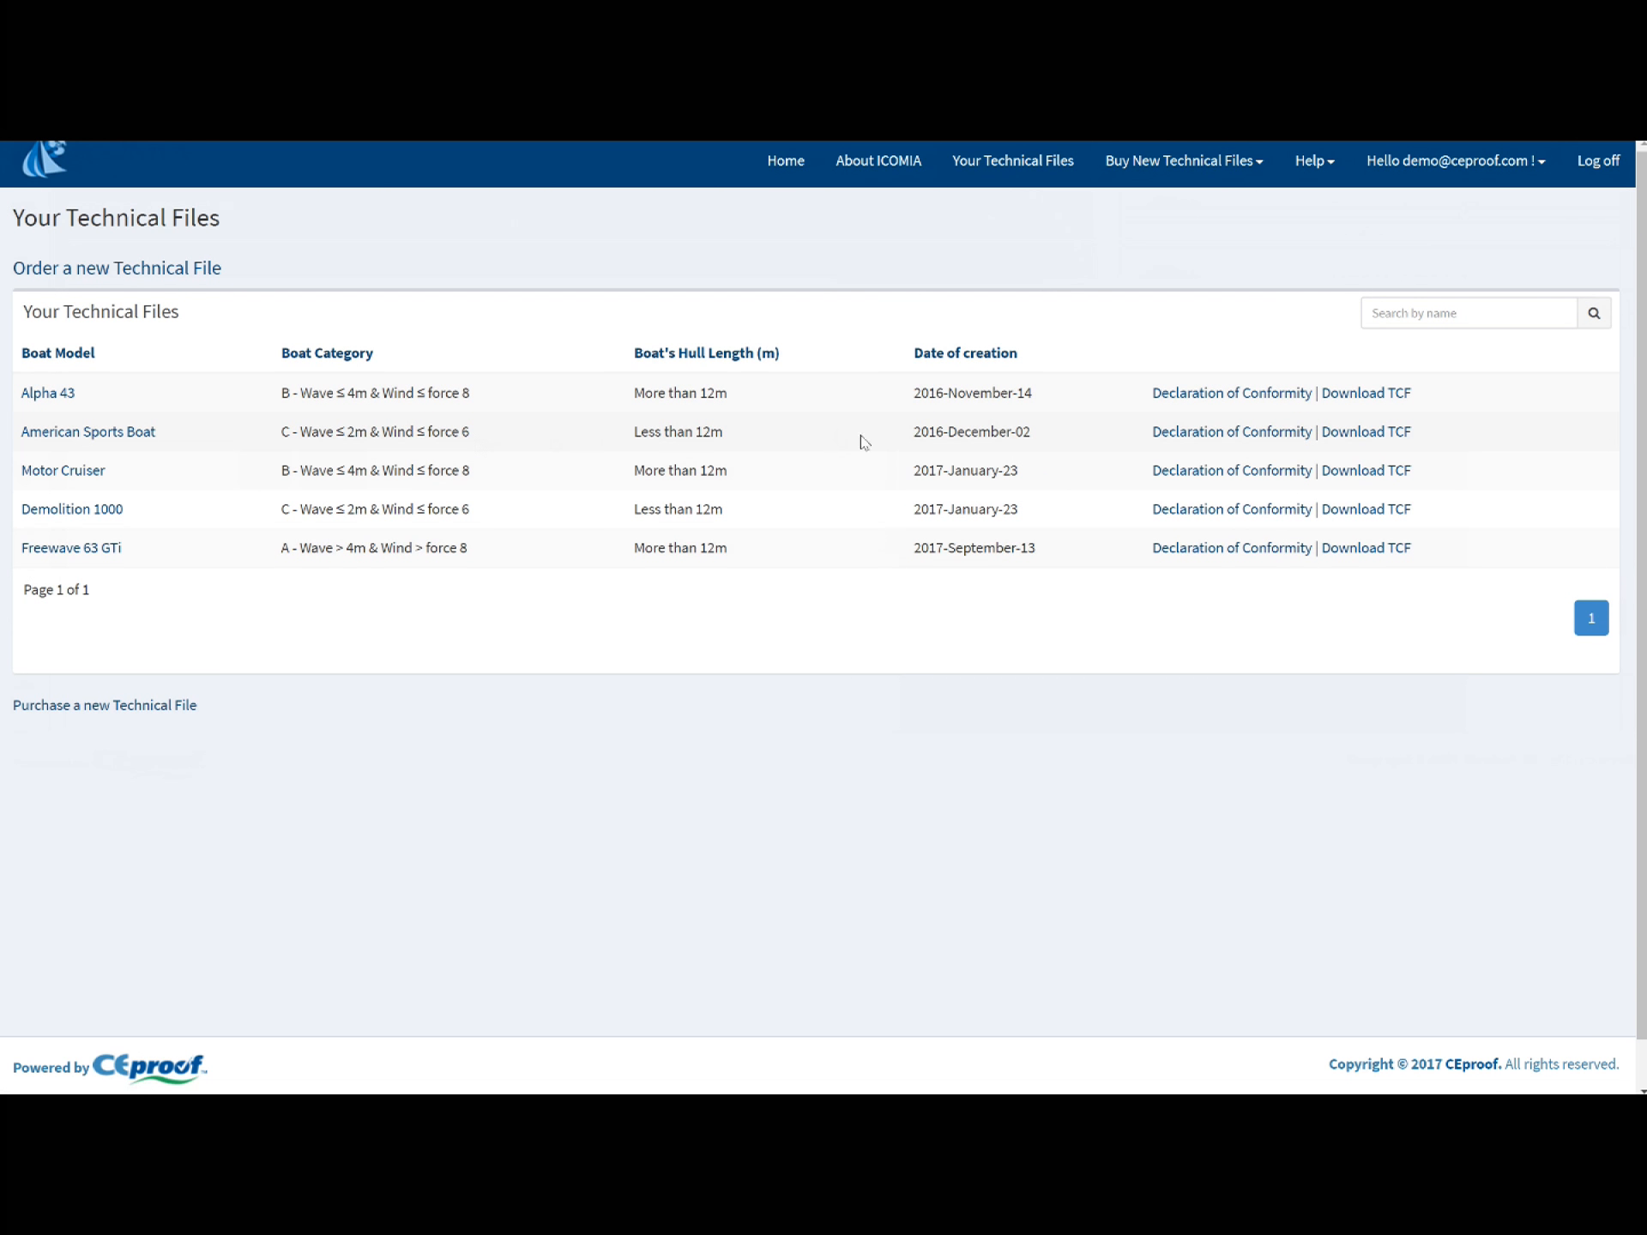
pyautogui.click(1202, 393)
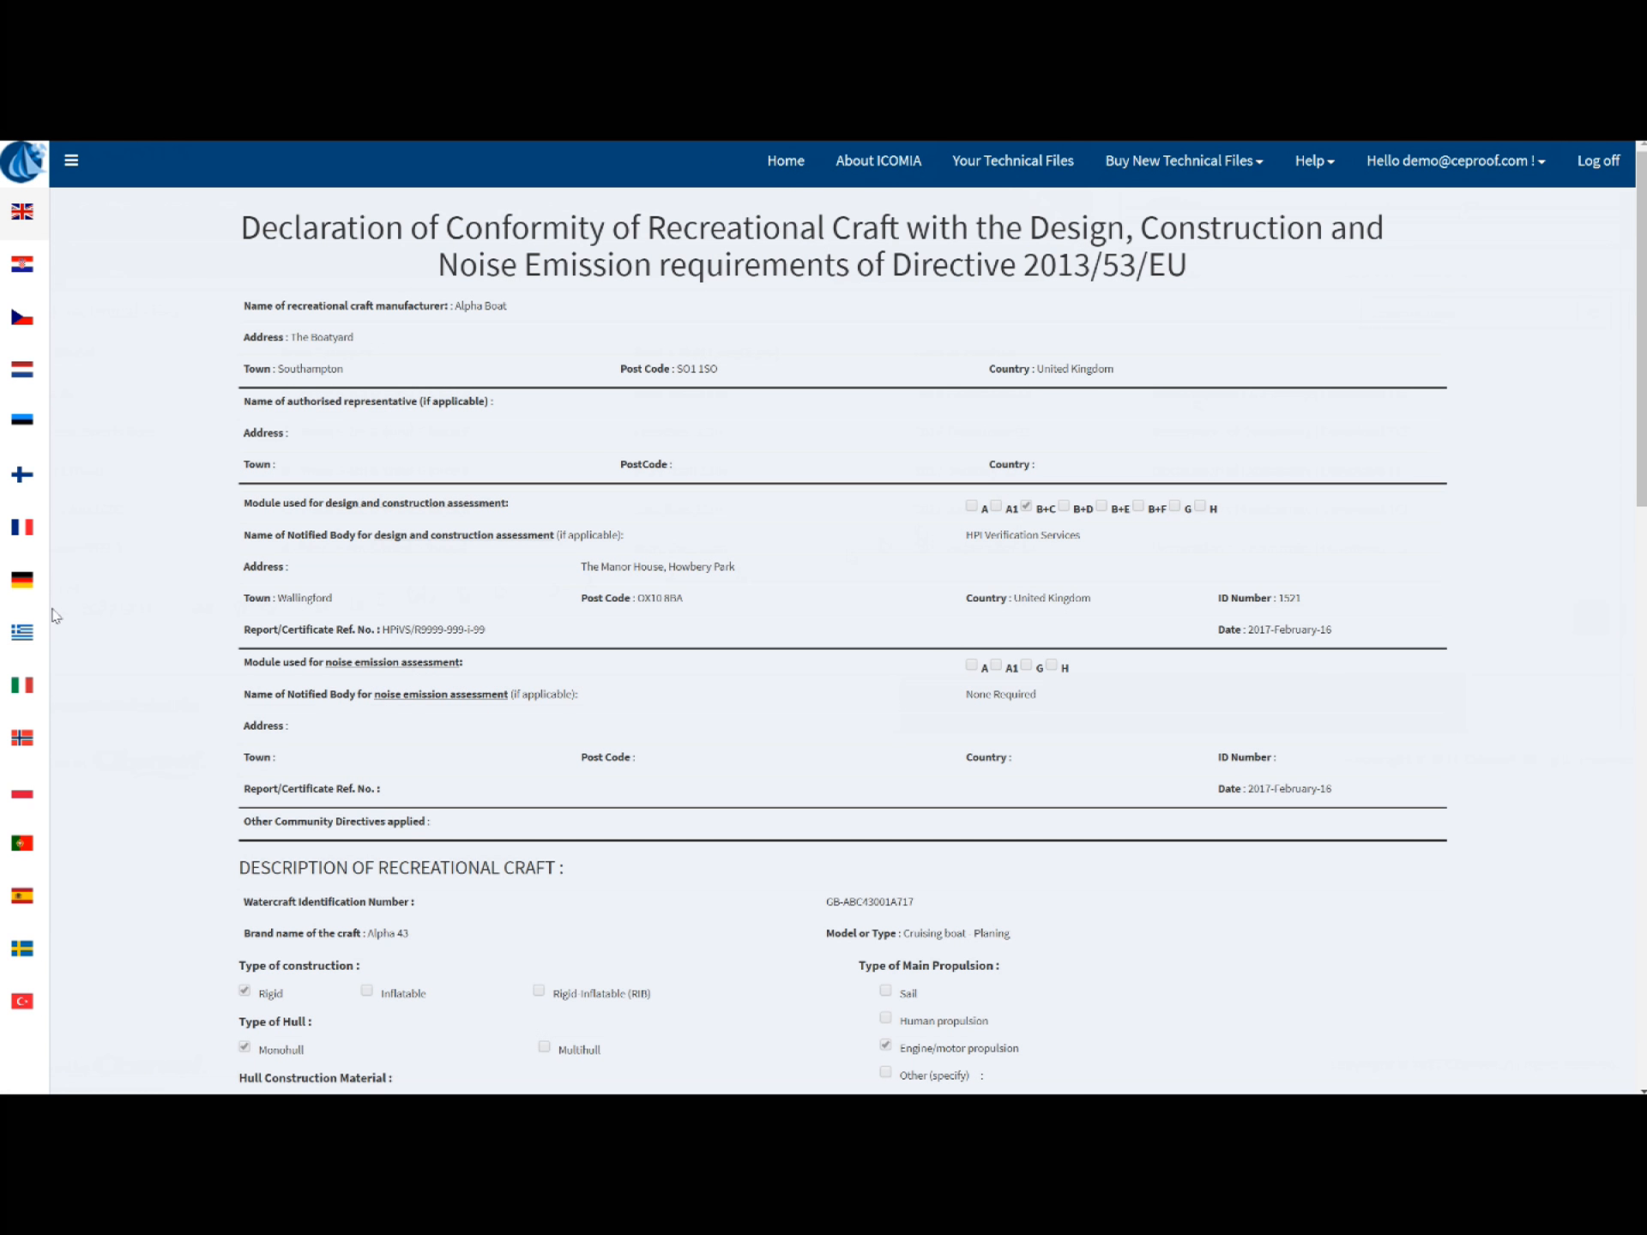
pyautogui.click(16, 633)
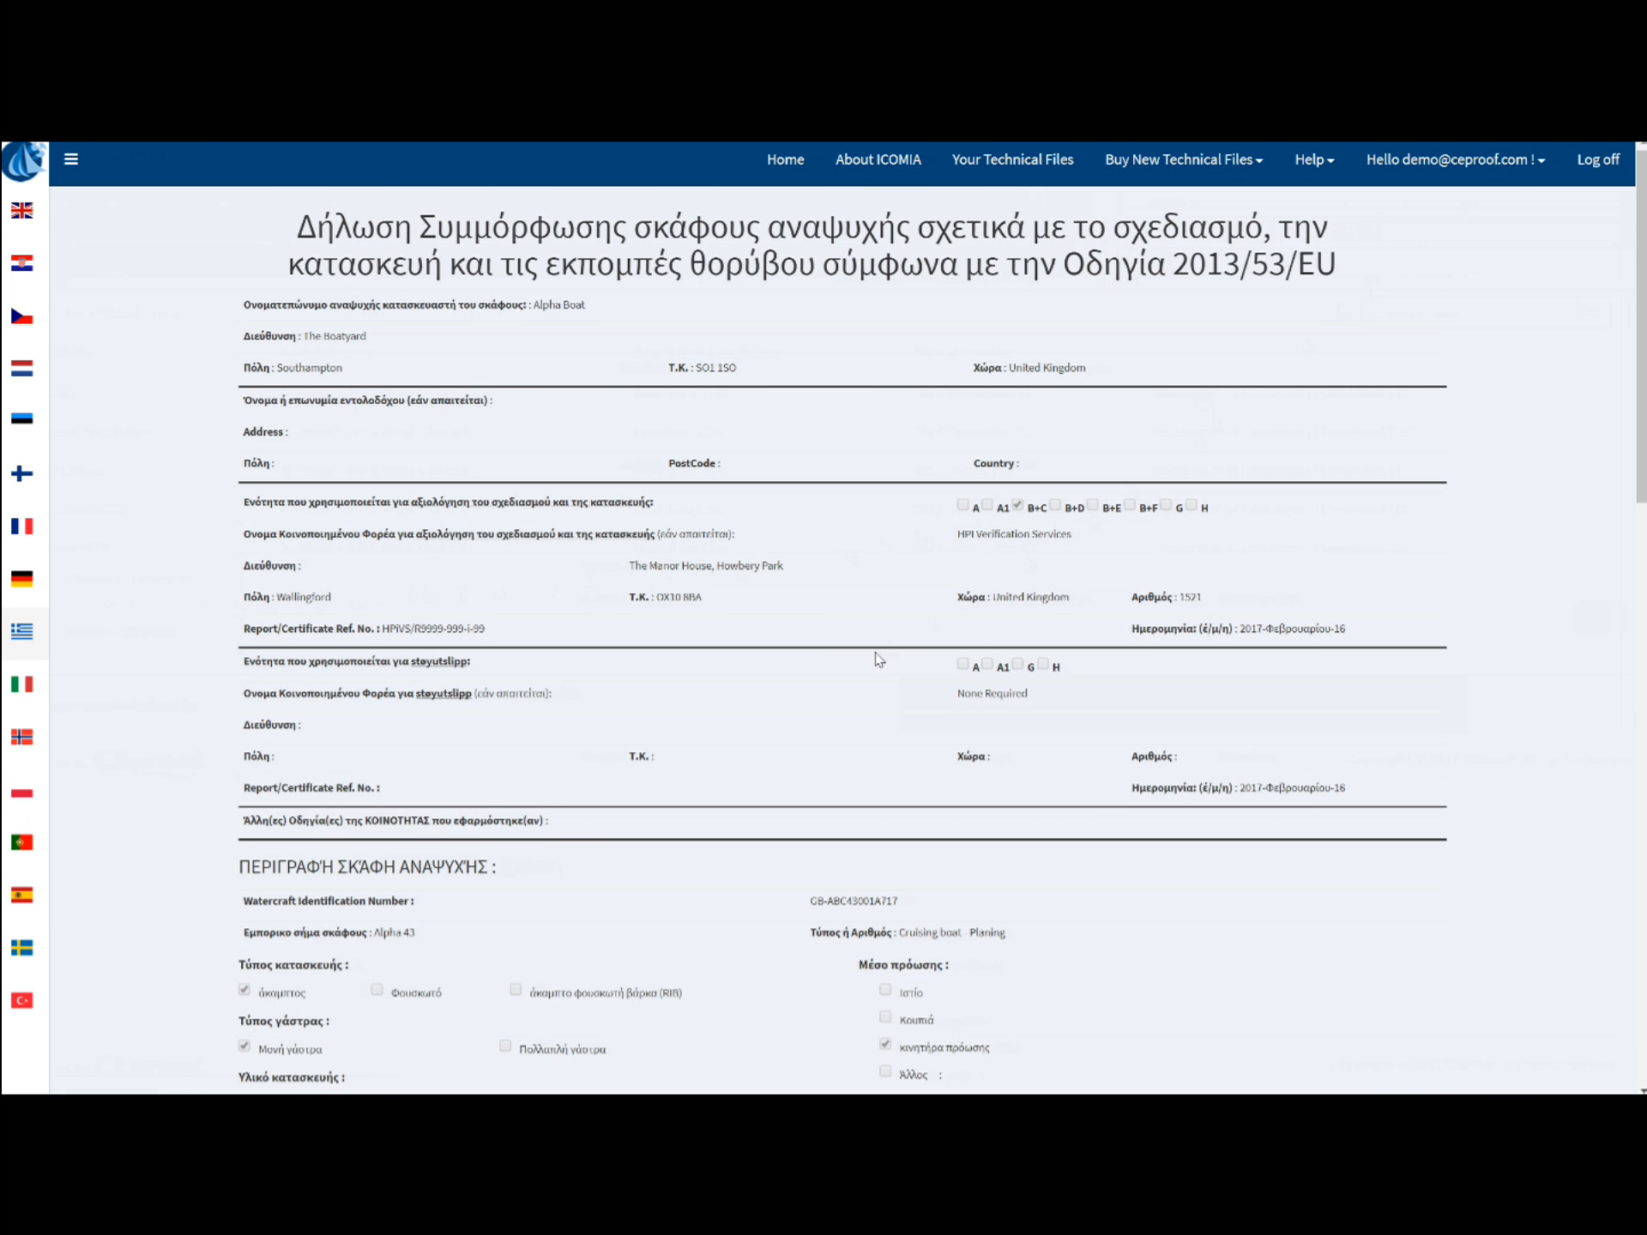
pyautogui.click(788, 168)
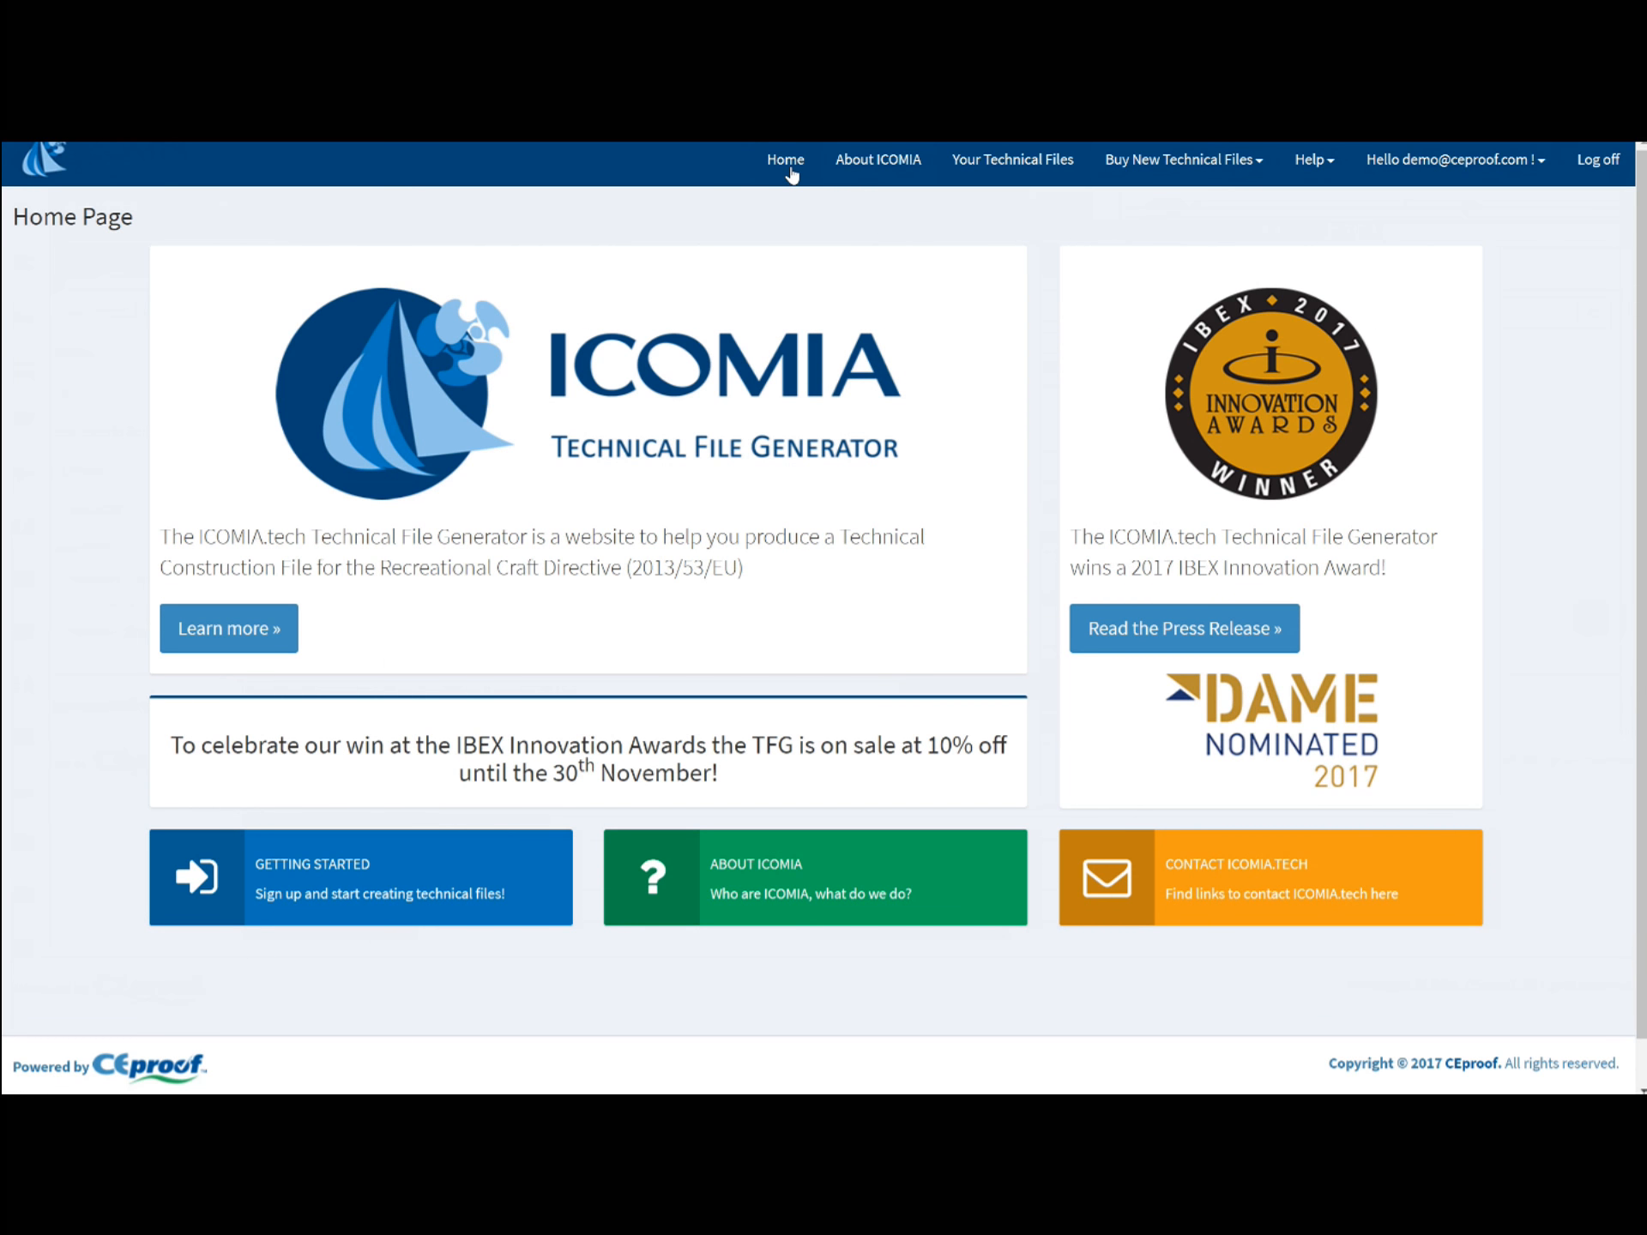